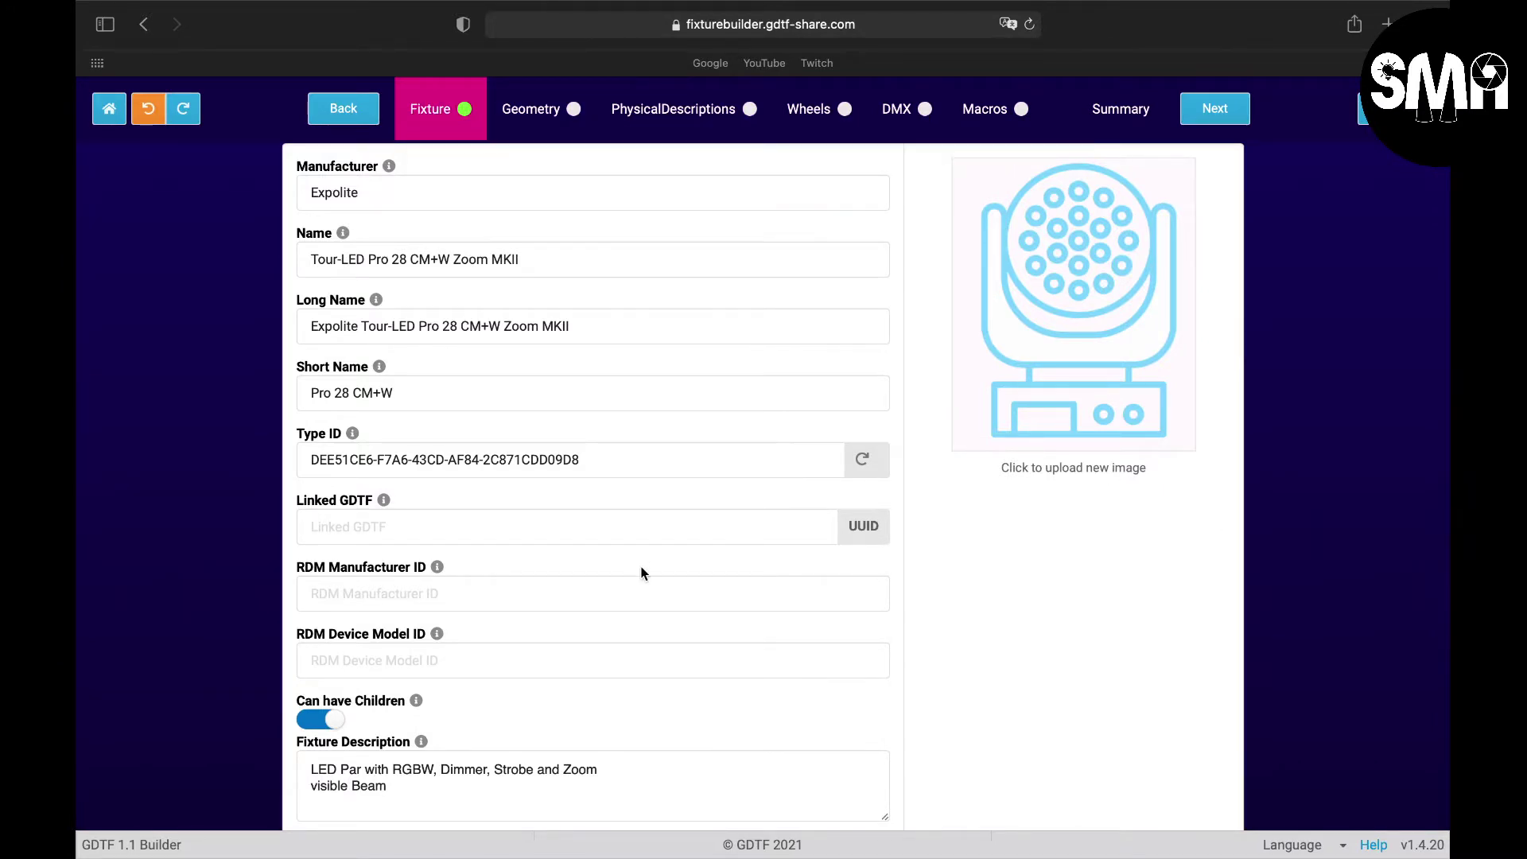
Step: Scroll down the Fixture page to review the Tour-LED Pro 28 basic information
scroll(506, 371, "down", 3)
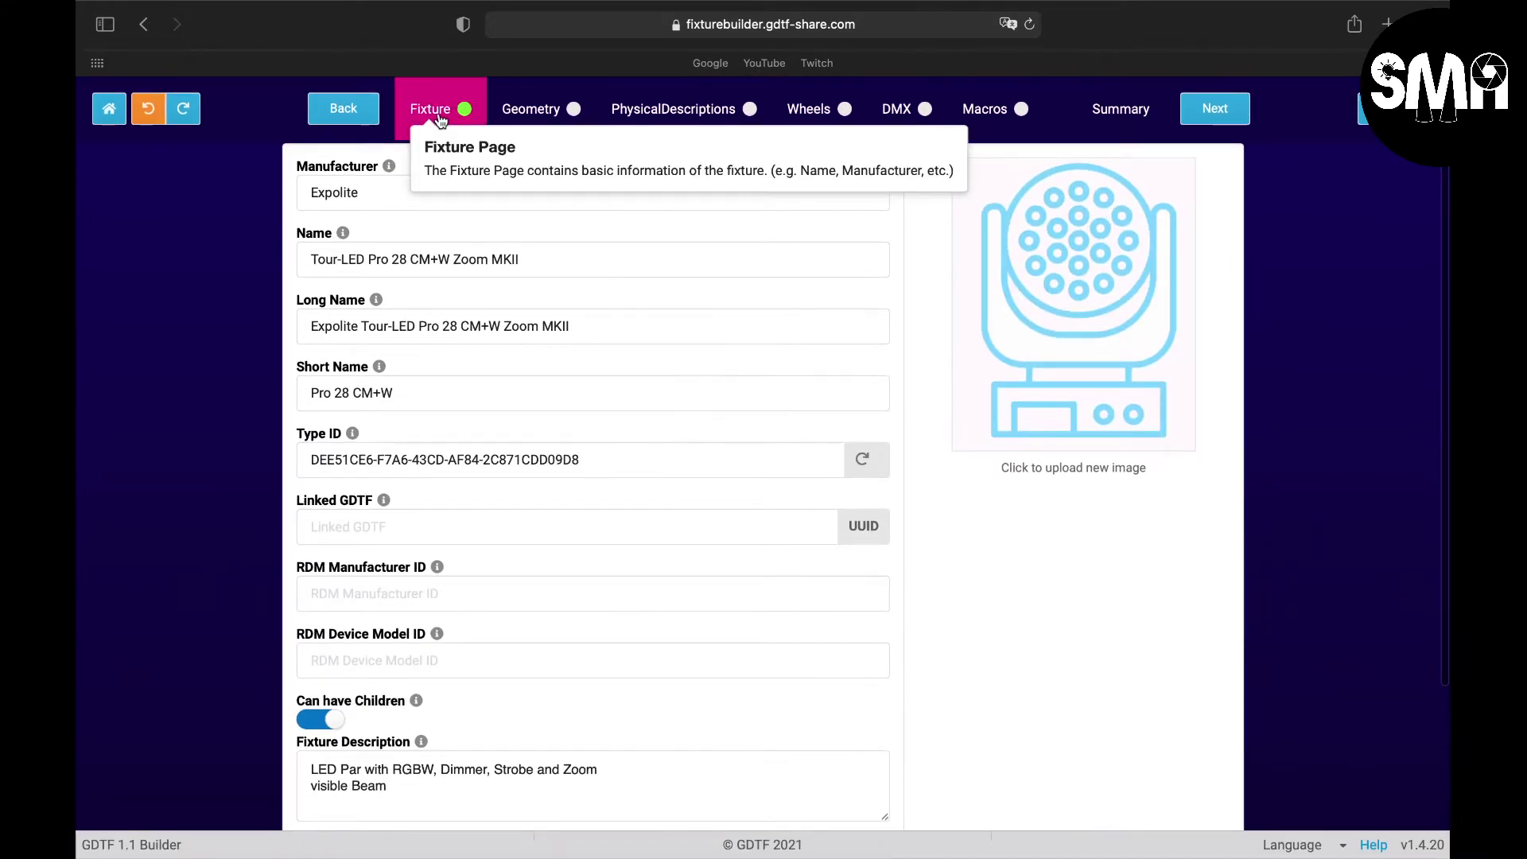
Step: On the Geometry page, orbit the 3D view and inspect the Beam, then the Body geometry
left_click(525, 117)
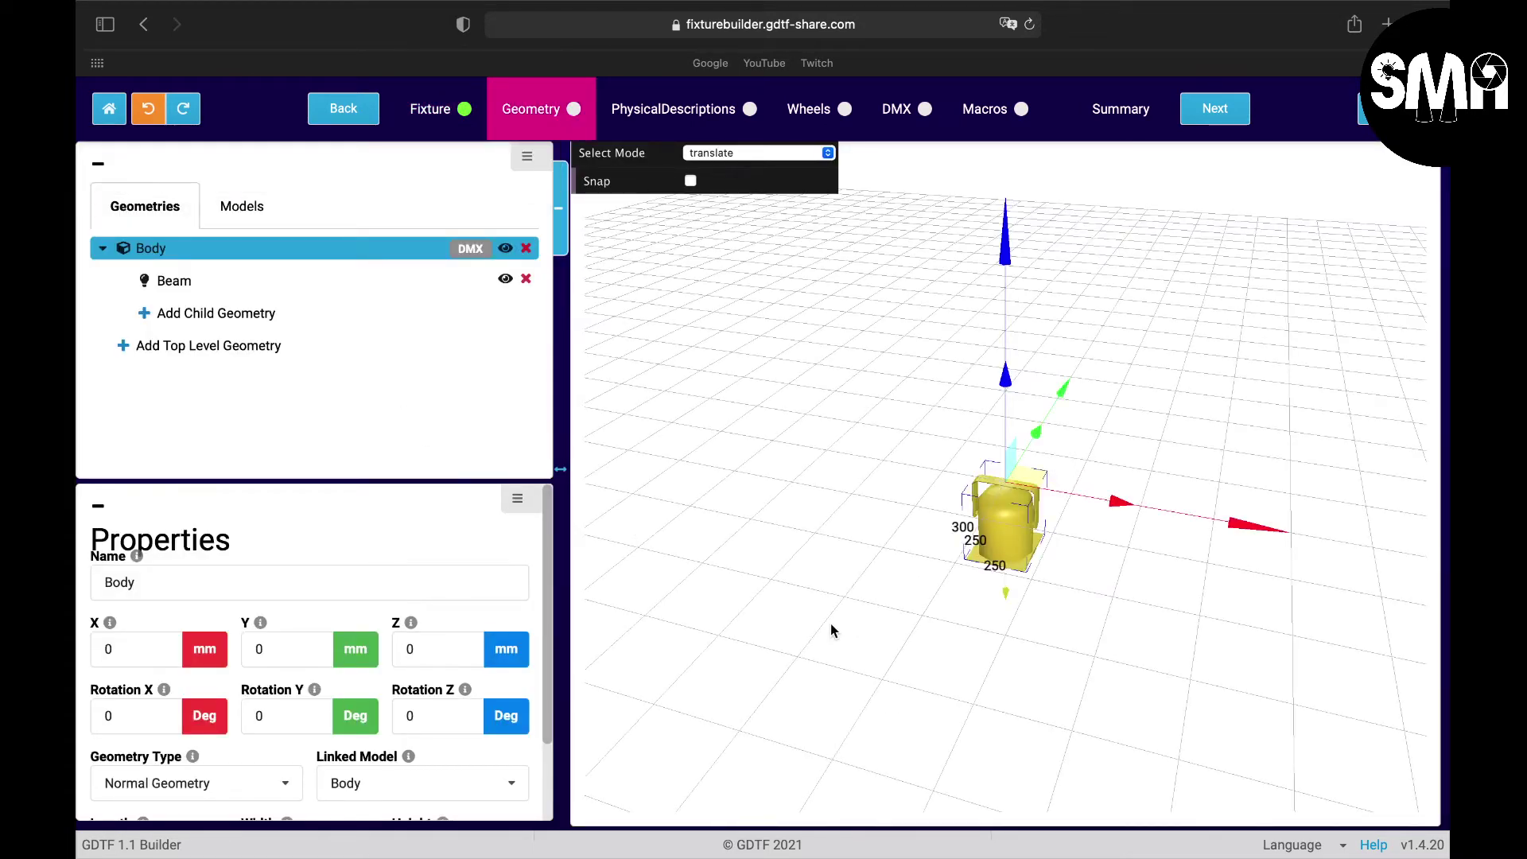
left_click_drag(891, 655, 853, 646)
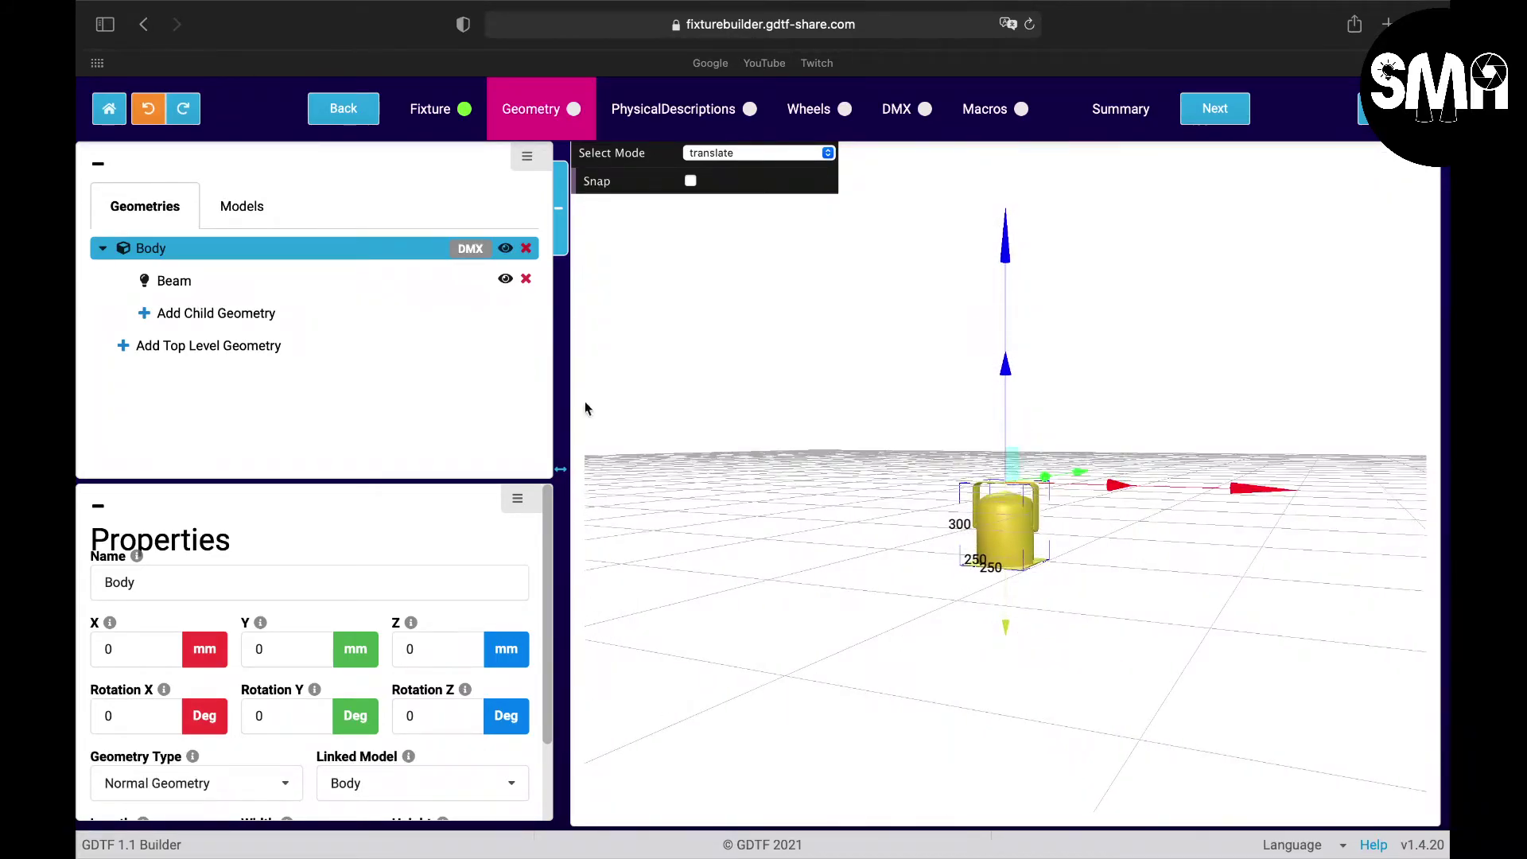
left_click_drag(337, 254, 200, 276)
left_click(183, 281)
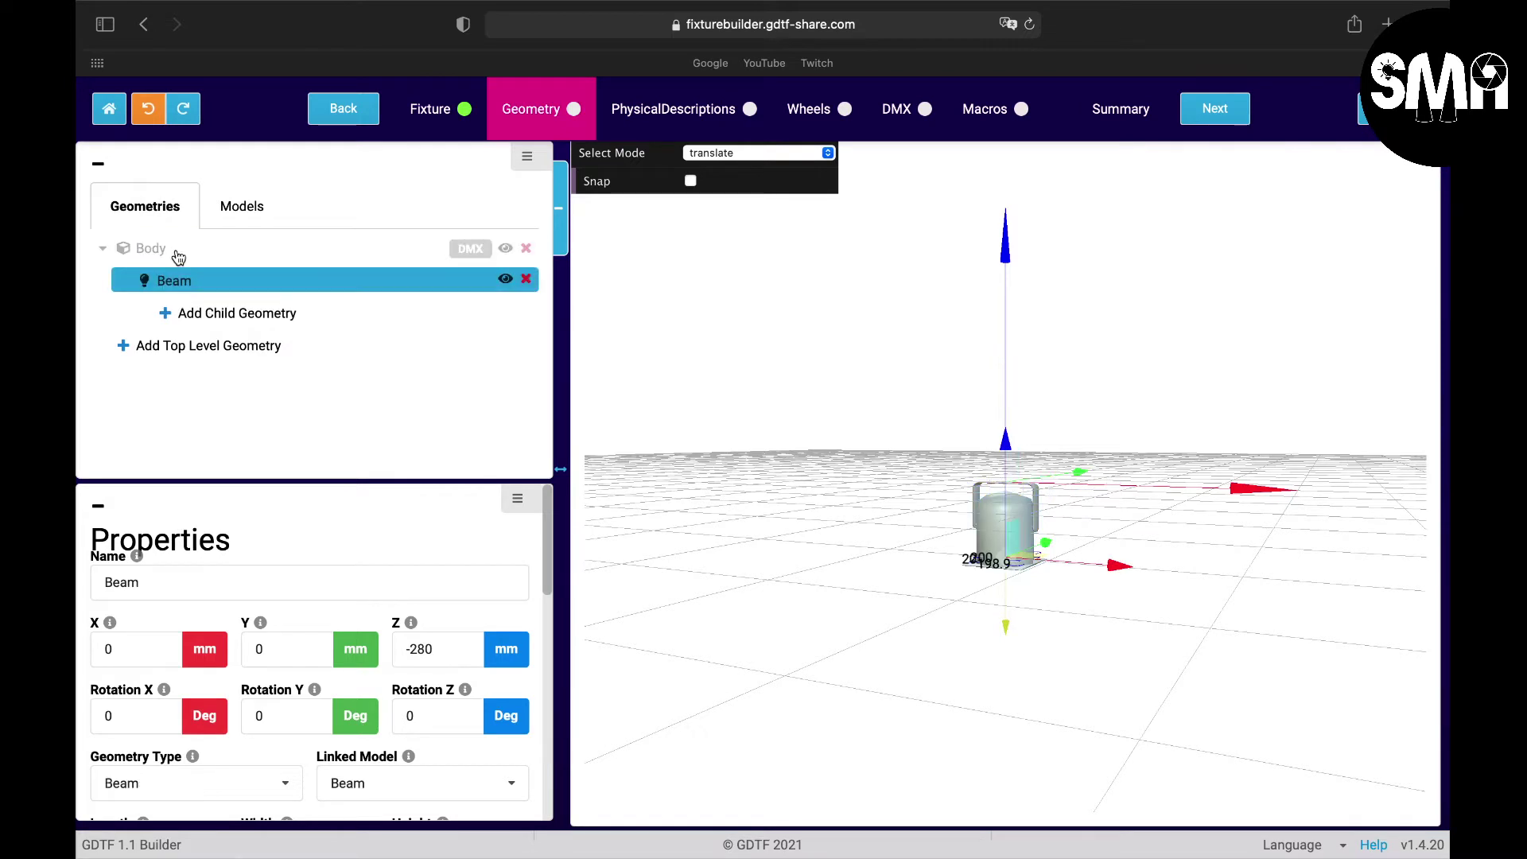
left_click(177, 254)
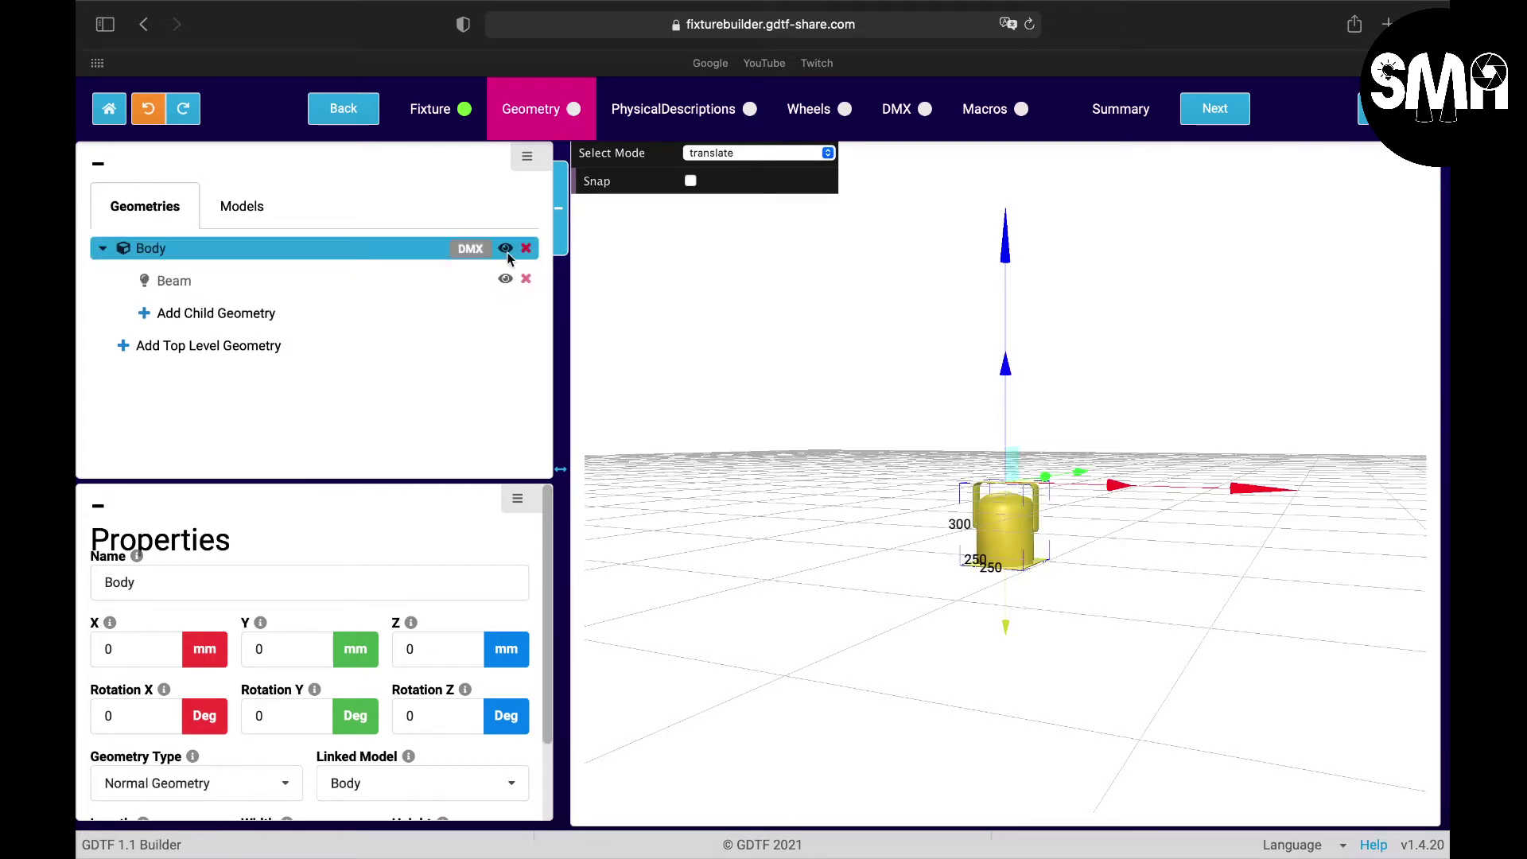
Step: Toggle the Body geometry's visibility off and on, leaving it visible
left_click(507, 250)
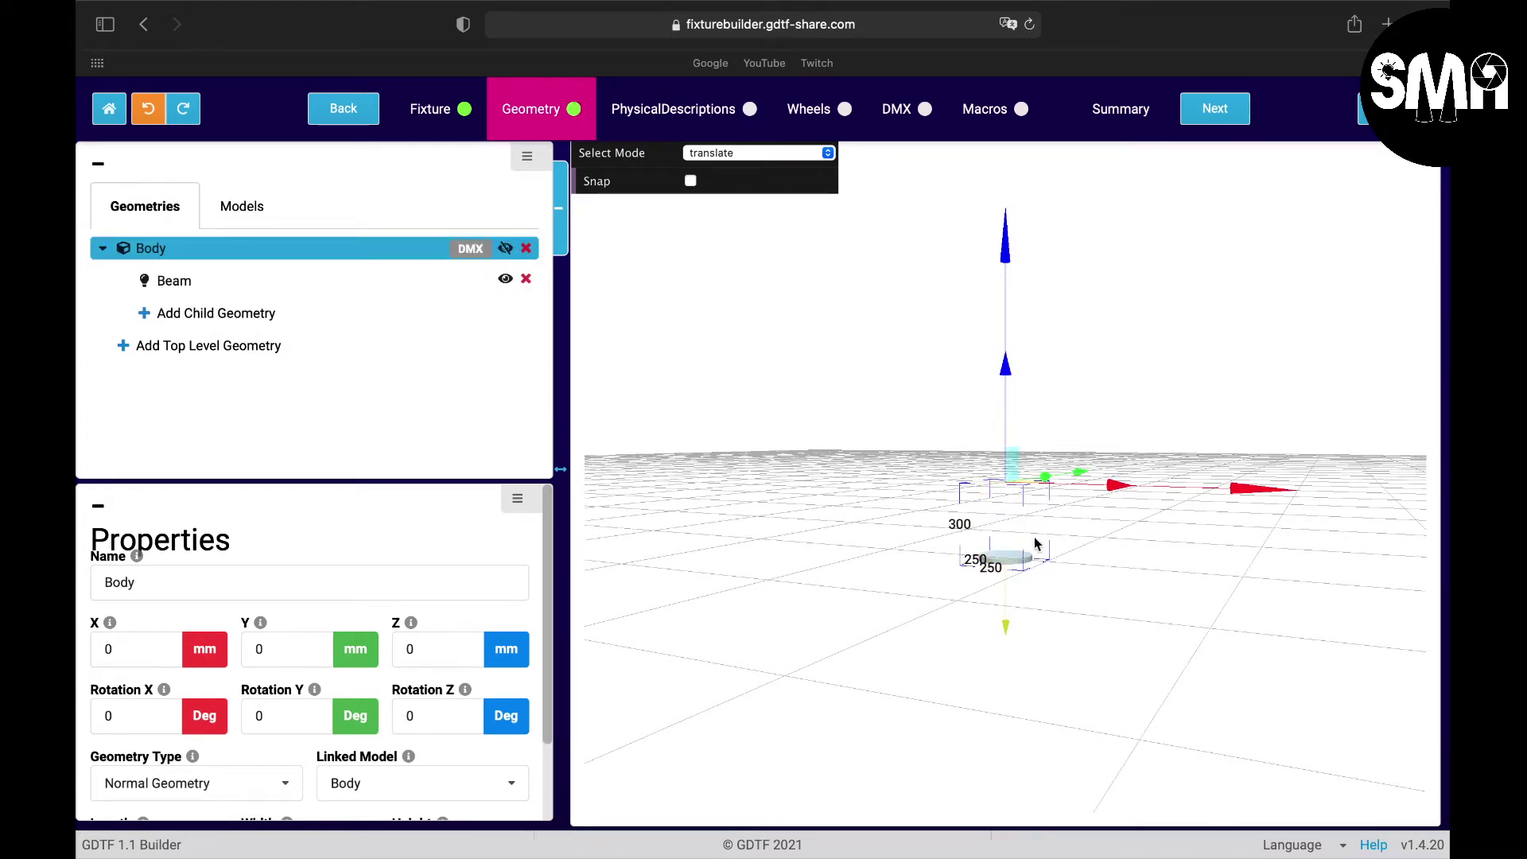
left_click(512, 254)
left_click(512, 254)
left_click(507, 254)
left_click(507, 254)
mouse_move(487, 249)
left_click(505, 252)
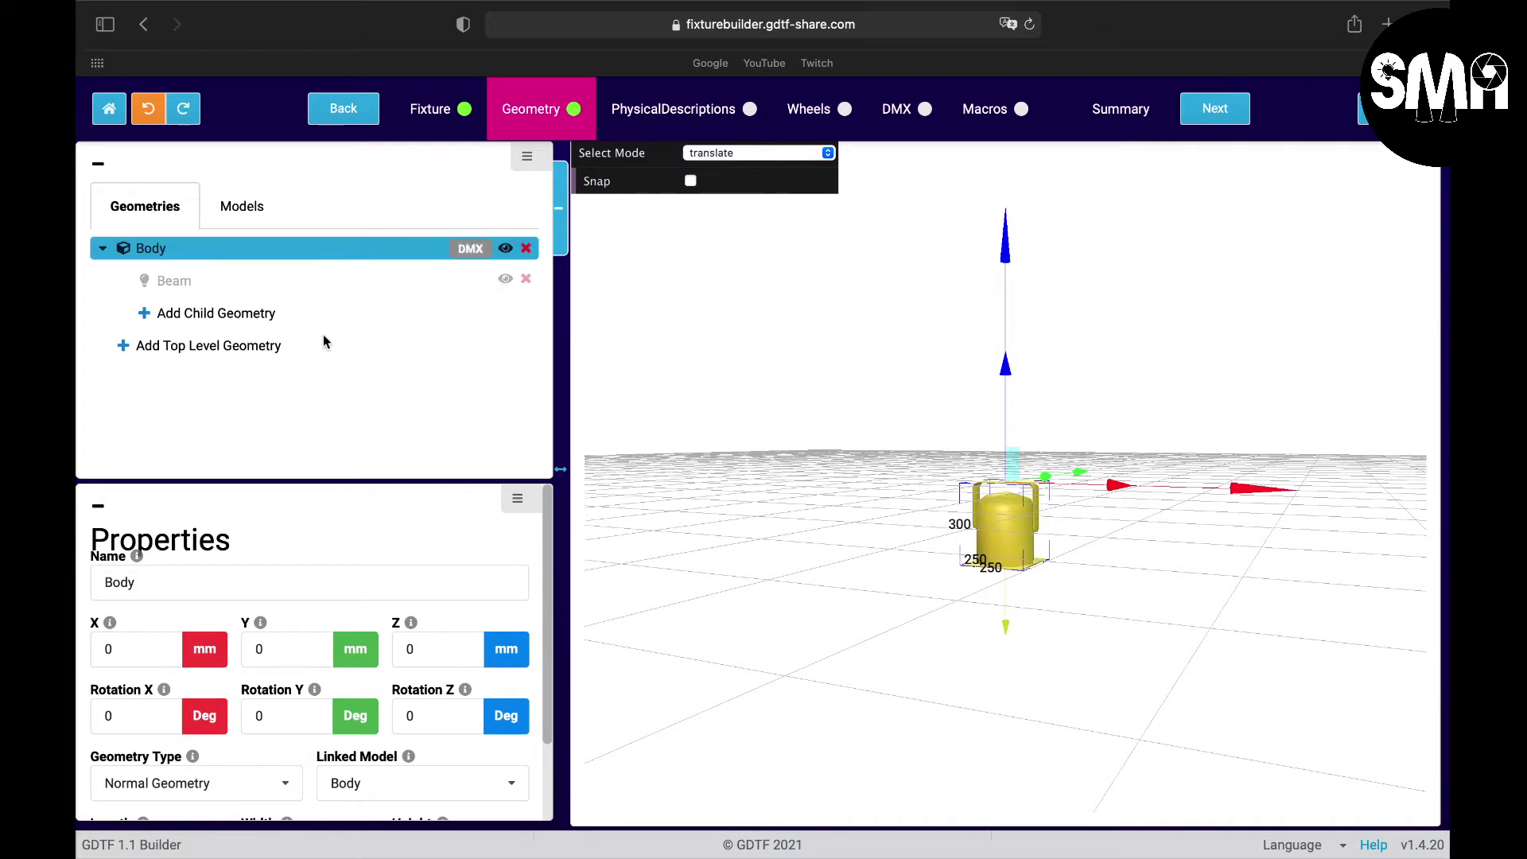
Step: Check the Body's 250 × 250 × 300 mm dimensions and keep its type as Normal Geometry
left_click(232, 208)
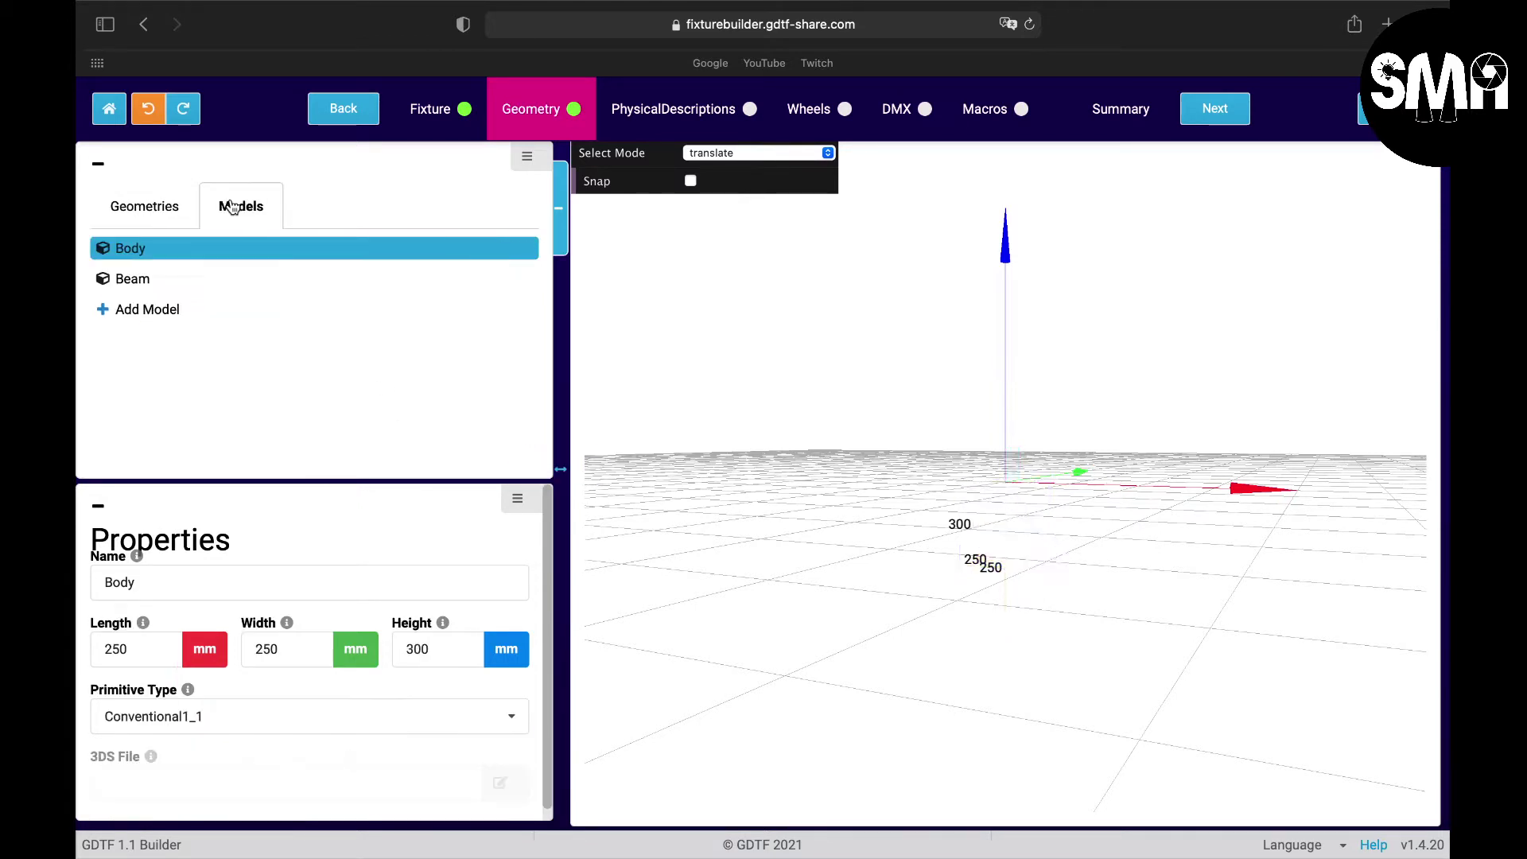
left_click(135, 213)
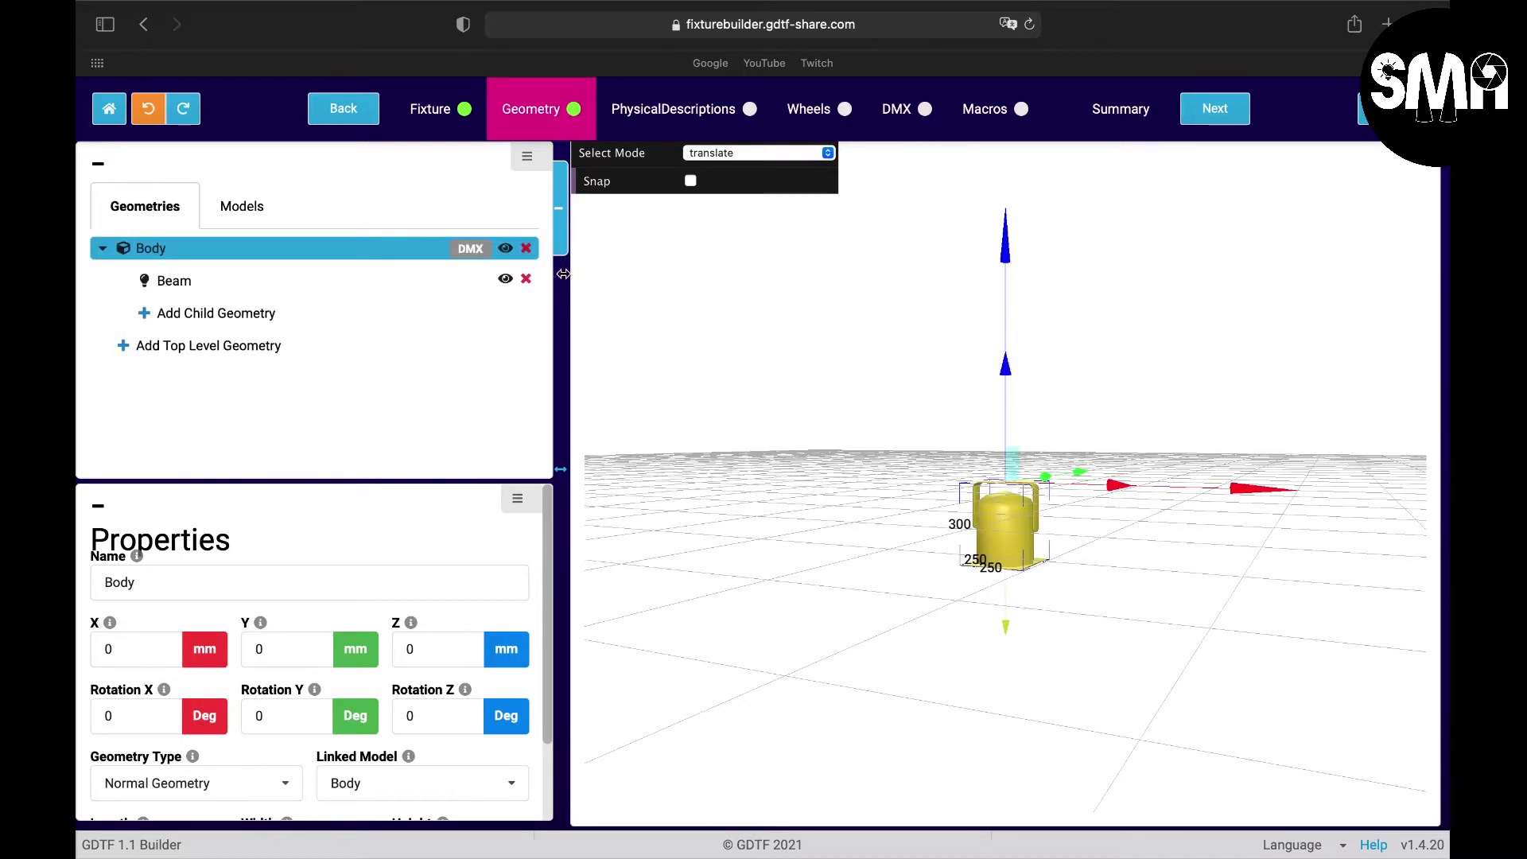
scroll(546, 615, "down", 3)
scroll(545, 615, "up", 3)
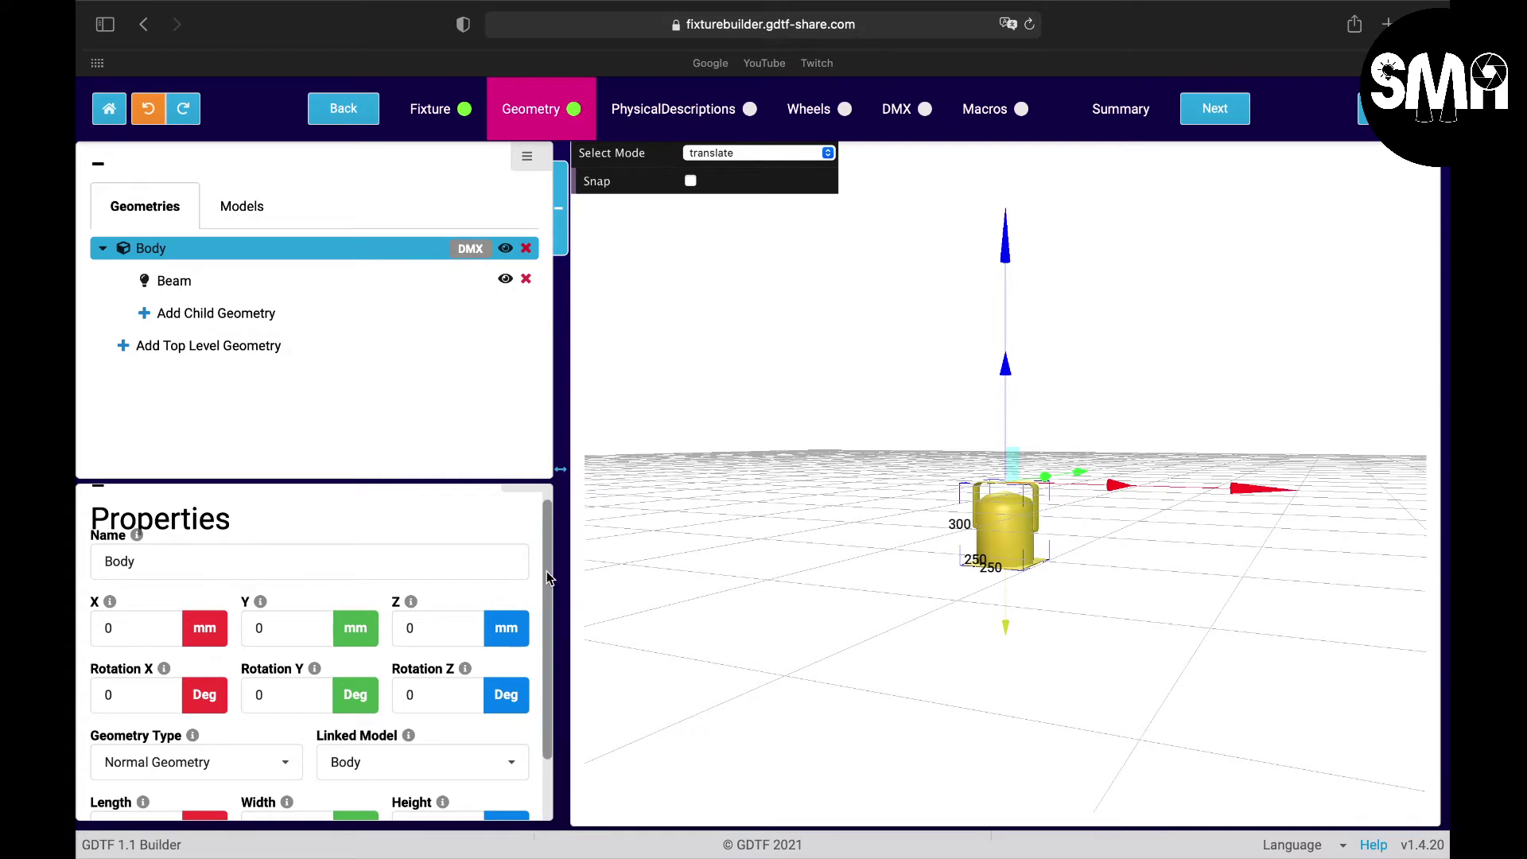
scroll(547, 578, "down", 2)
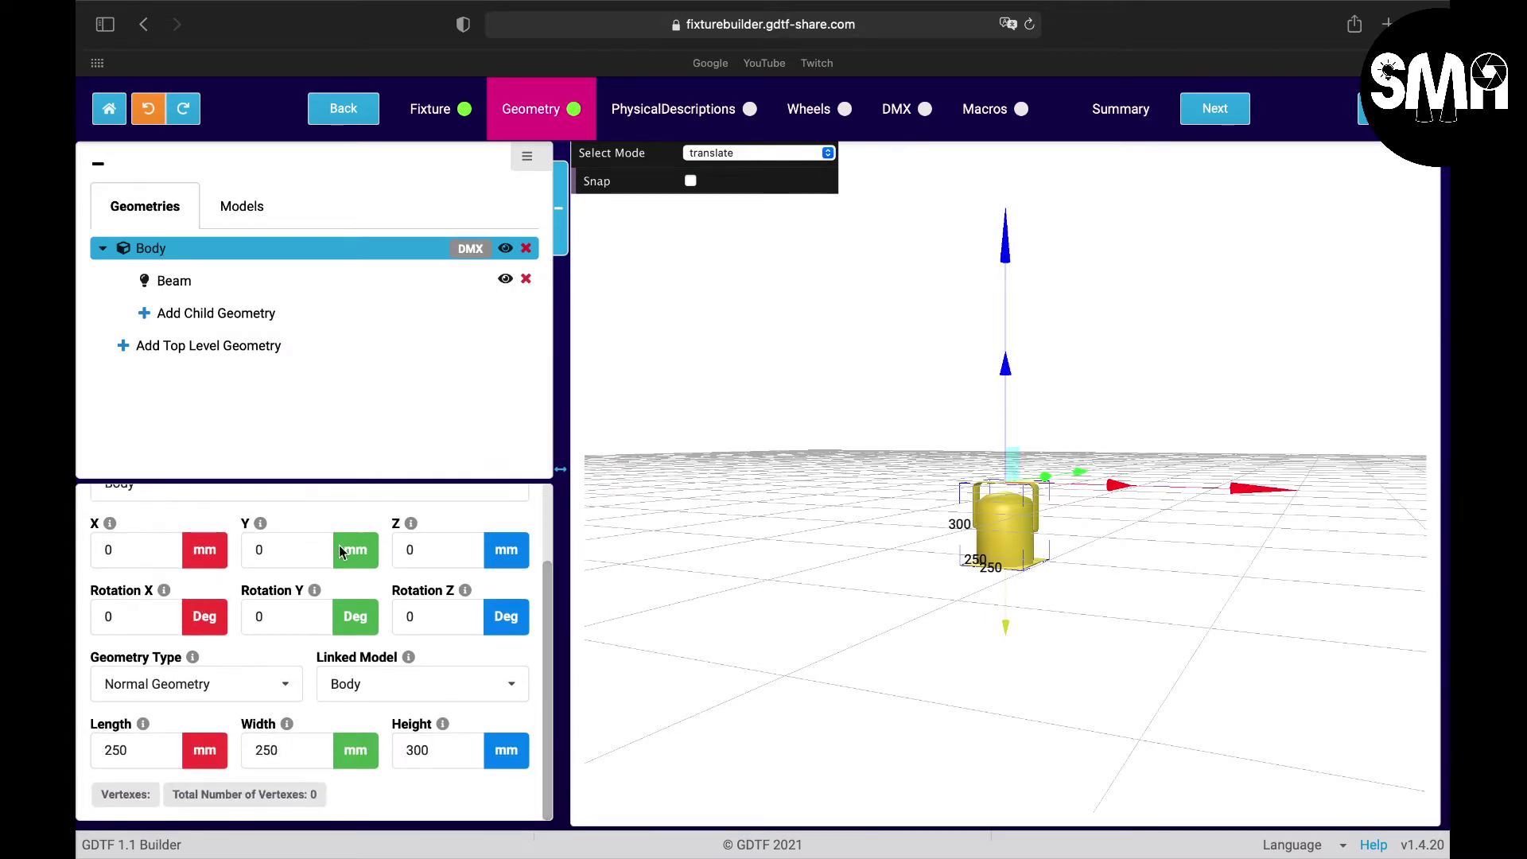
left_click(115, 550)
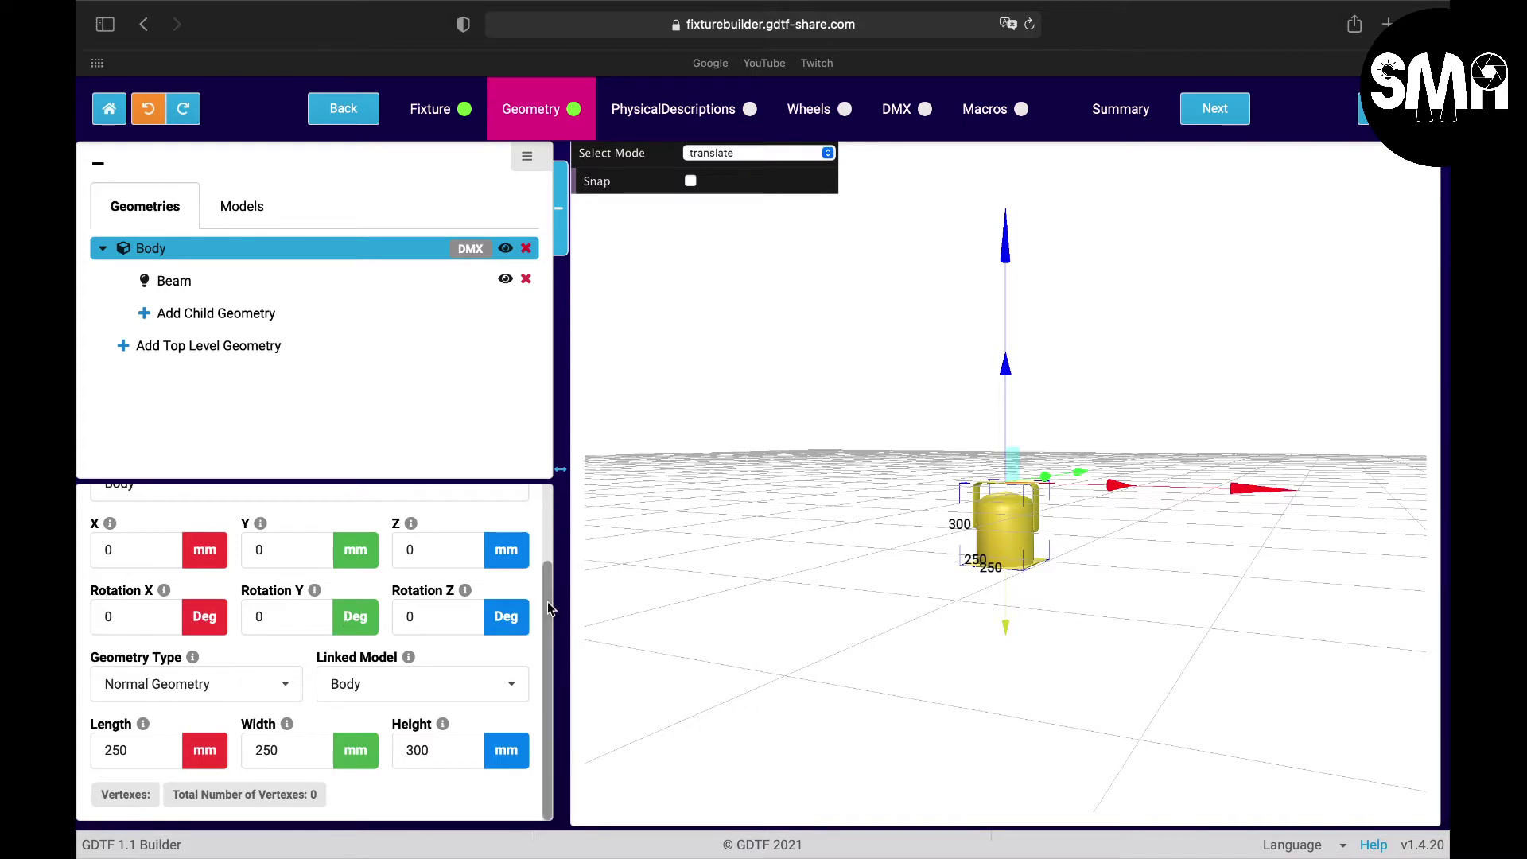
scroll(547, 607, "up", 2)
scroll(549, 637, "down", 2)
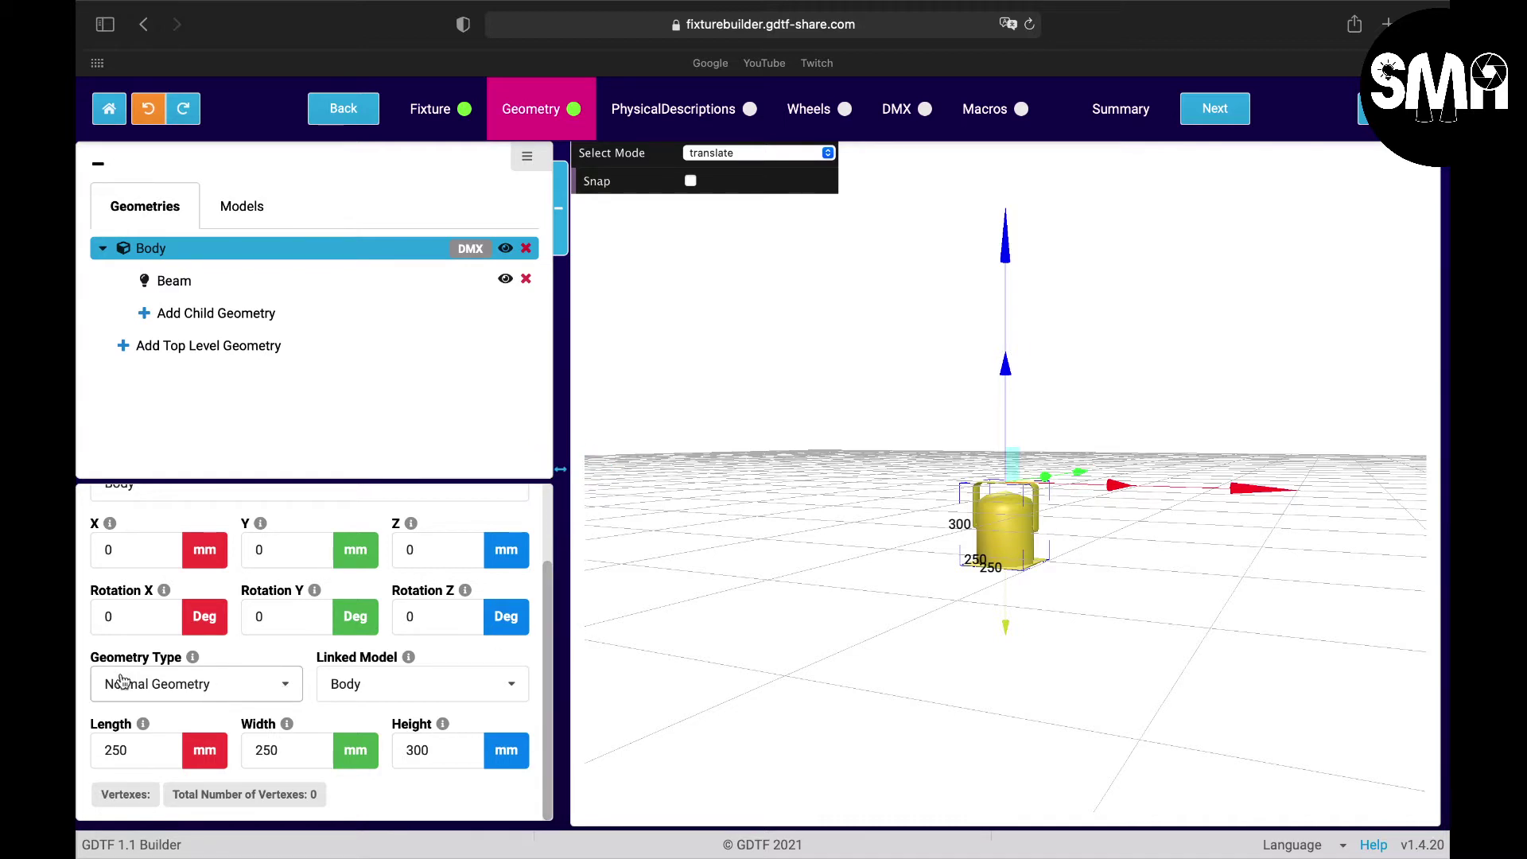
left_click(284, 686)
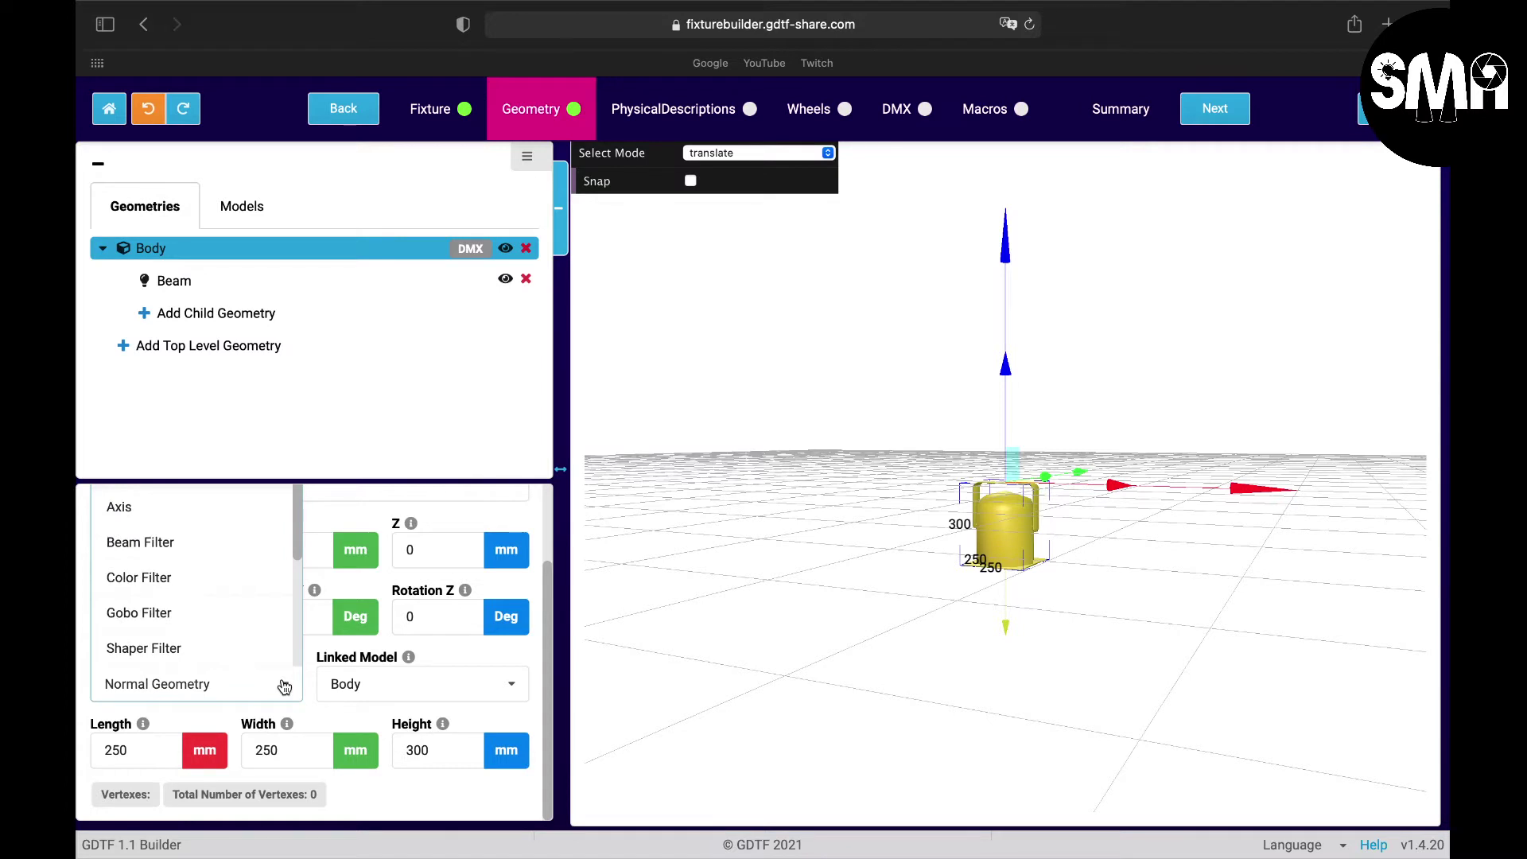
left_click(284, 686)
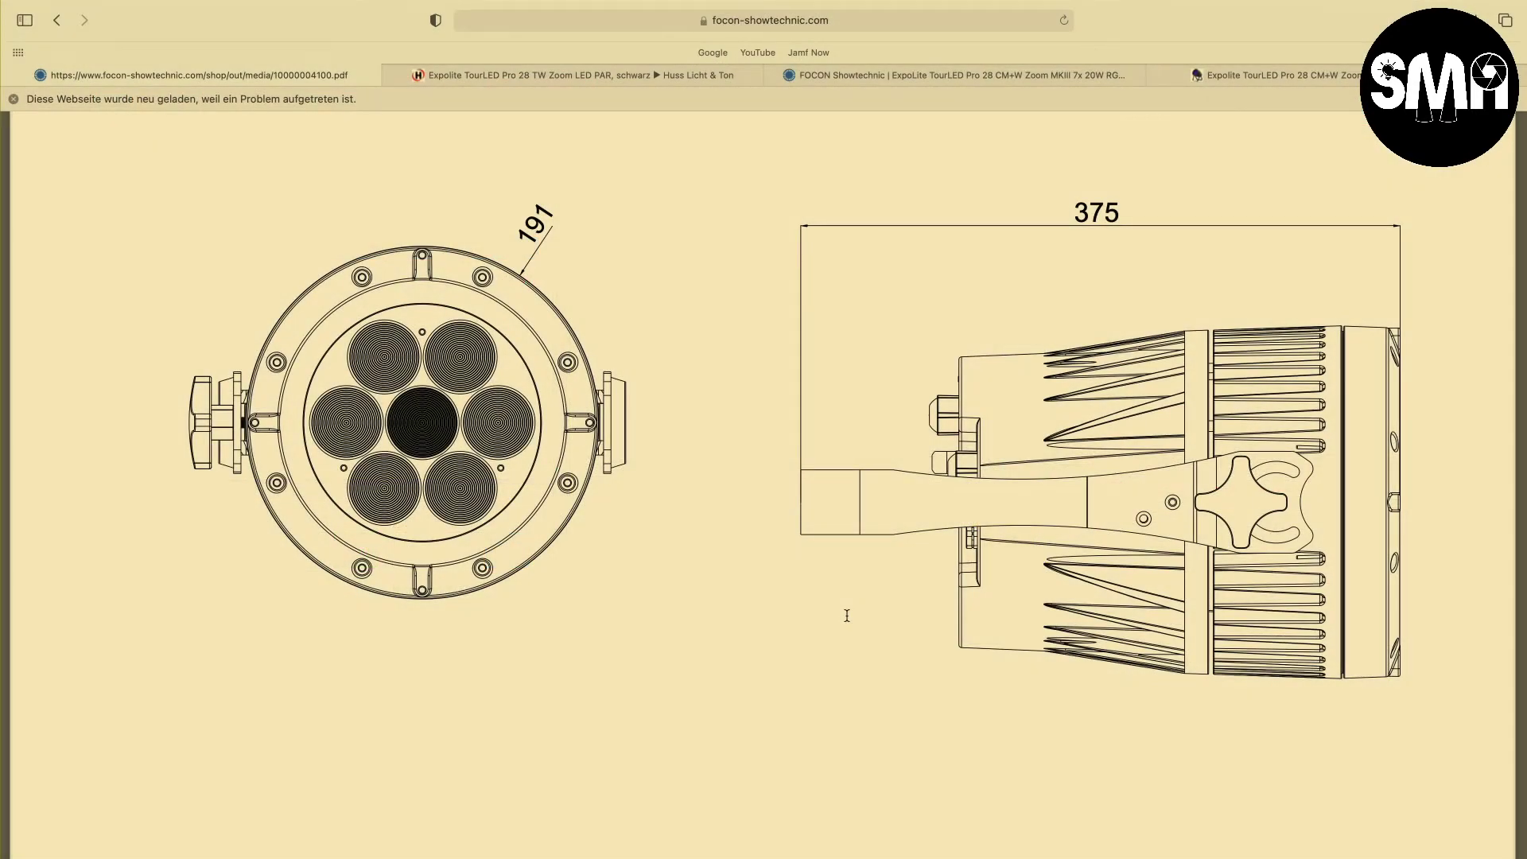
Step: Scroll the manual PDF's dimension drawings to read the 236 mm width and 375 mm length
scroll(1236, 399, "up", 5)
scroll(1235, 400, "up", 10)
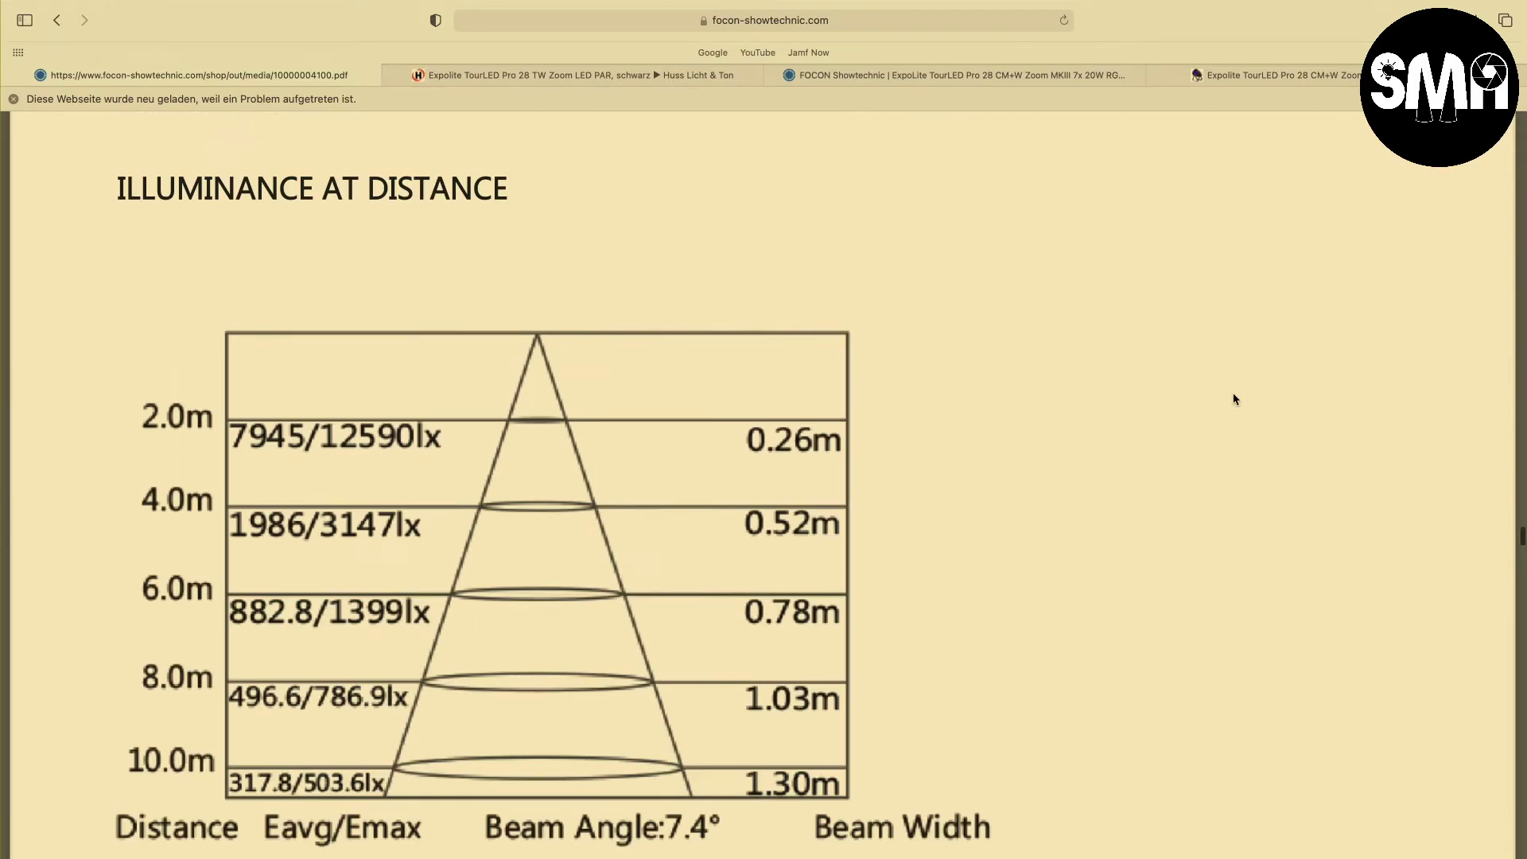
scroll(1235, 399, "down", 20)
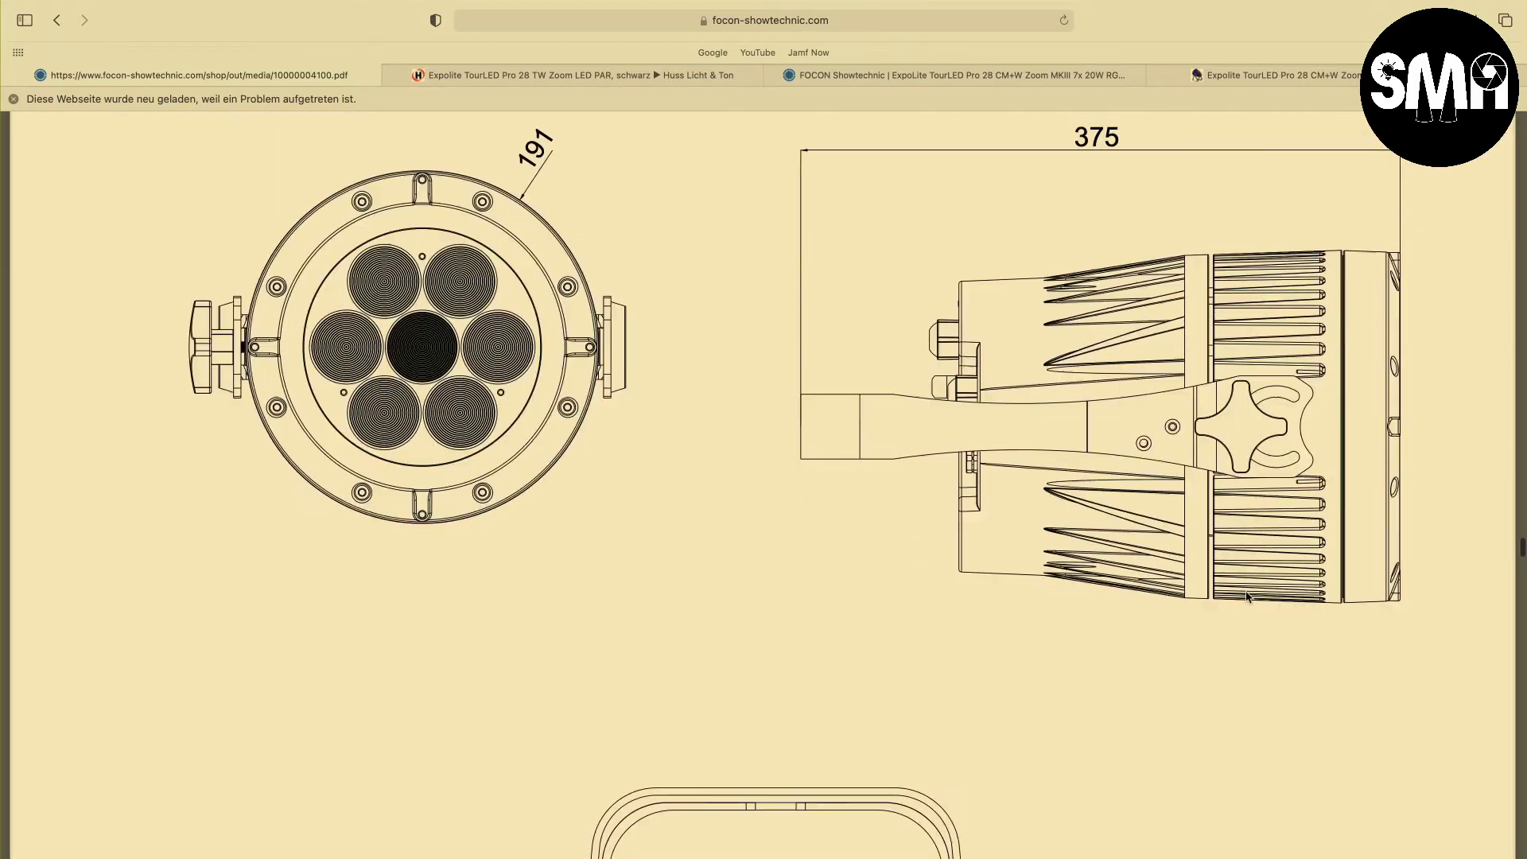
scroll(1248, 598, "down", 5)
right_click(1247, 597)
key("Escape")
scroll(1248, 597, "up", 2)
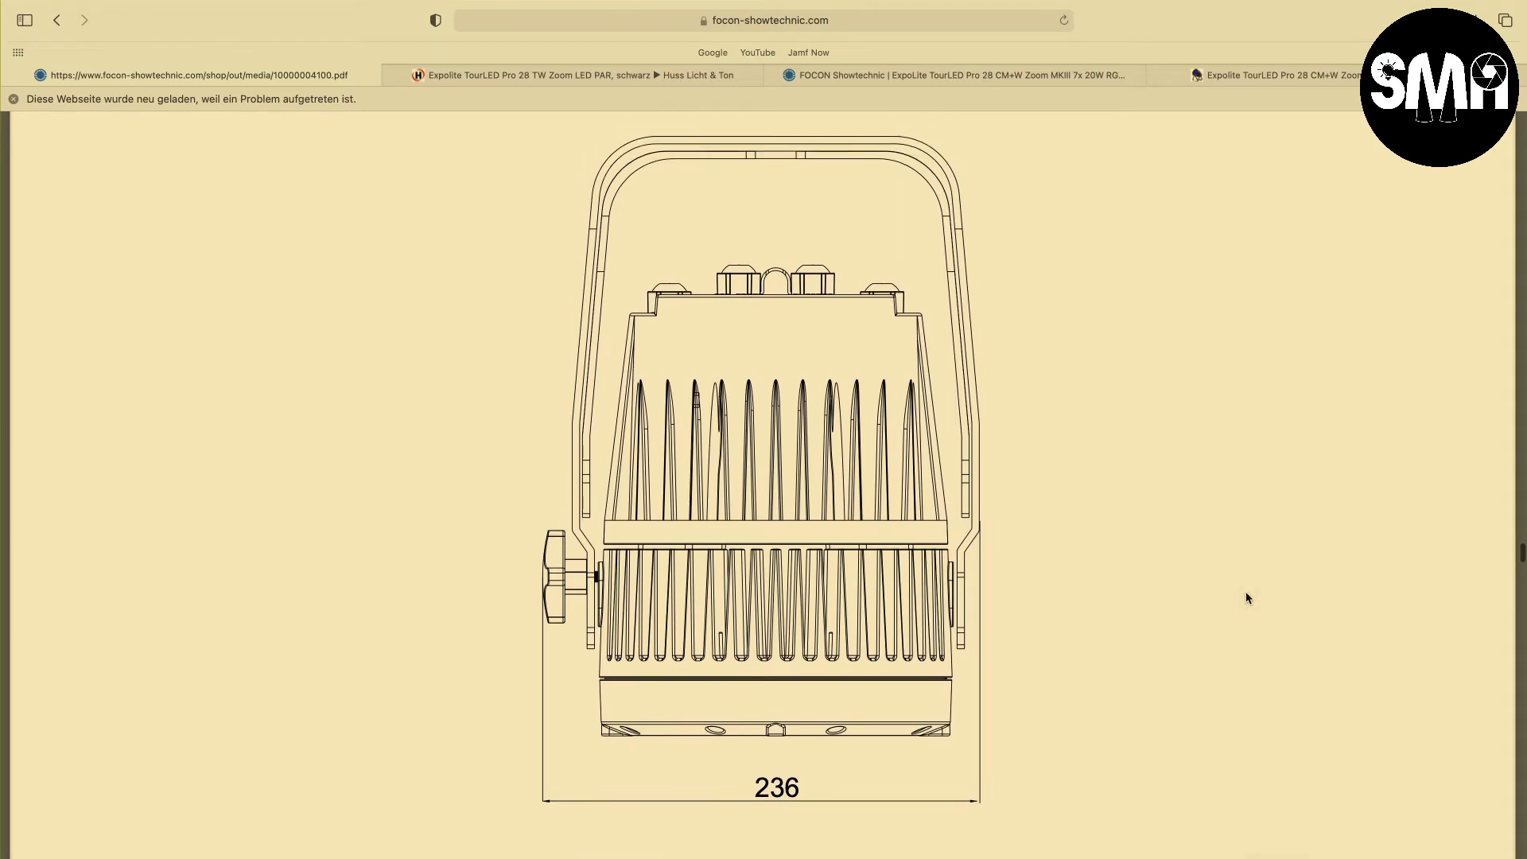
scroll(1247, 597, "down", 2)
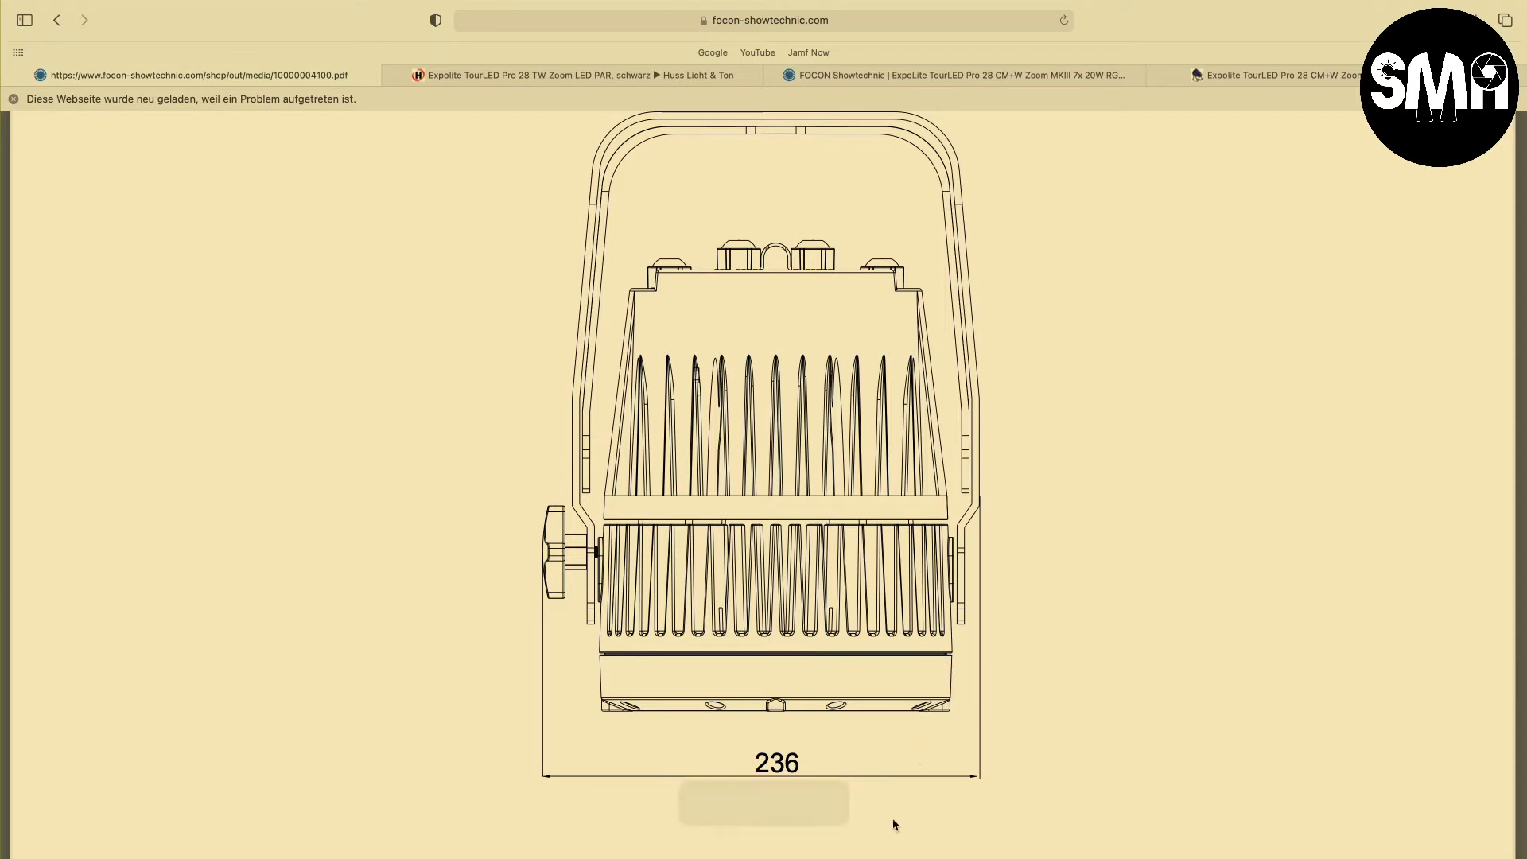
scroll(827, 757, "up", 2)
scroll(827, 757, "up", 8)
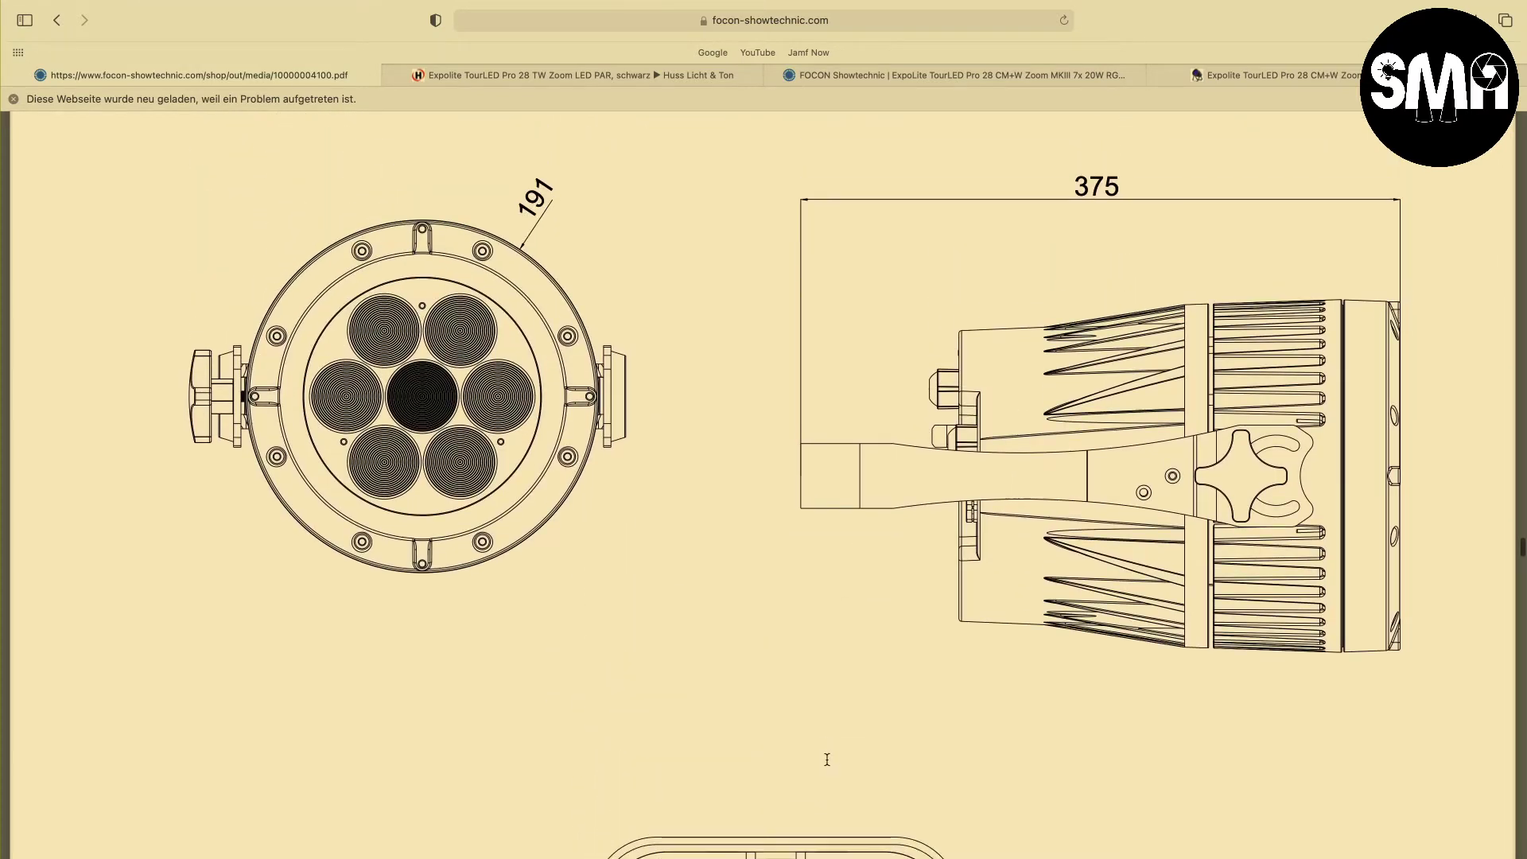
scroll(827, 759, "down", 10)
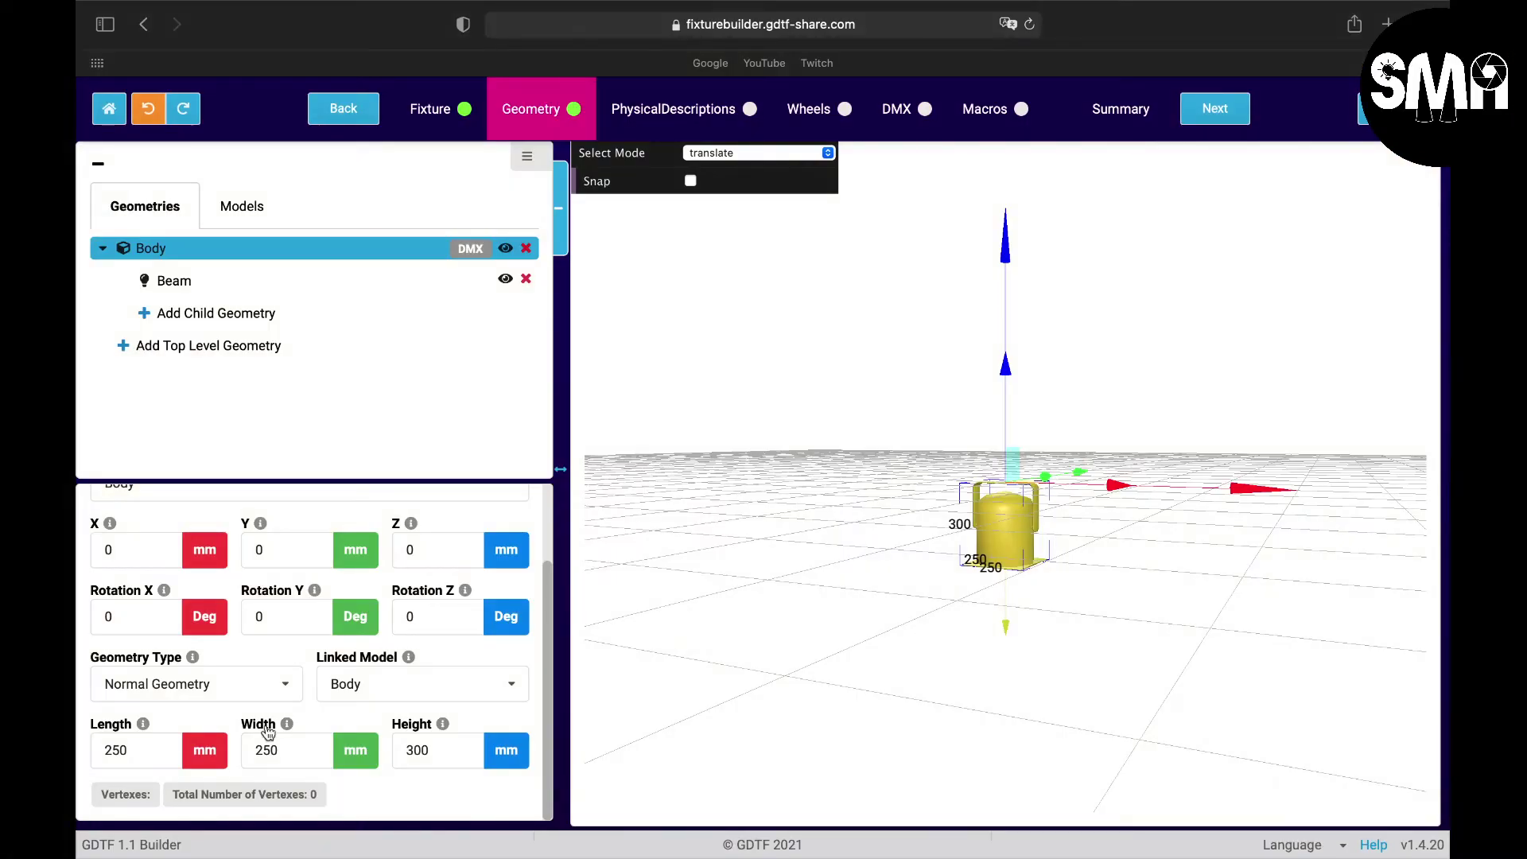
Step: Resize the Body geometry to length 236, width 236 and height 350 mm
left_click_drag(153, 748, 76, 741)
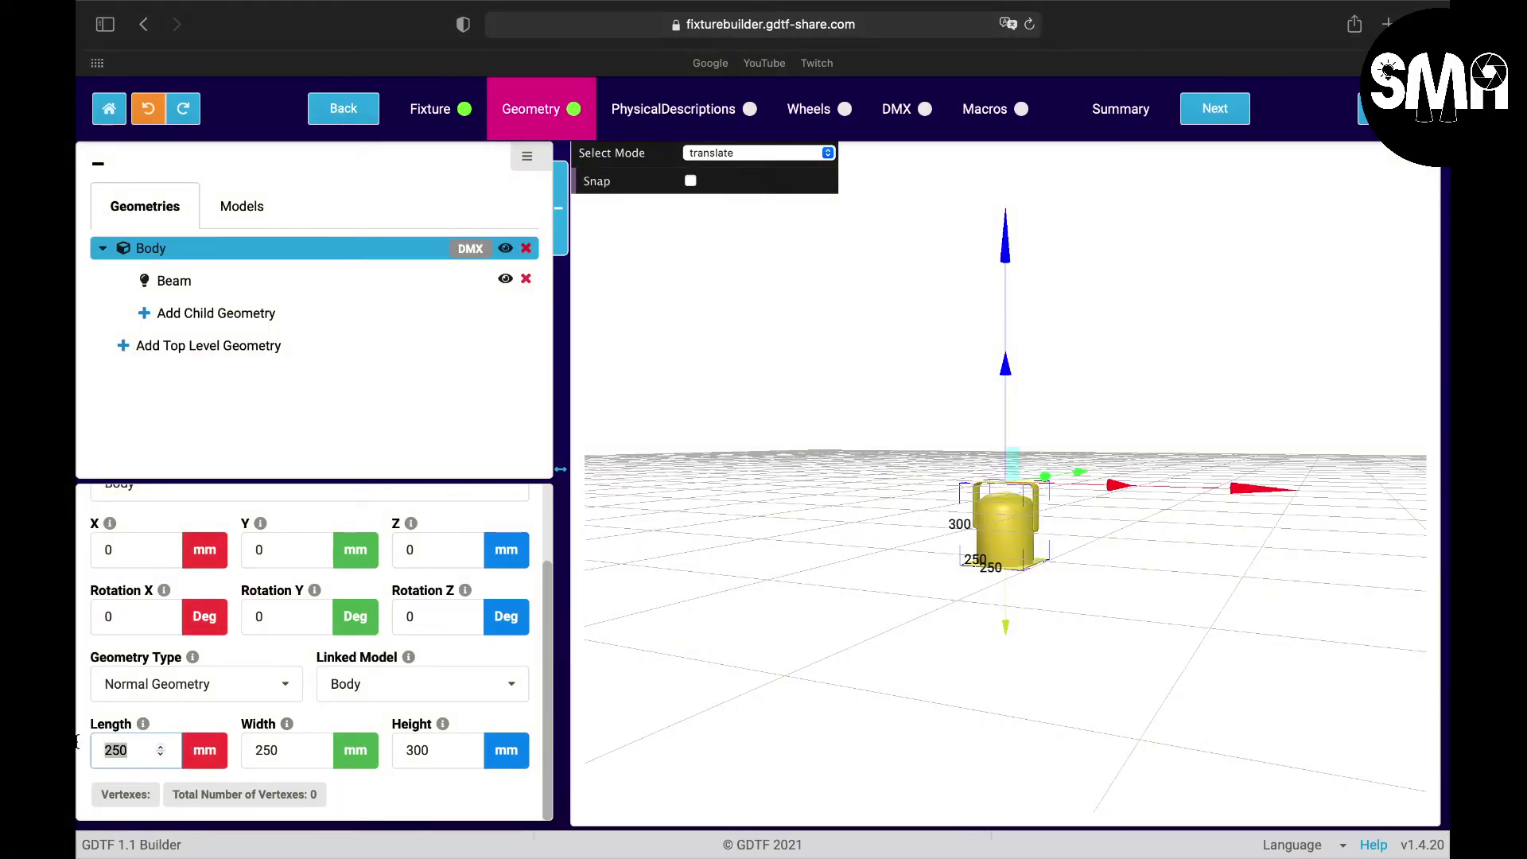
type("236")
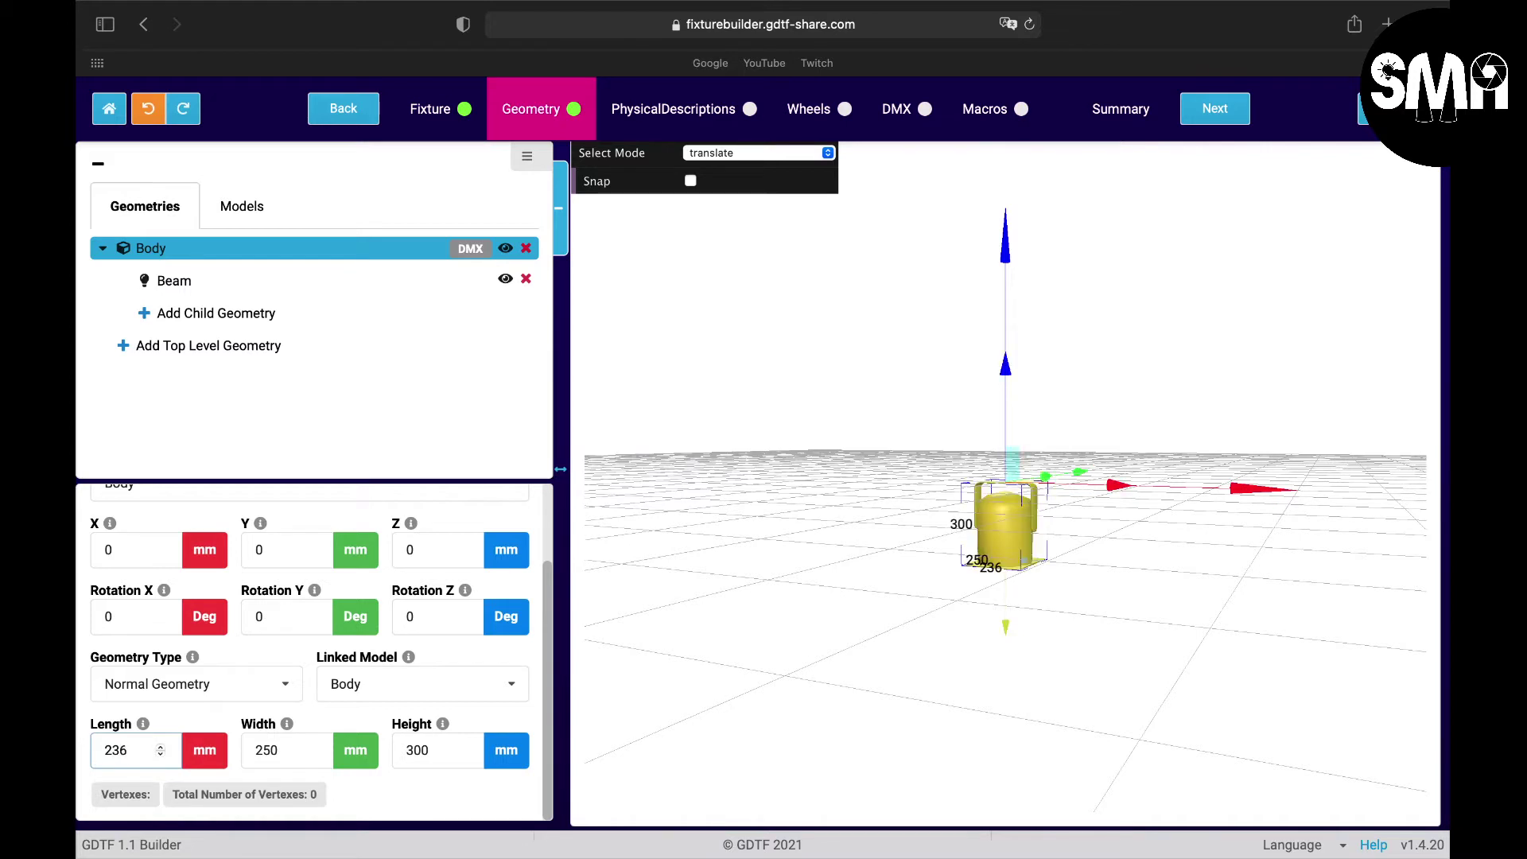
double_click(306, 743)
type("236")
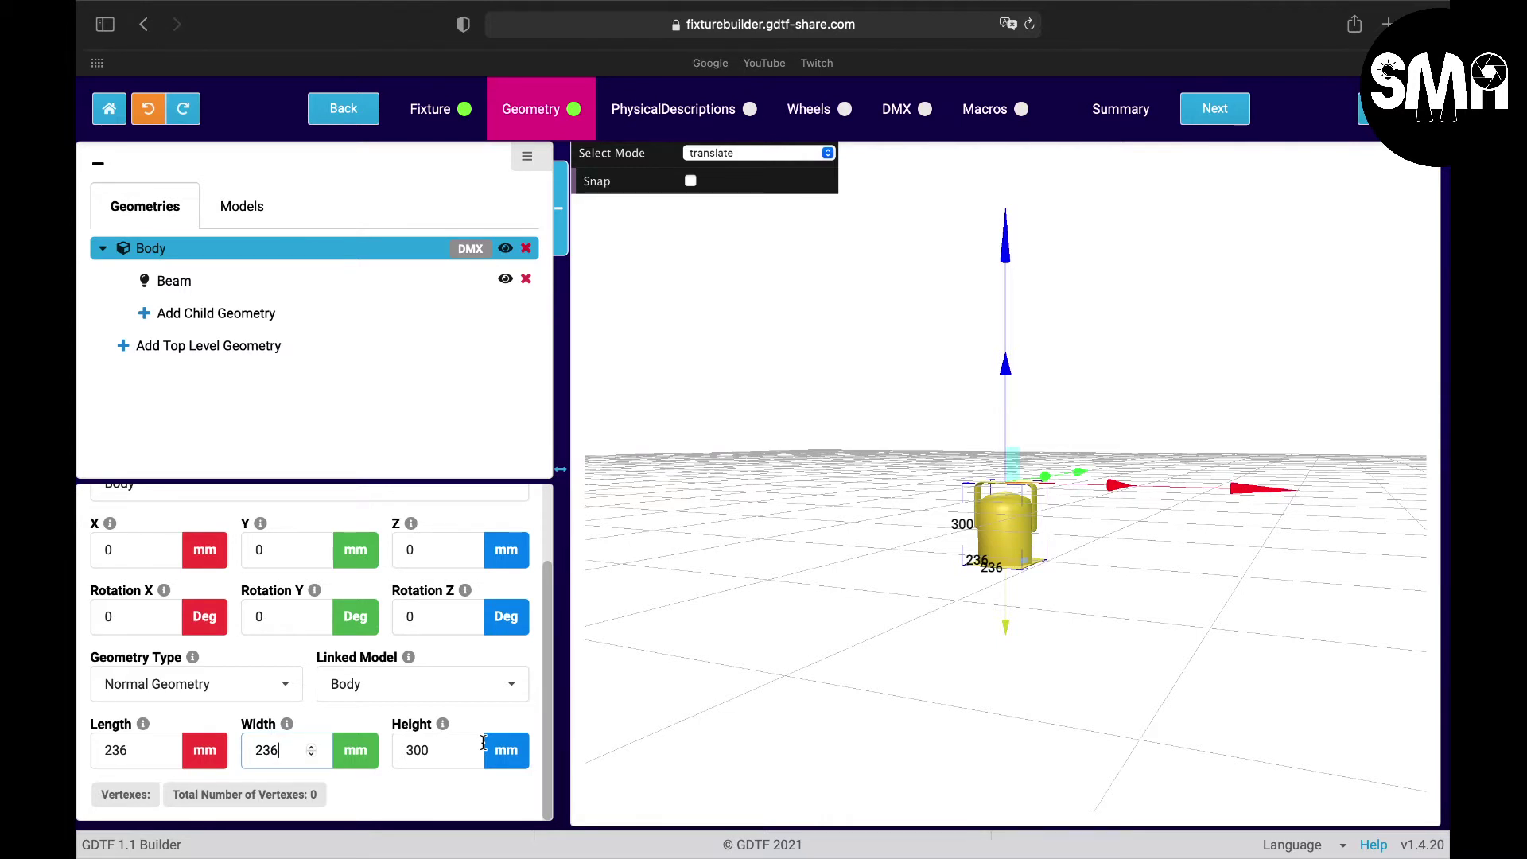
left_click(445, 742)
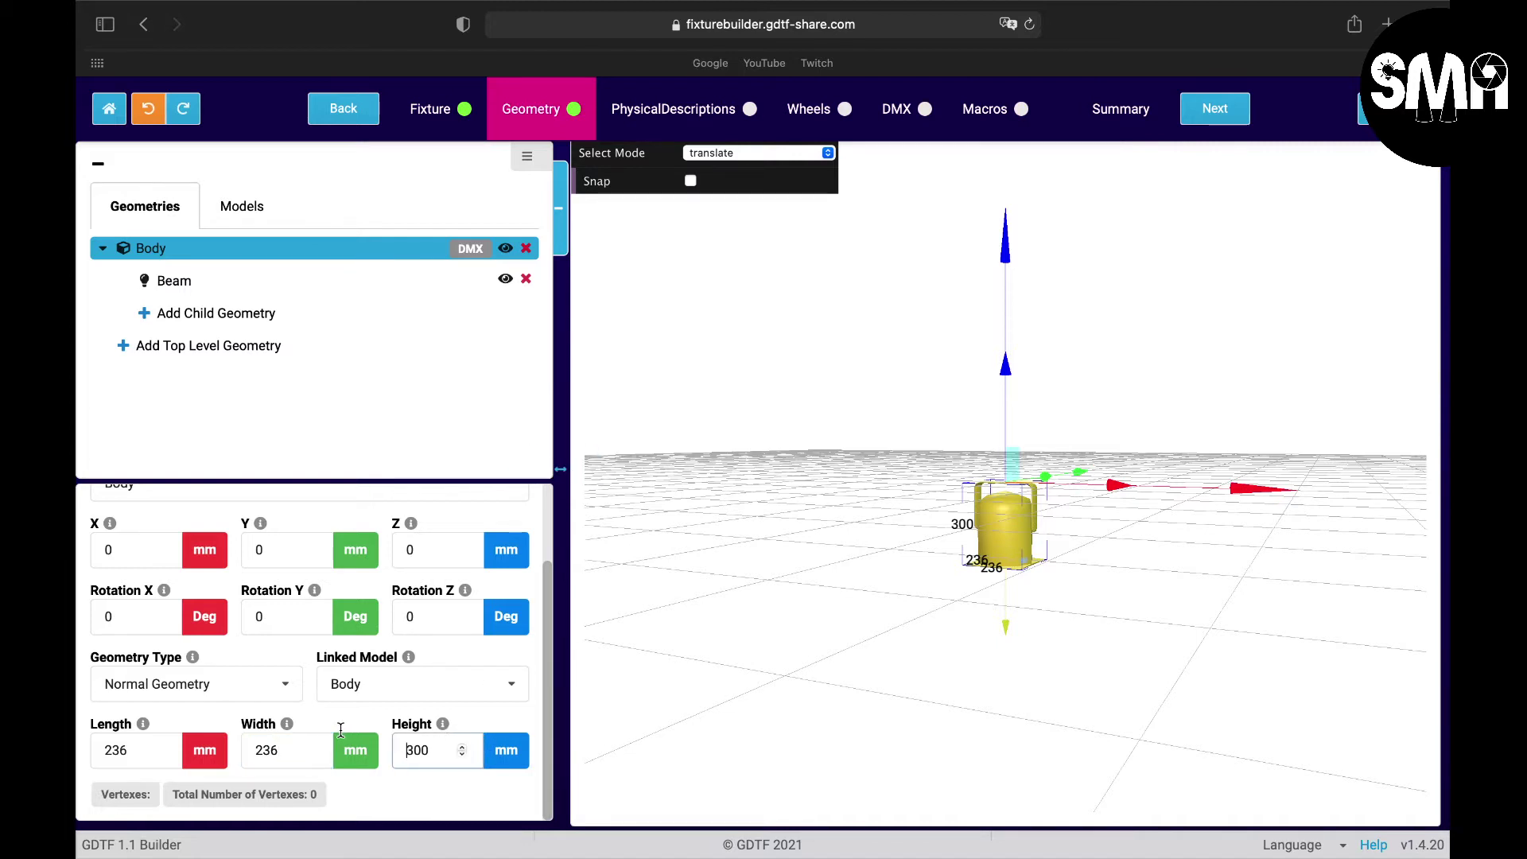
key("BackSpace")
key("BackSpace")
type("50")
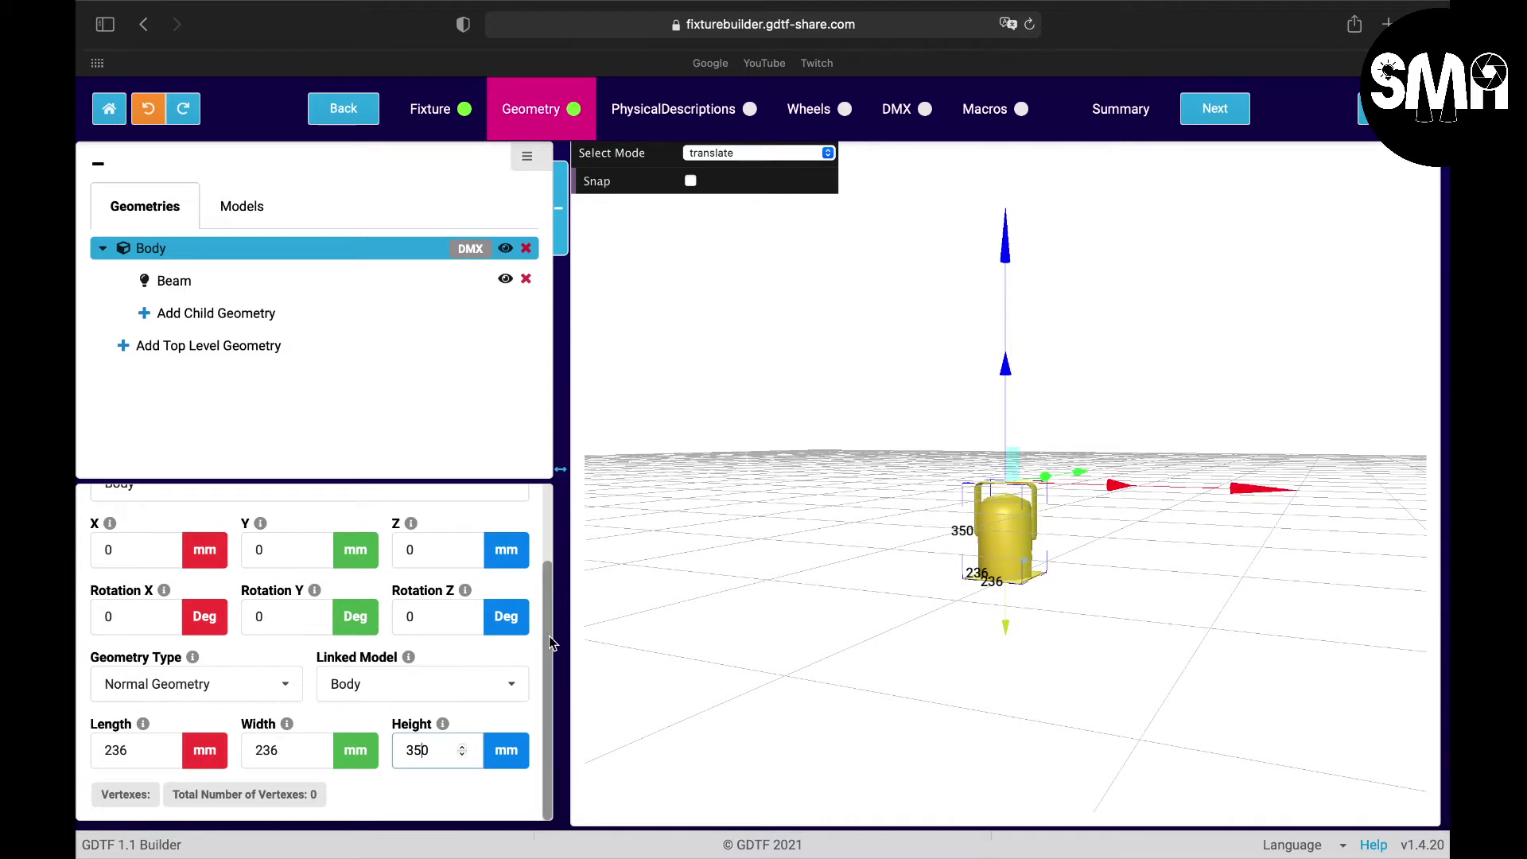
left_click_drag(548, 643, 565, 758)
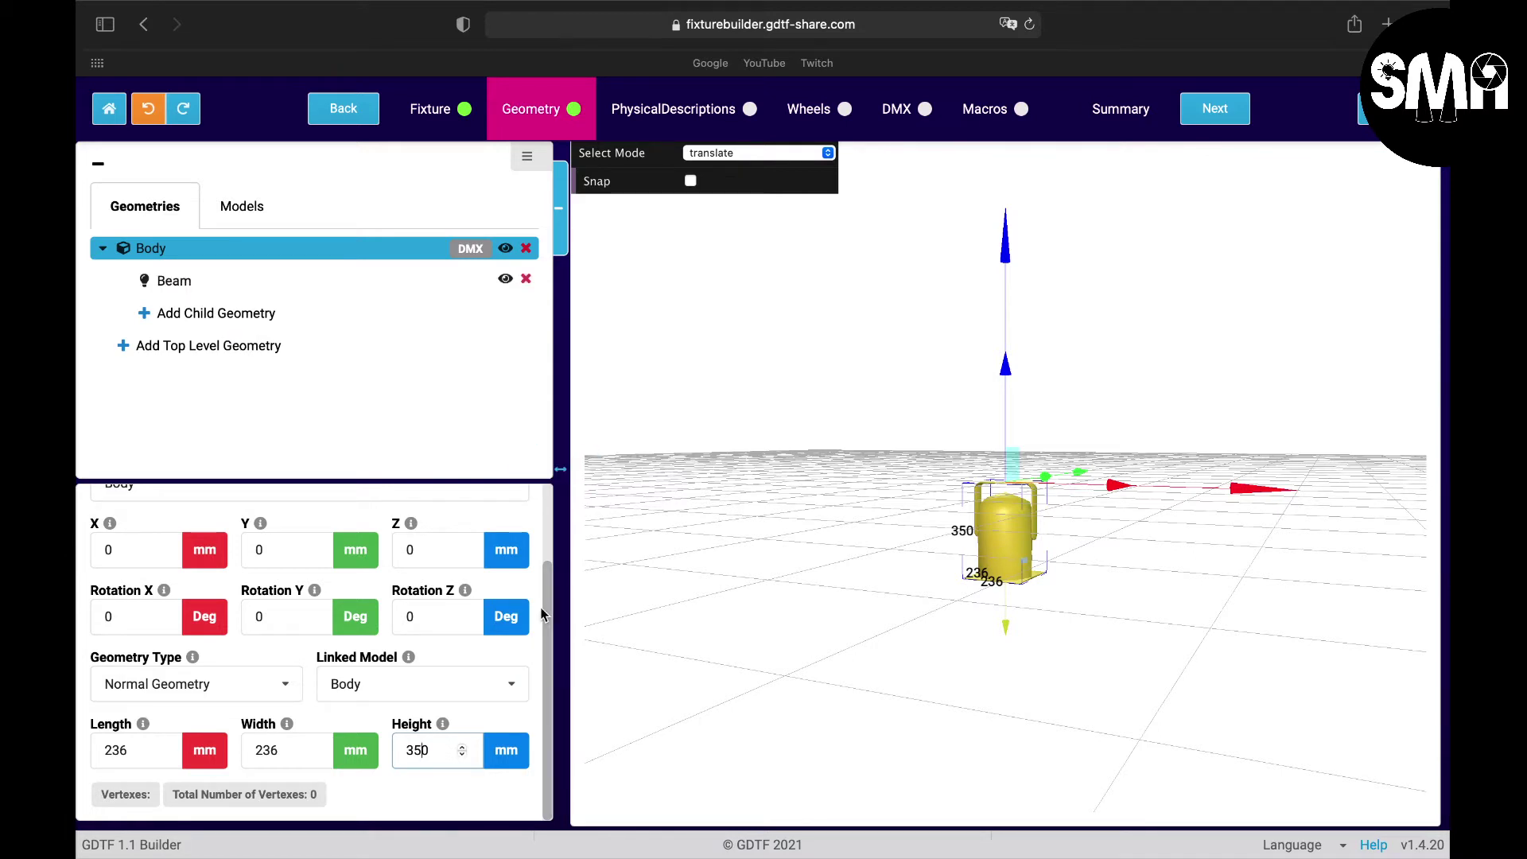
mouse_move(547, 615)
left_mouse_down()
mouse_move(547, 539)
mouse_move(548, 617)
left_mouse_up()
Step: Select the Beam and toggle the Body's visibility off and on to reveal the beam
left_click(169, 278)
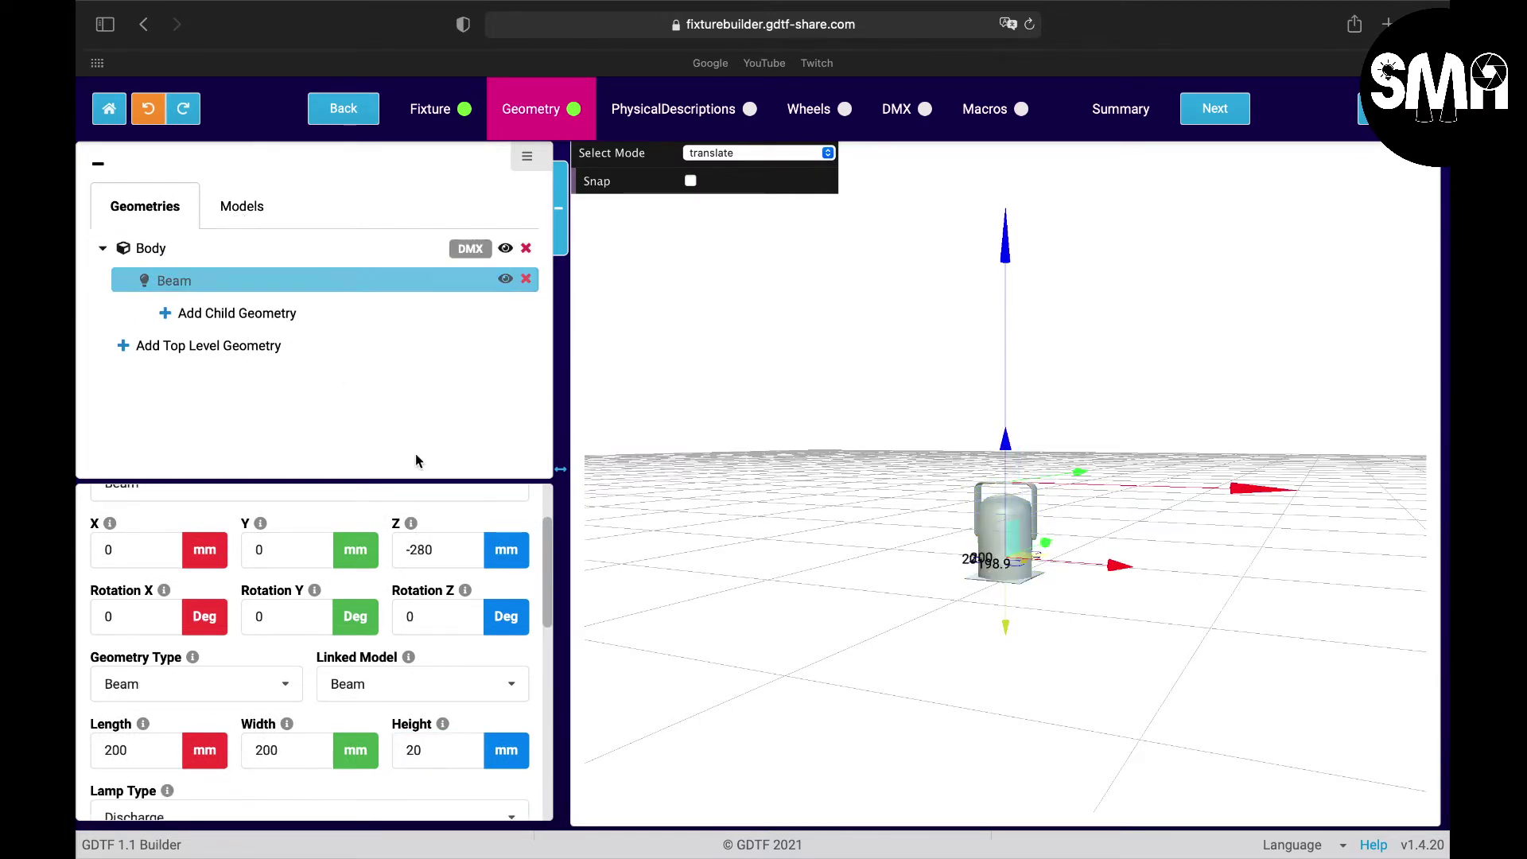
left_click_drag(549, 571, 538, 538)
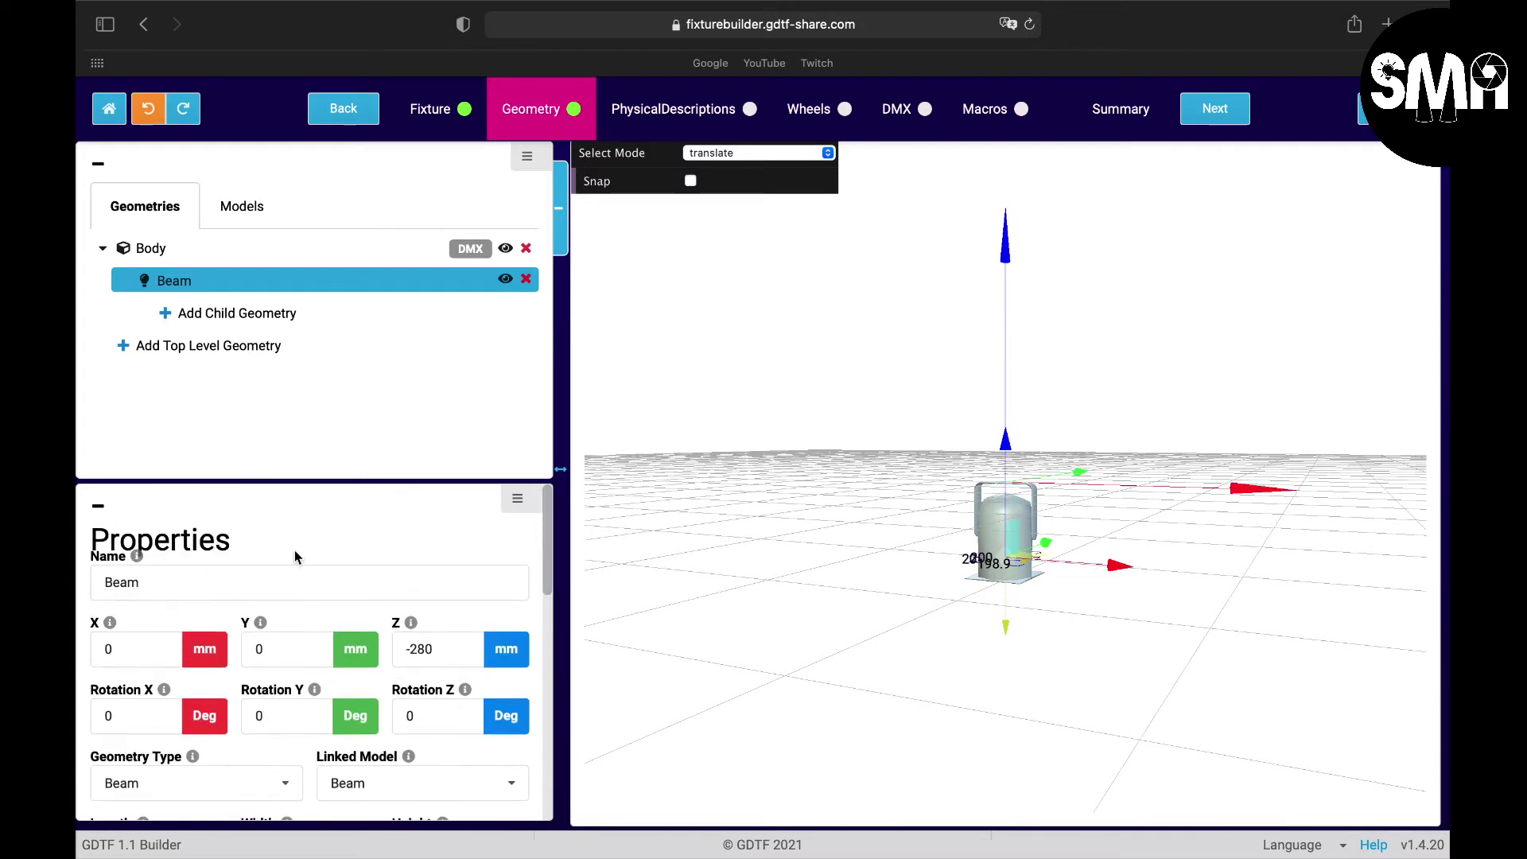
left_click(505, 249)
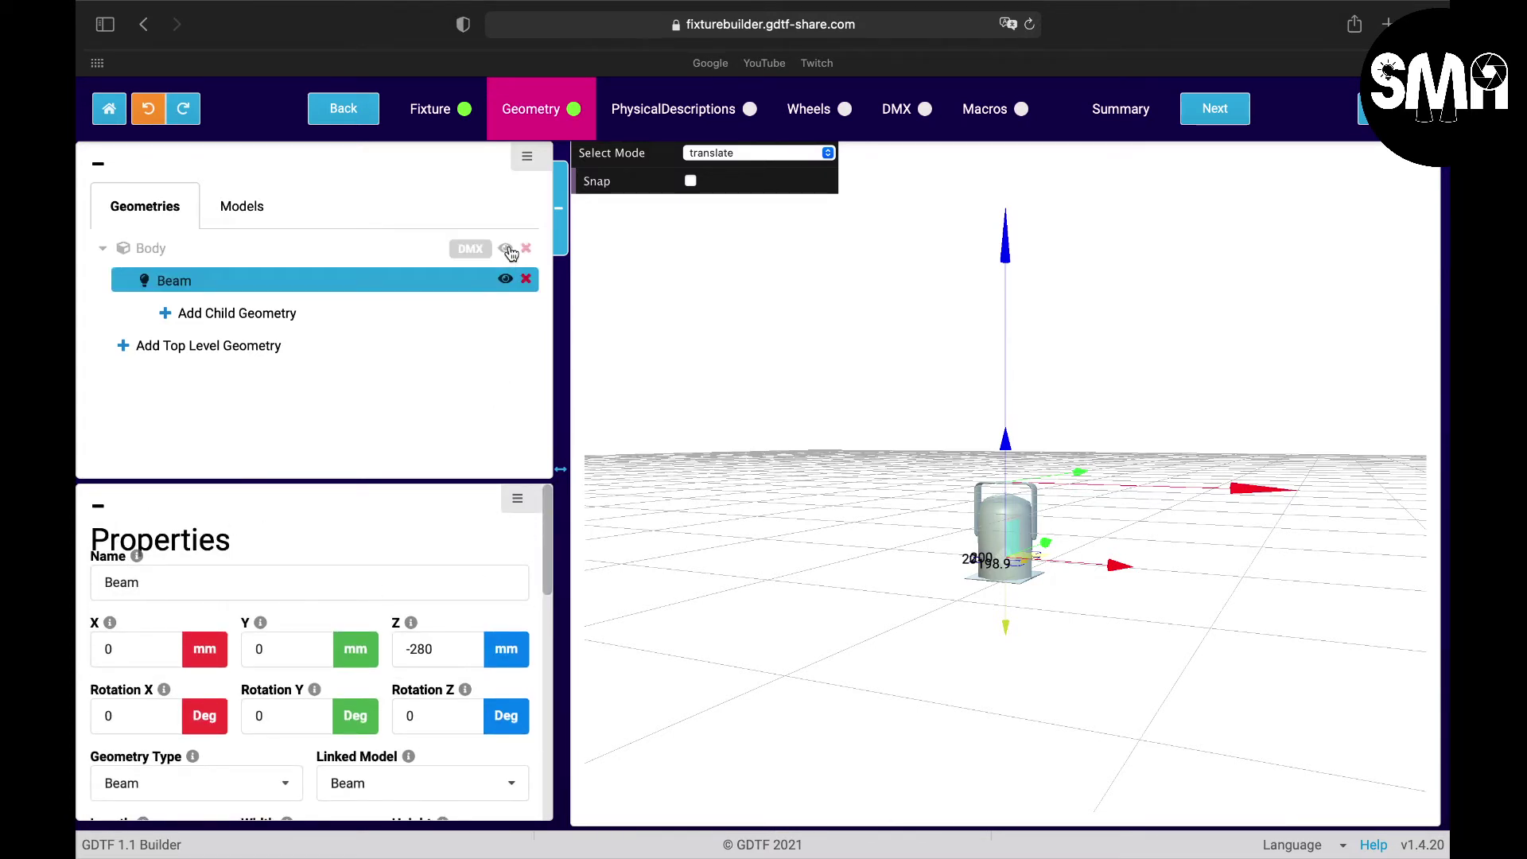
left_click(506, 250)
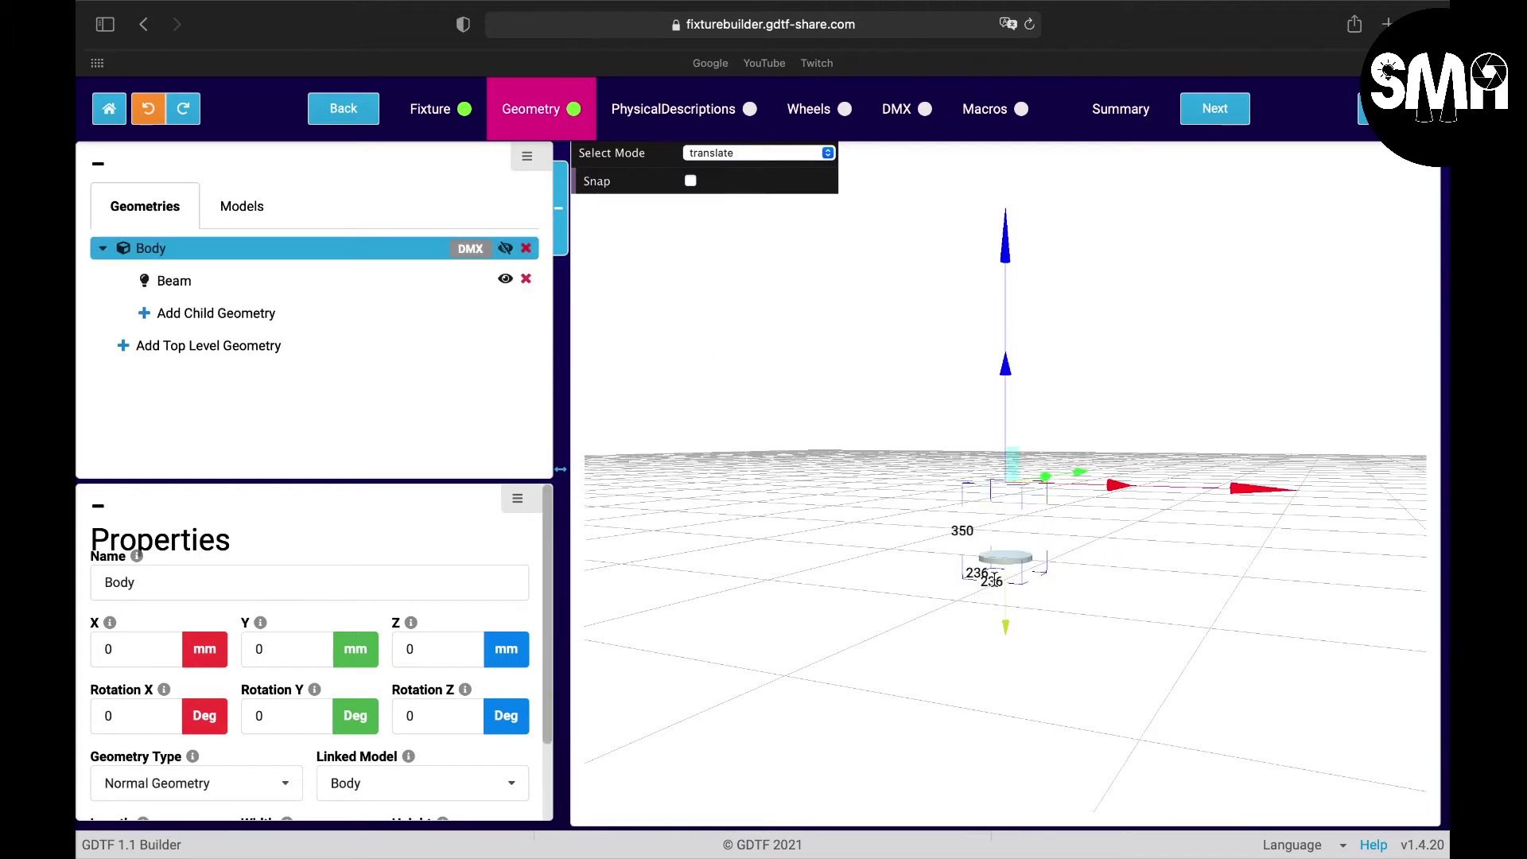
left_click(505, 249)
left_click(505, 249)
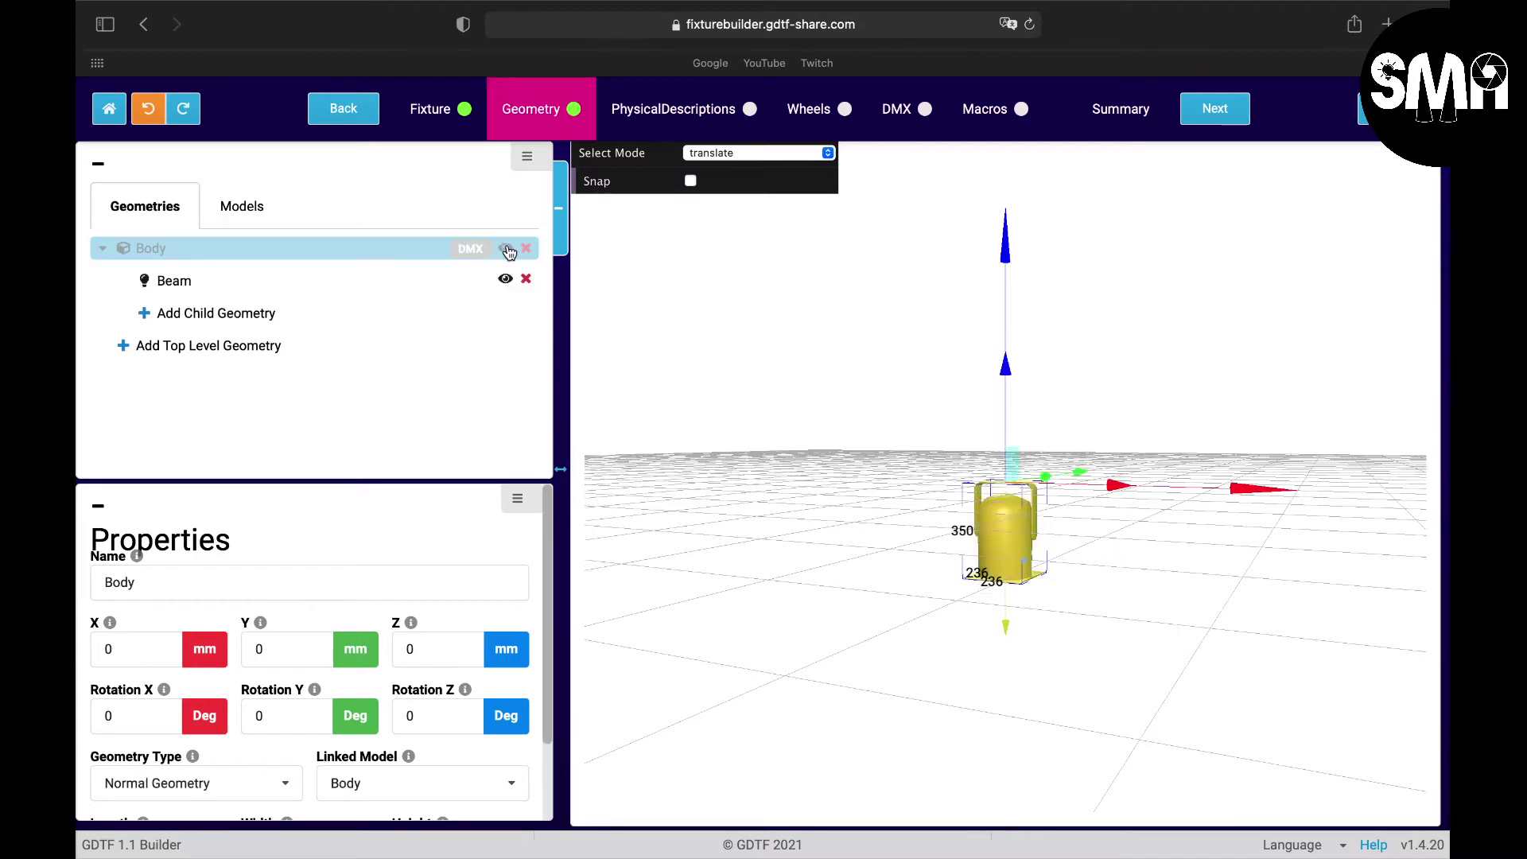
Step: Reselect the Beam and orbit below the grid to check its Z −280 position under the Body
left_click(266, 284)
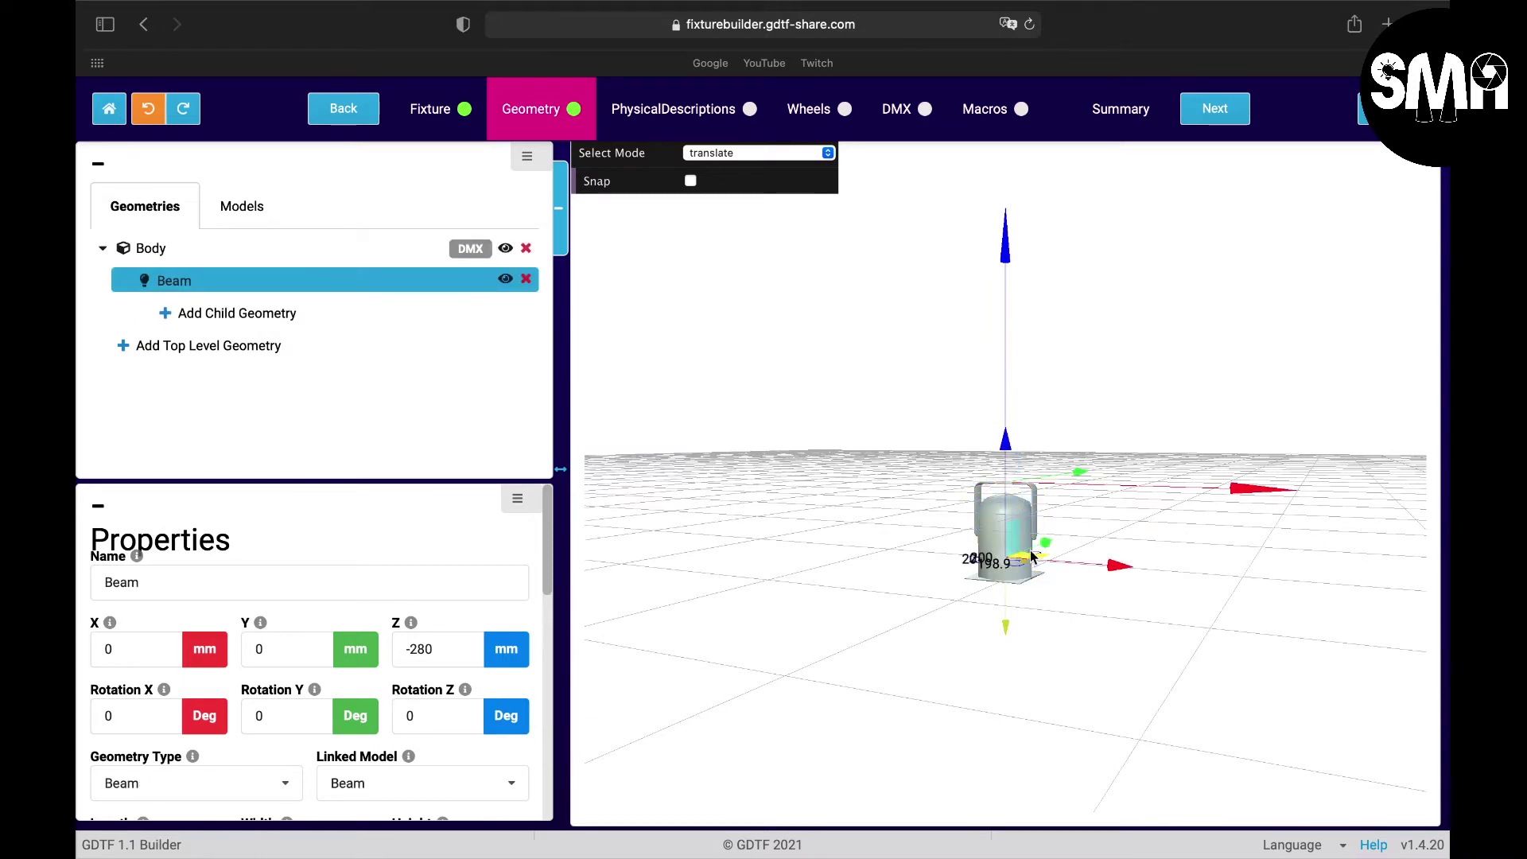
left_click_drag(1143, 630, 1139, 605)
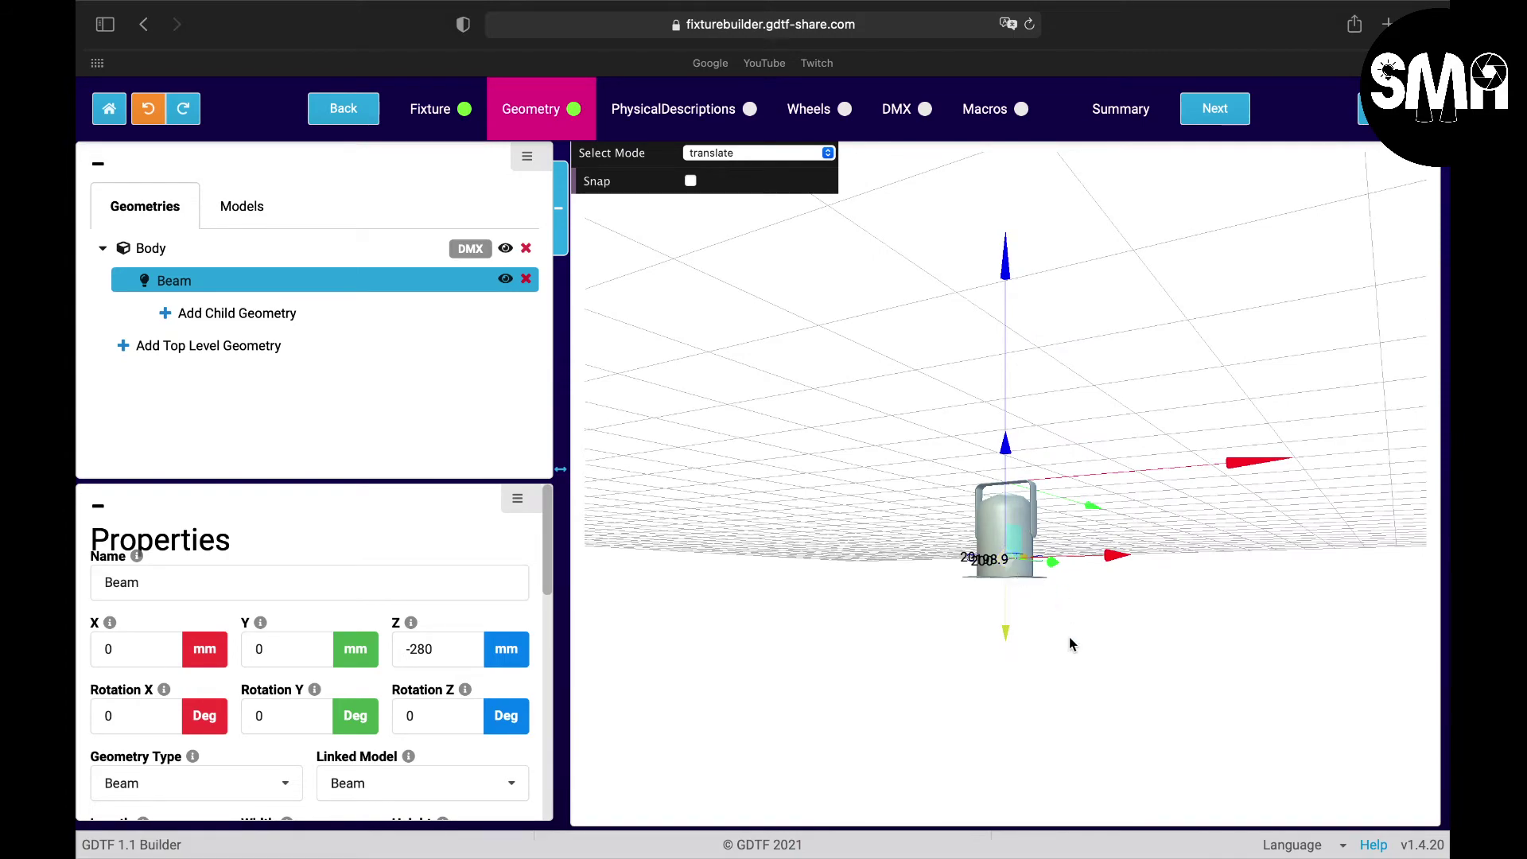
left_click_drag(1069, 643, 1043, 593)
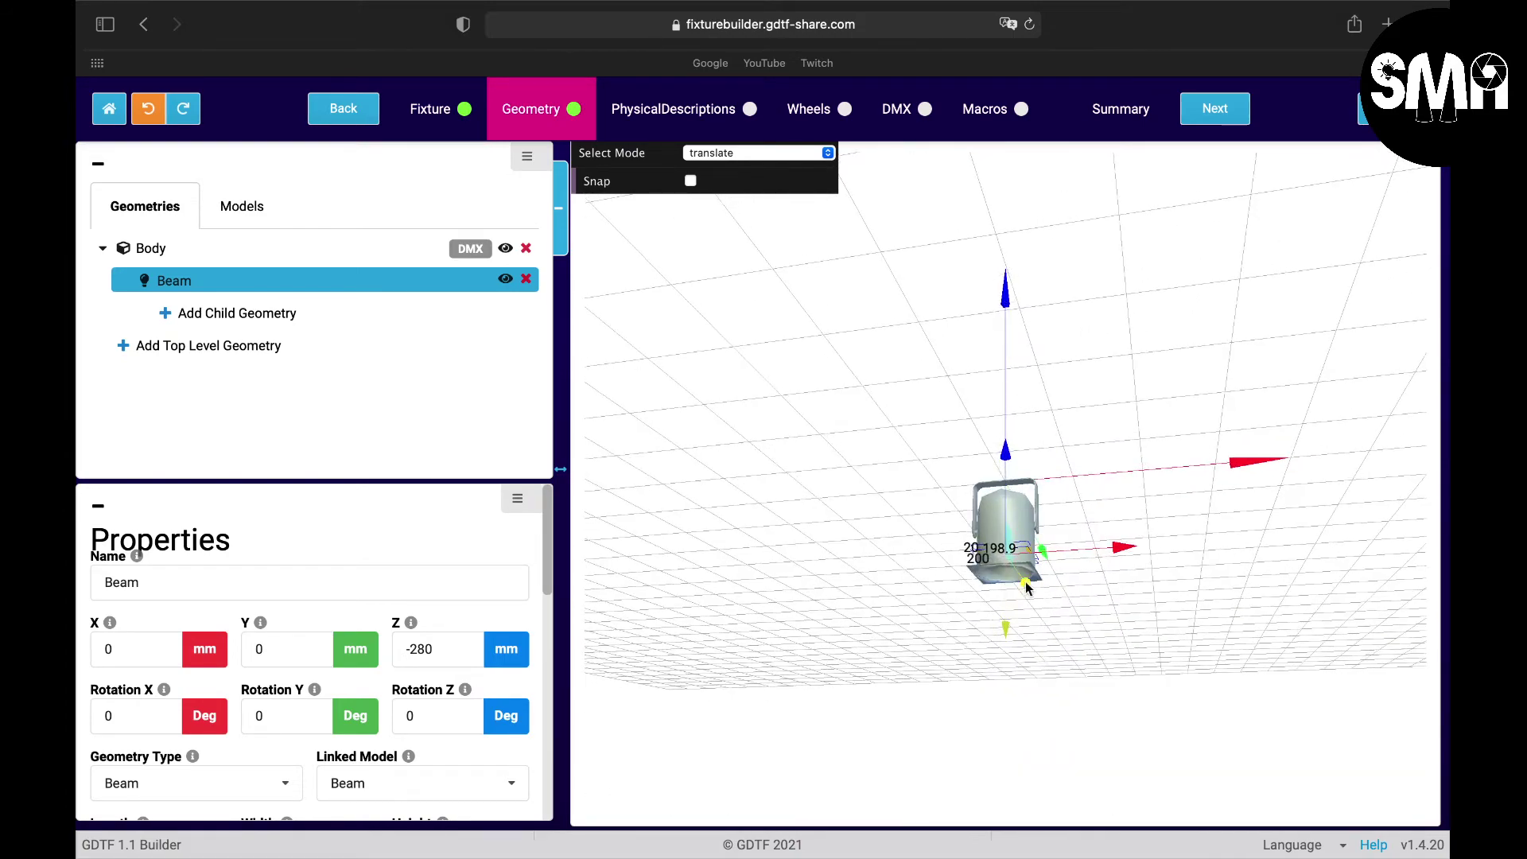
left_click_drag(1120, 624, 1065, 611)
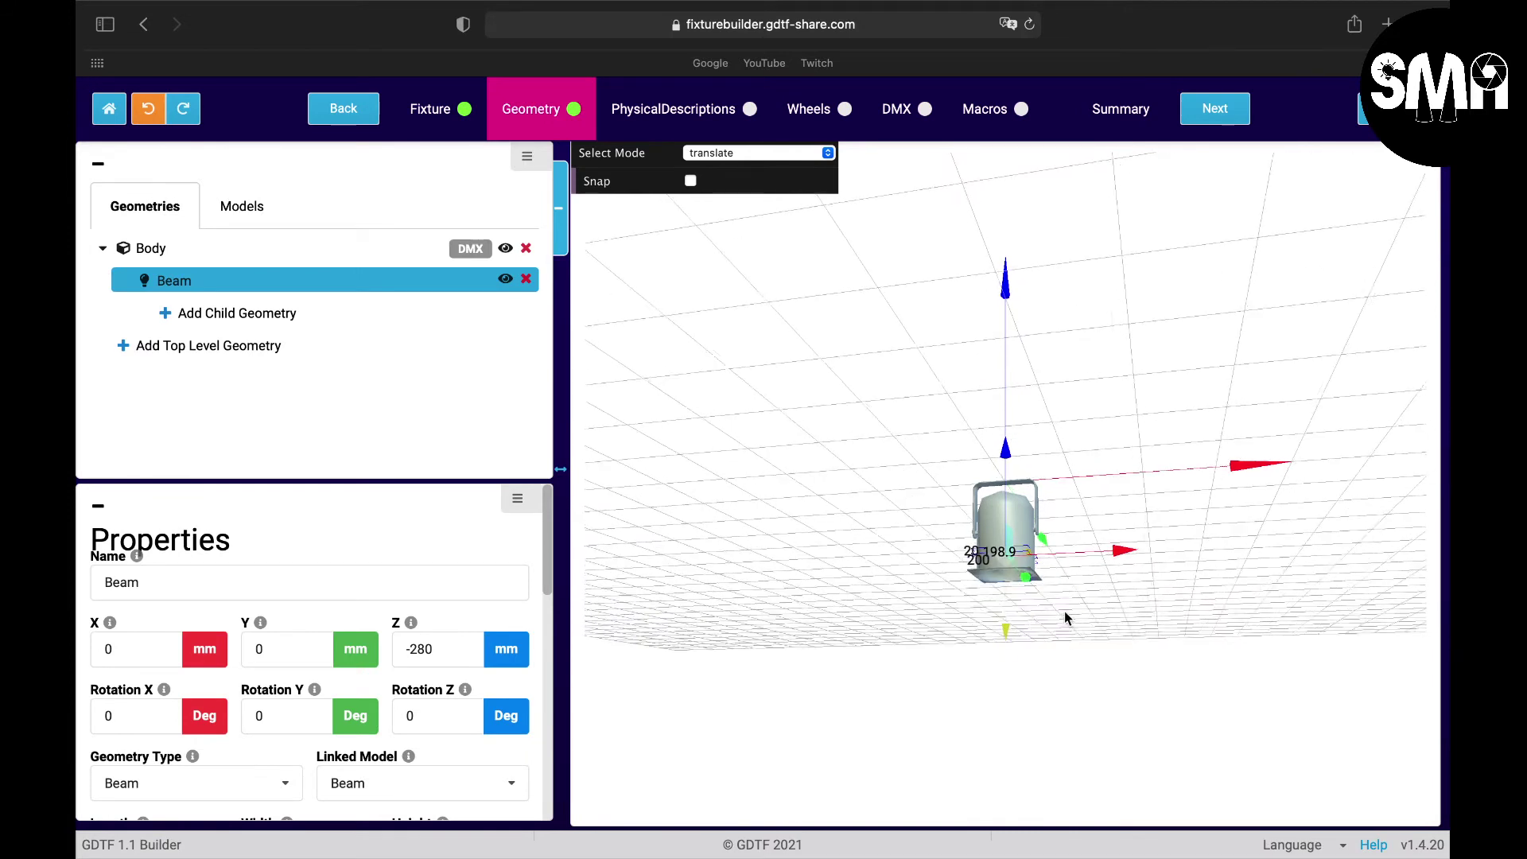
Step: Set the Beam's Z position to −350 mm and recheck the Body's 350 mm height
double_click(455, 649)
type("-350")
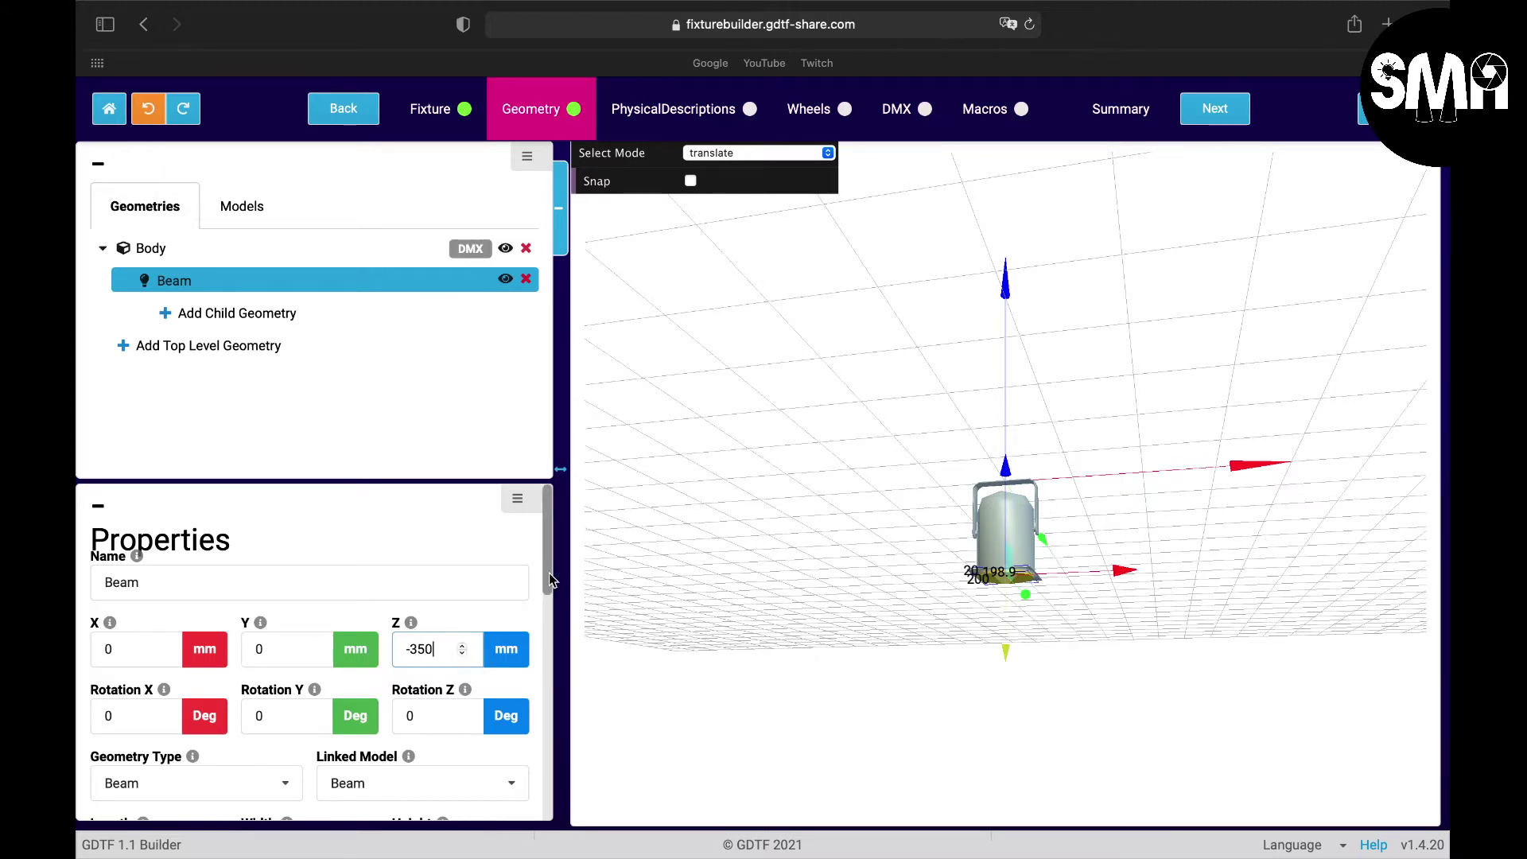
scroll(549, 588, "down", 5)
scroll(549, 631, "up", 5)
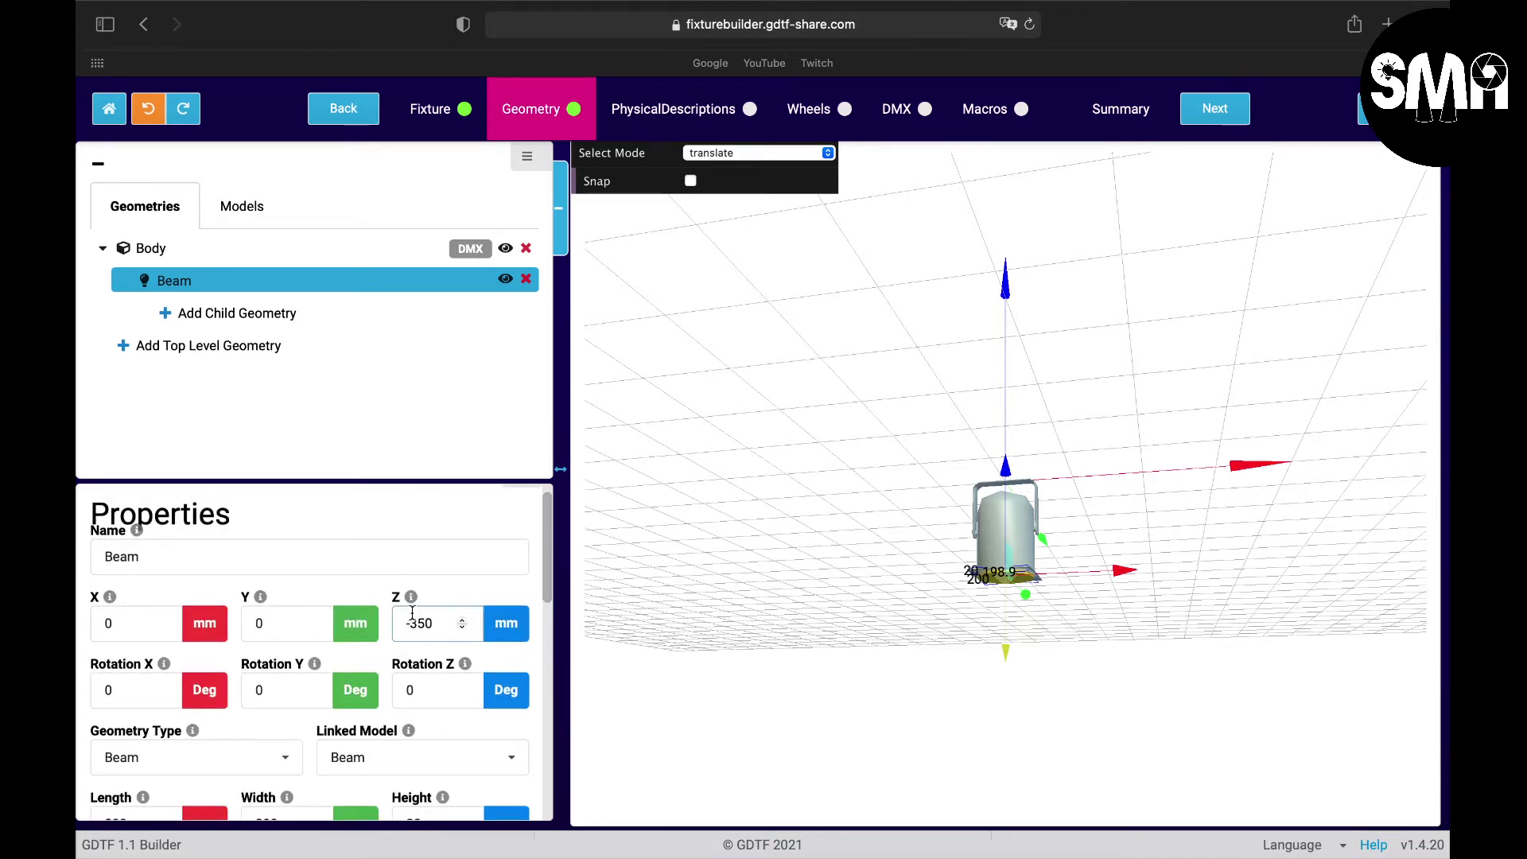
left_click(184, 253)
scroll(546, 703, "down", 2)
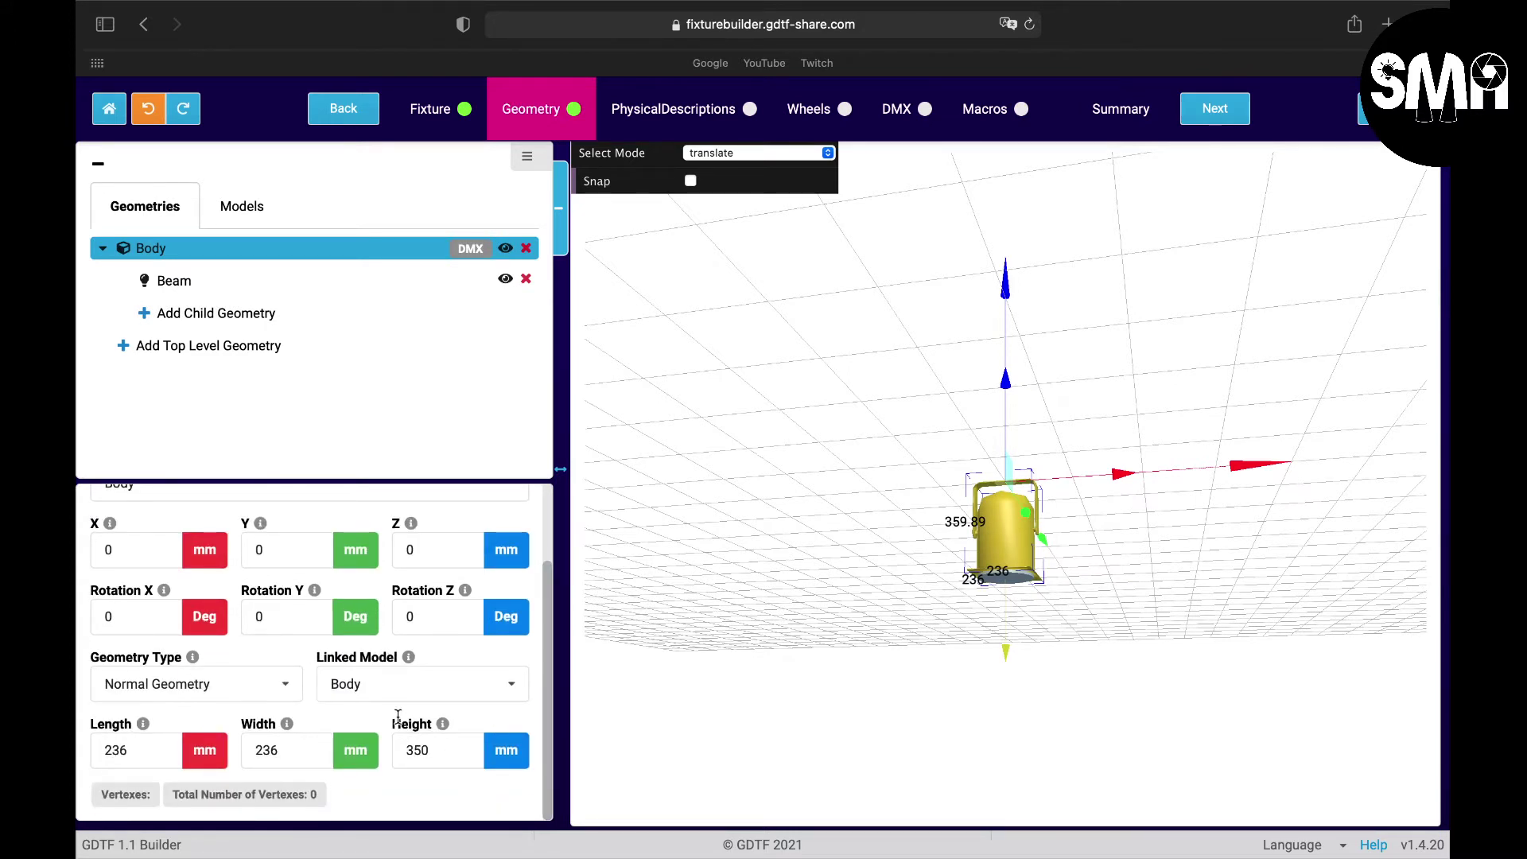
left_click_drag(461, 750, 390, 741)
Step: Review the Beam's properties, keeping its 200 × 200 × 20 mm length, width and height
left_click(190, 285)
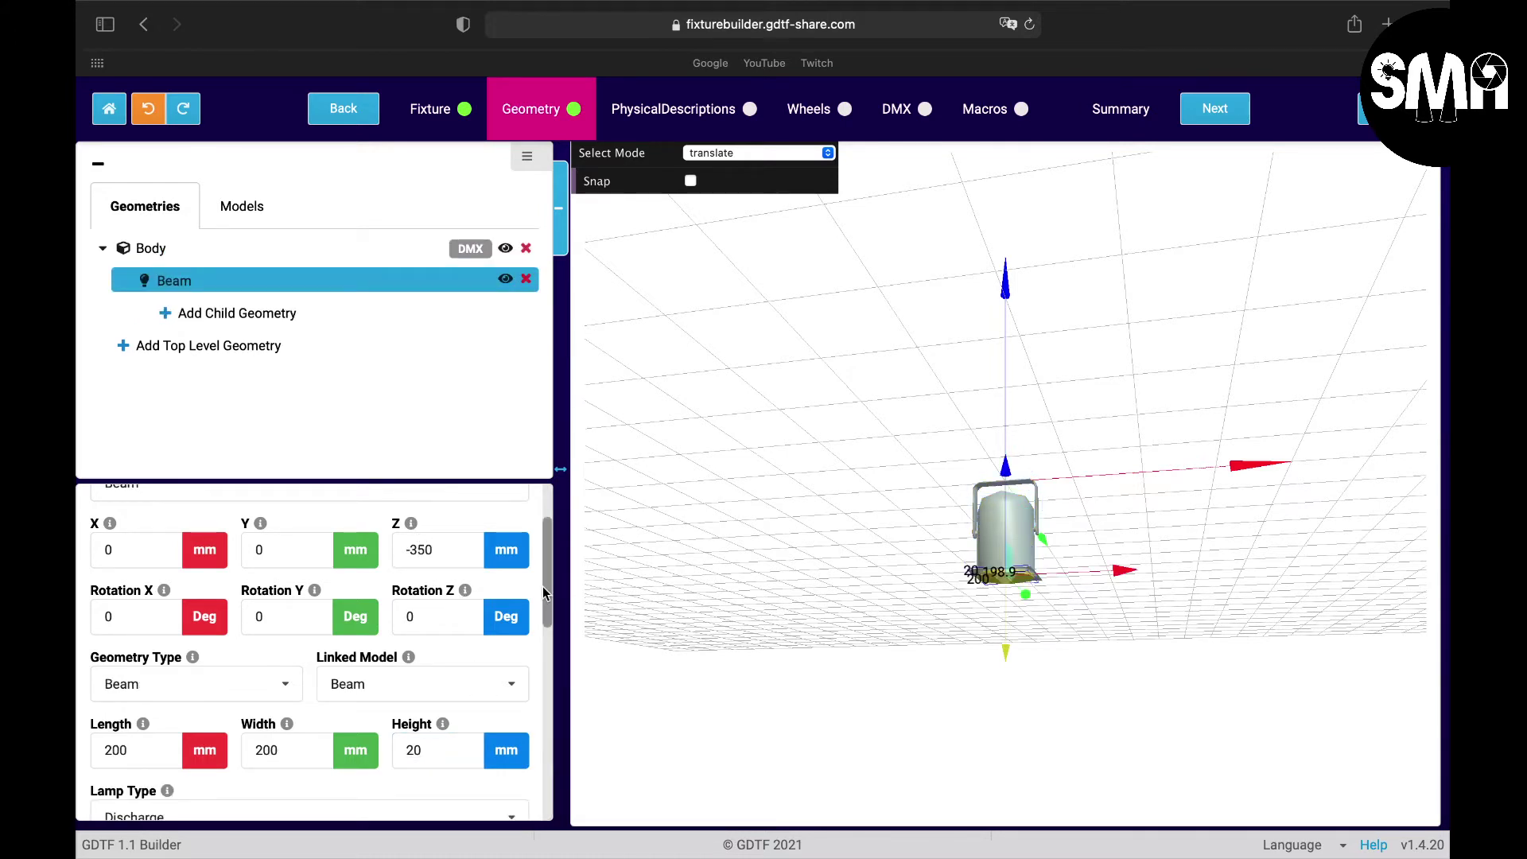
scroll(544, 593, "down", 4)
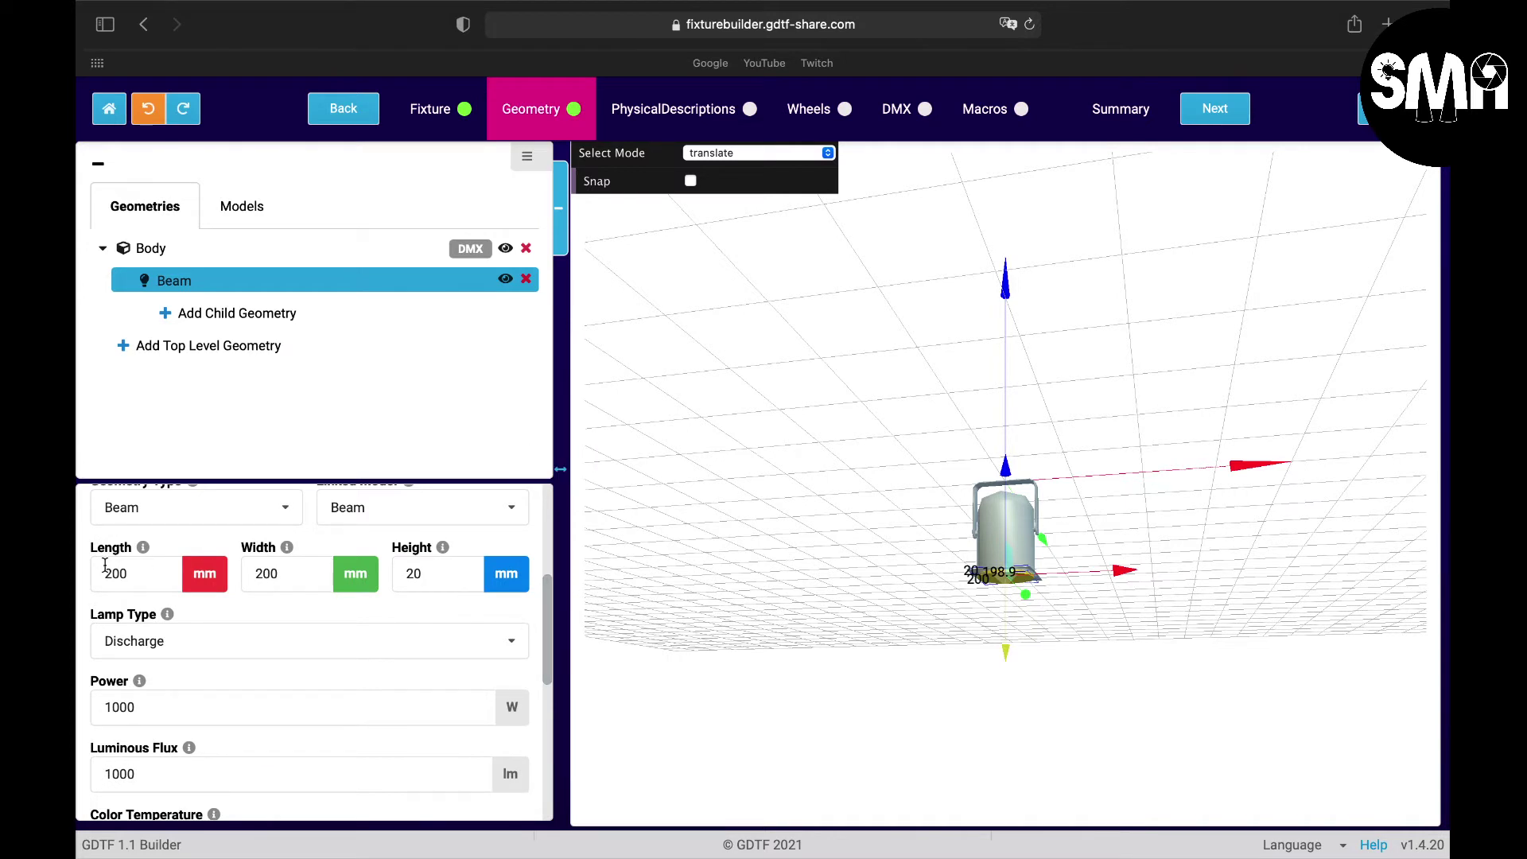
left_click(151, 248)
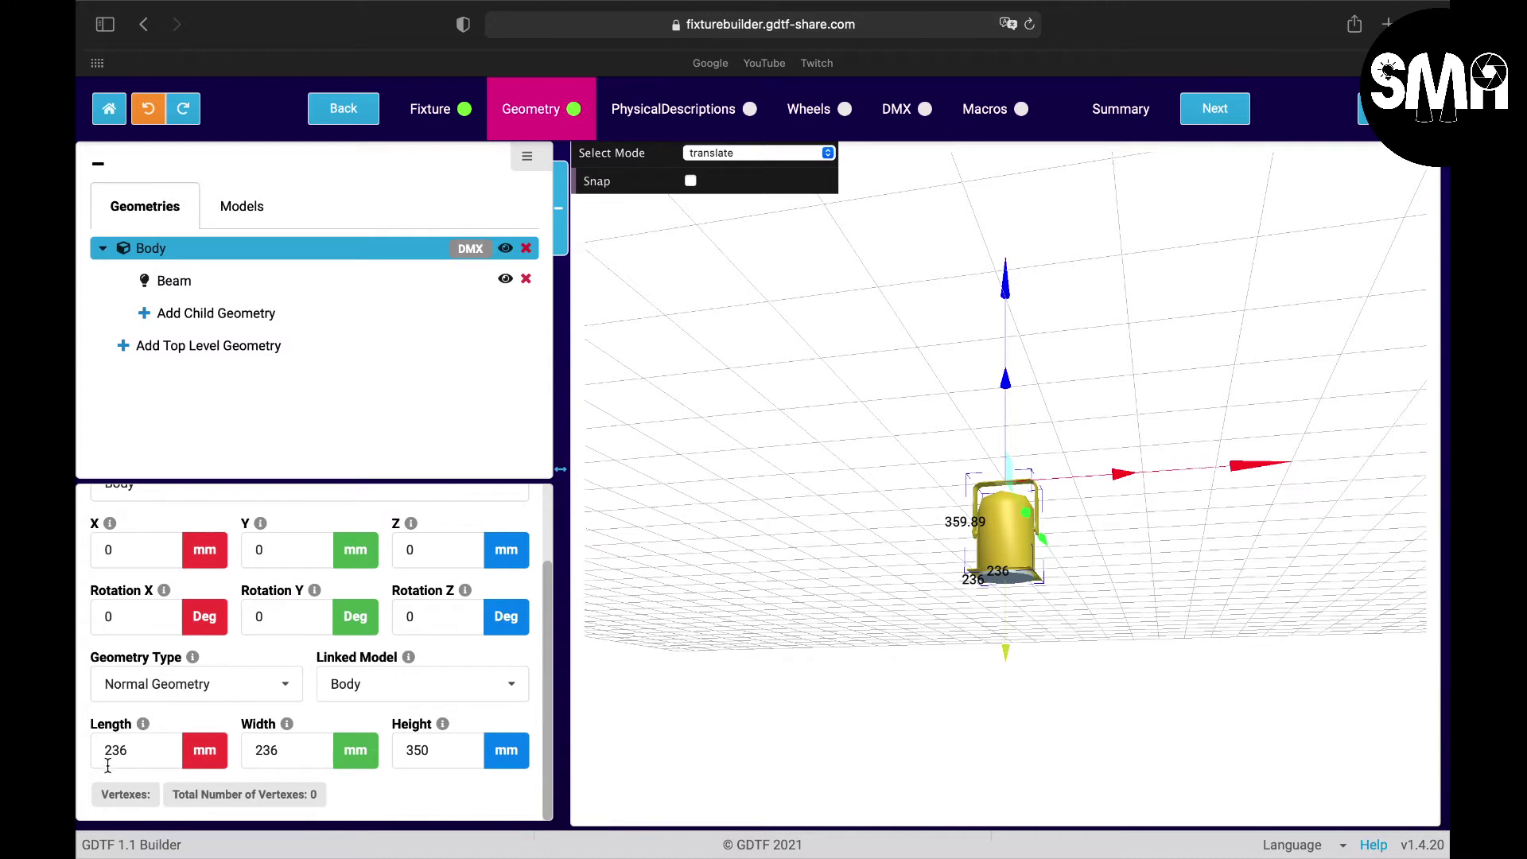
left_click(178, 284)
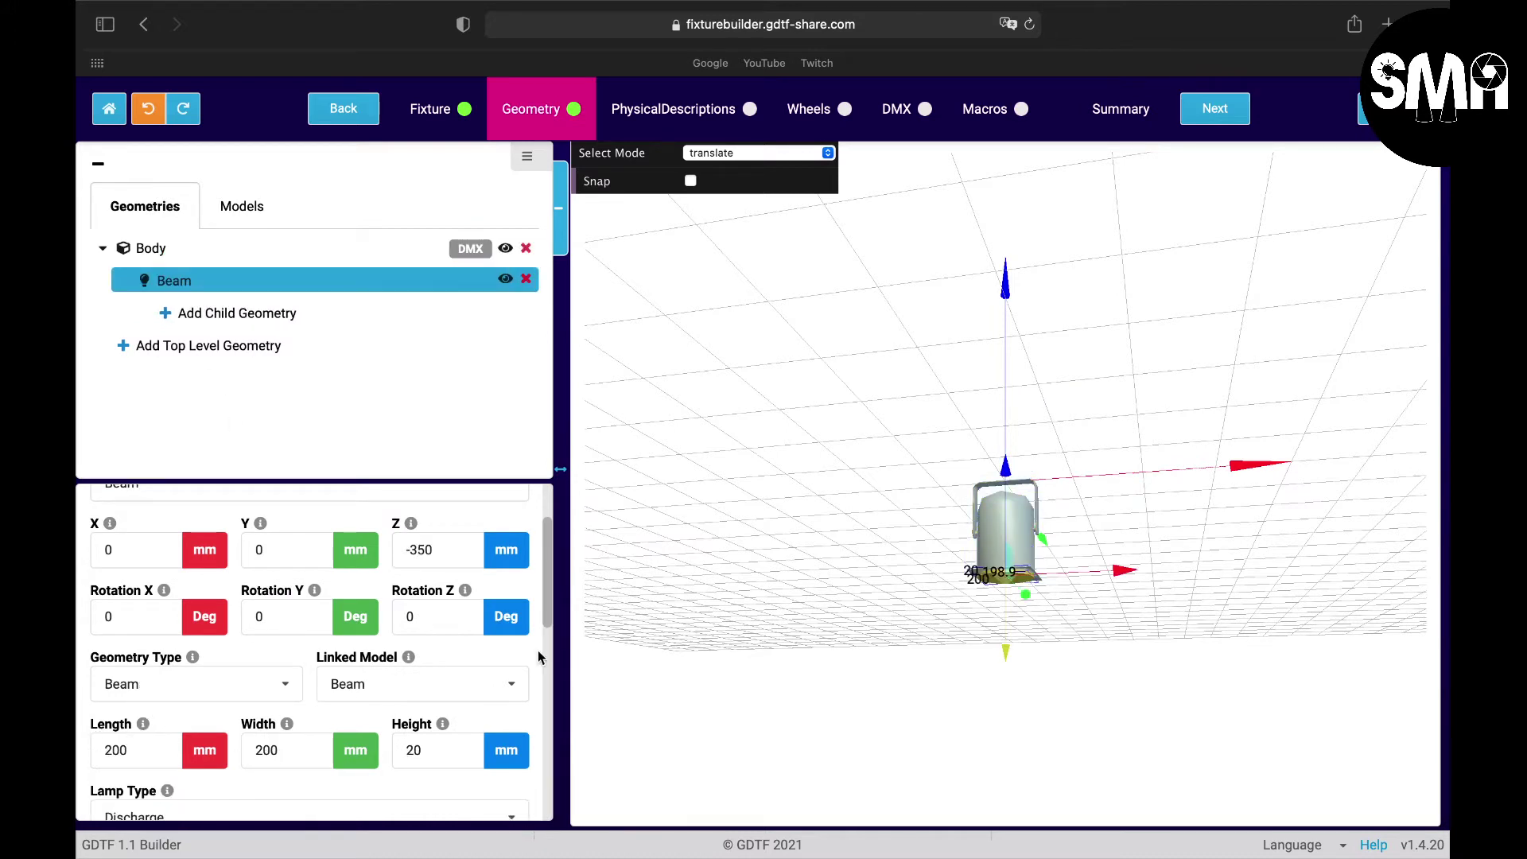
left_click_drag(552, 588, 548, 661)
double_click(114, 519)
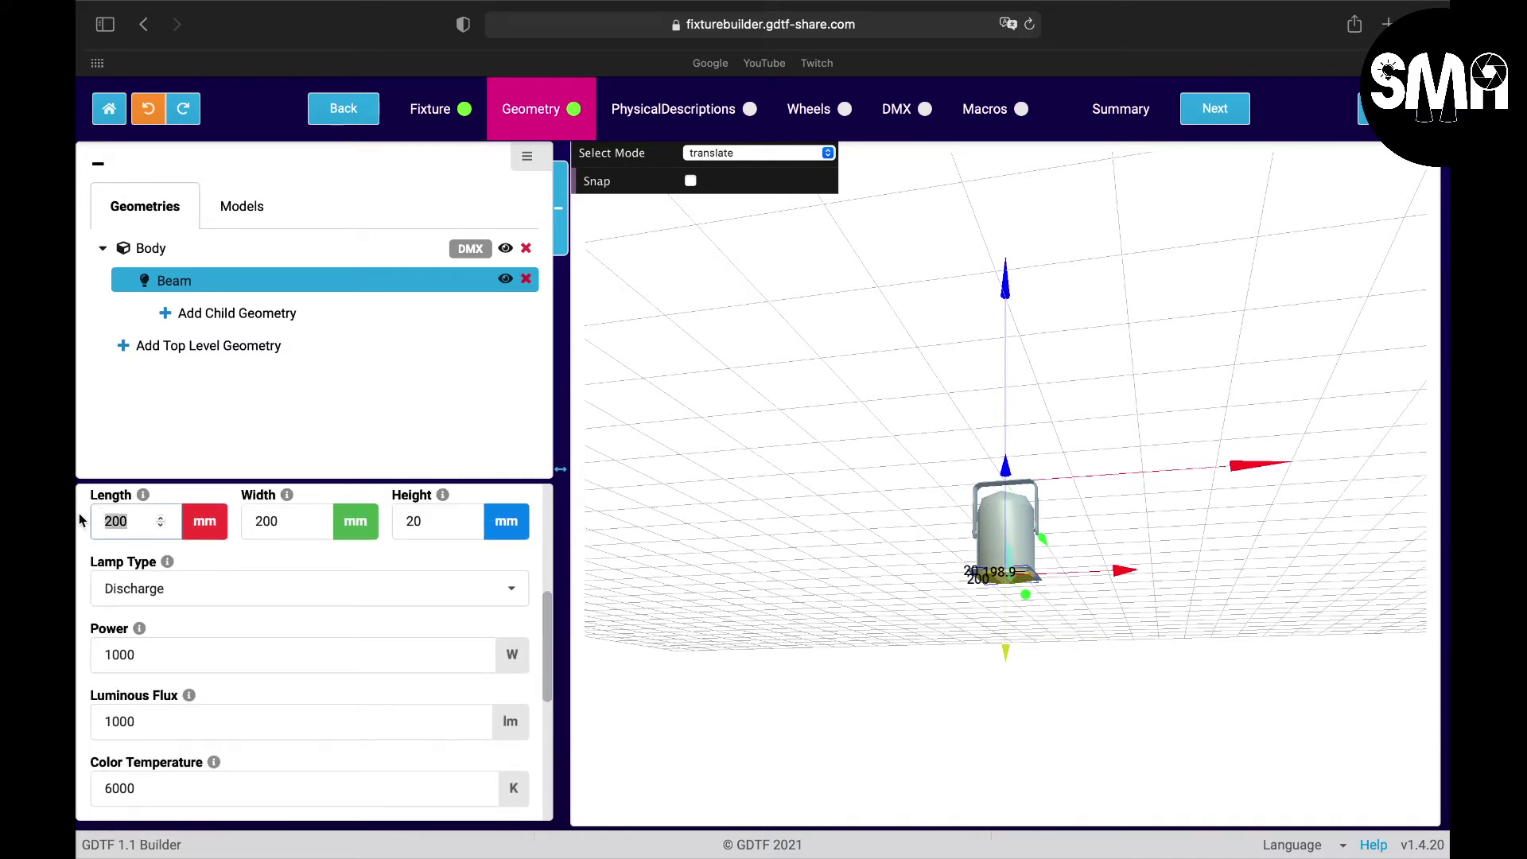
key("Tab")
key("Tab")
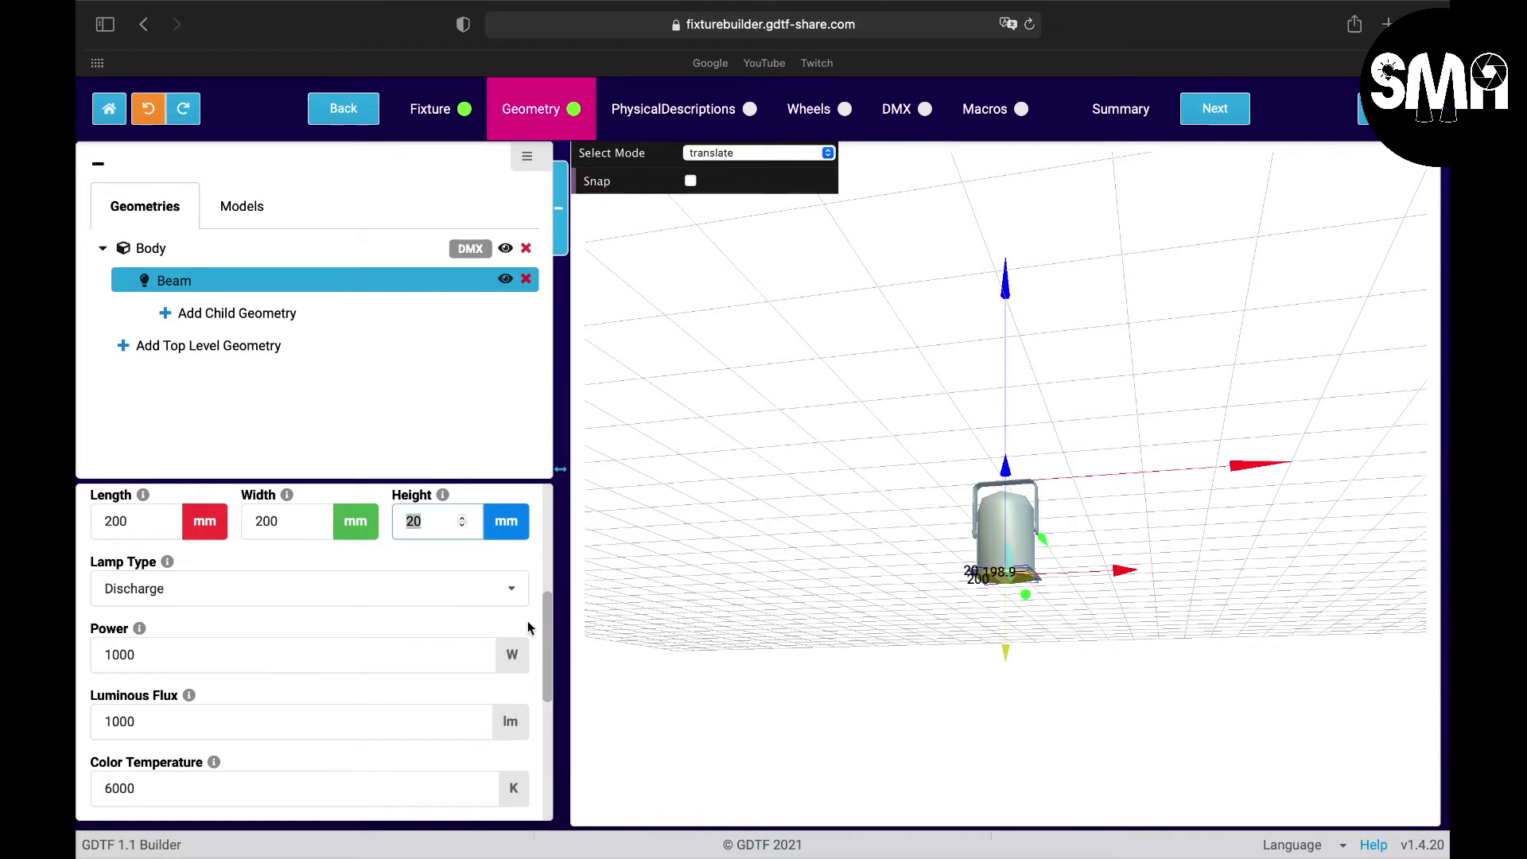
Step: Make the Beam's lamp type LED with a power of 128 W
left_click(507, 591)
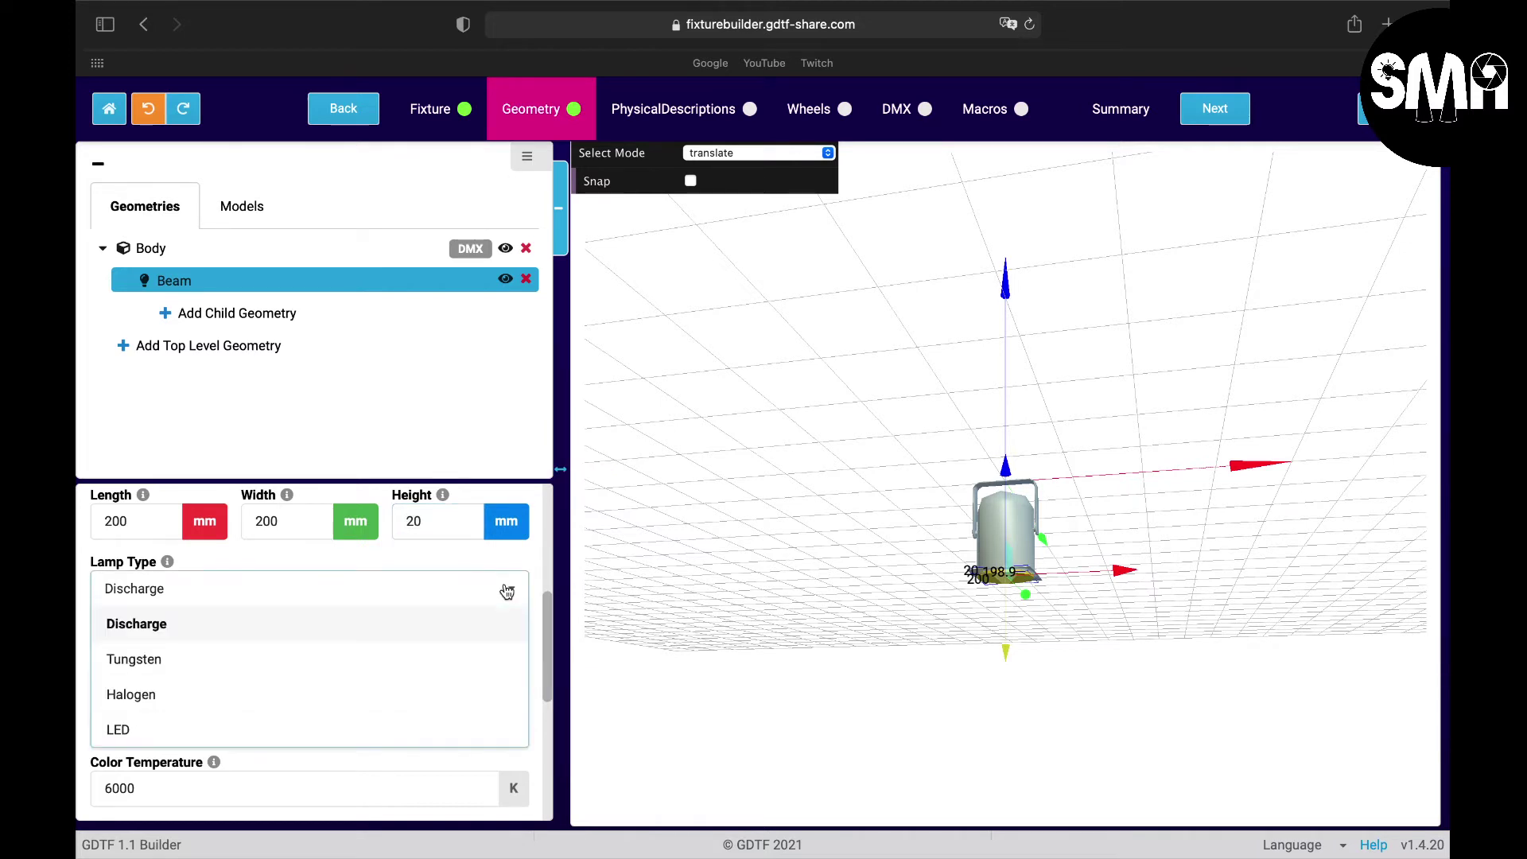
left_click(206, 727)
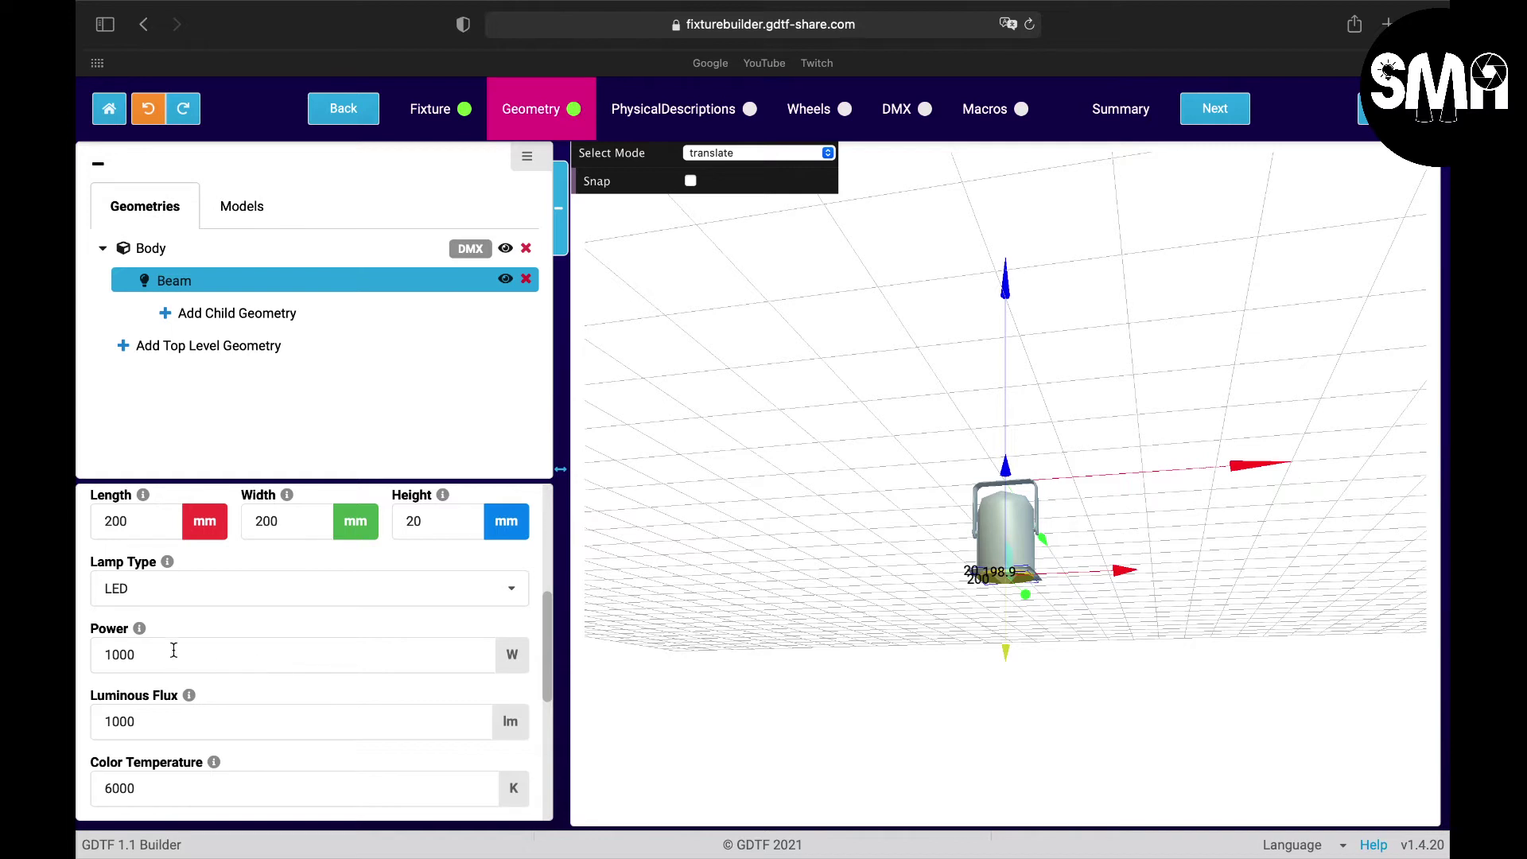
left_click_drag(172, 649, 77, 634)
type("128")
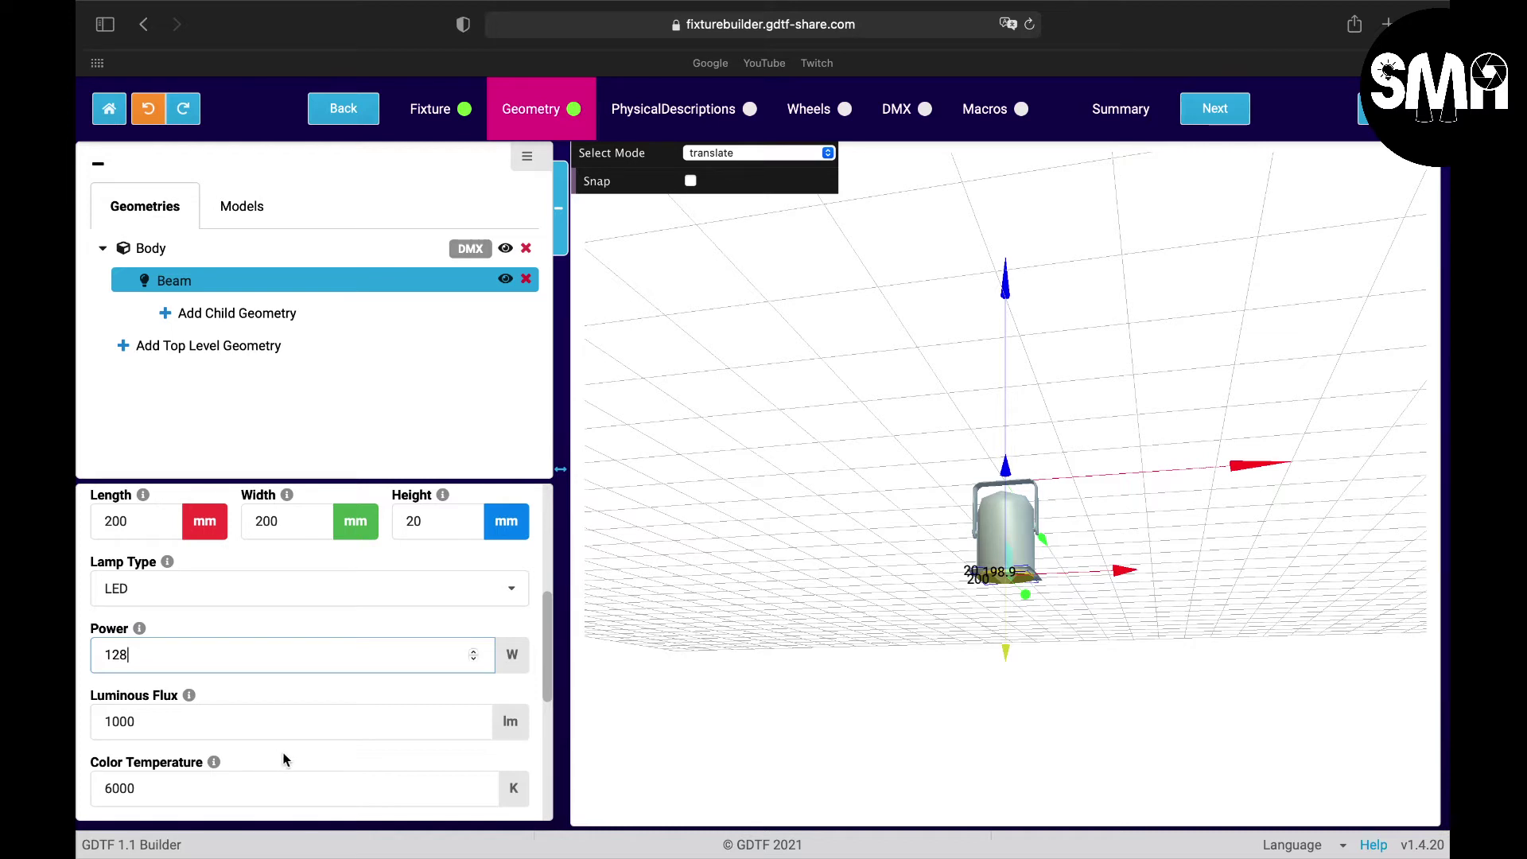
Step: Set the Beam's luminous flux to 1500 lm and colour temperature to 5600 K
scroll(278, 713, "down", 3)
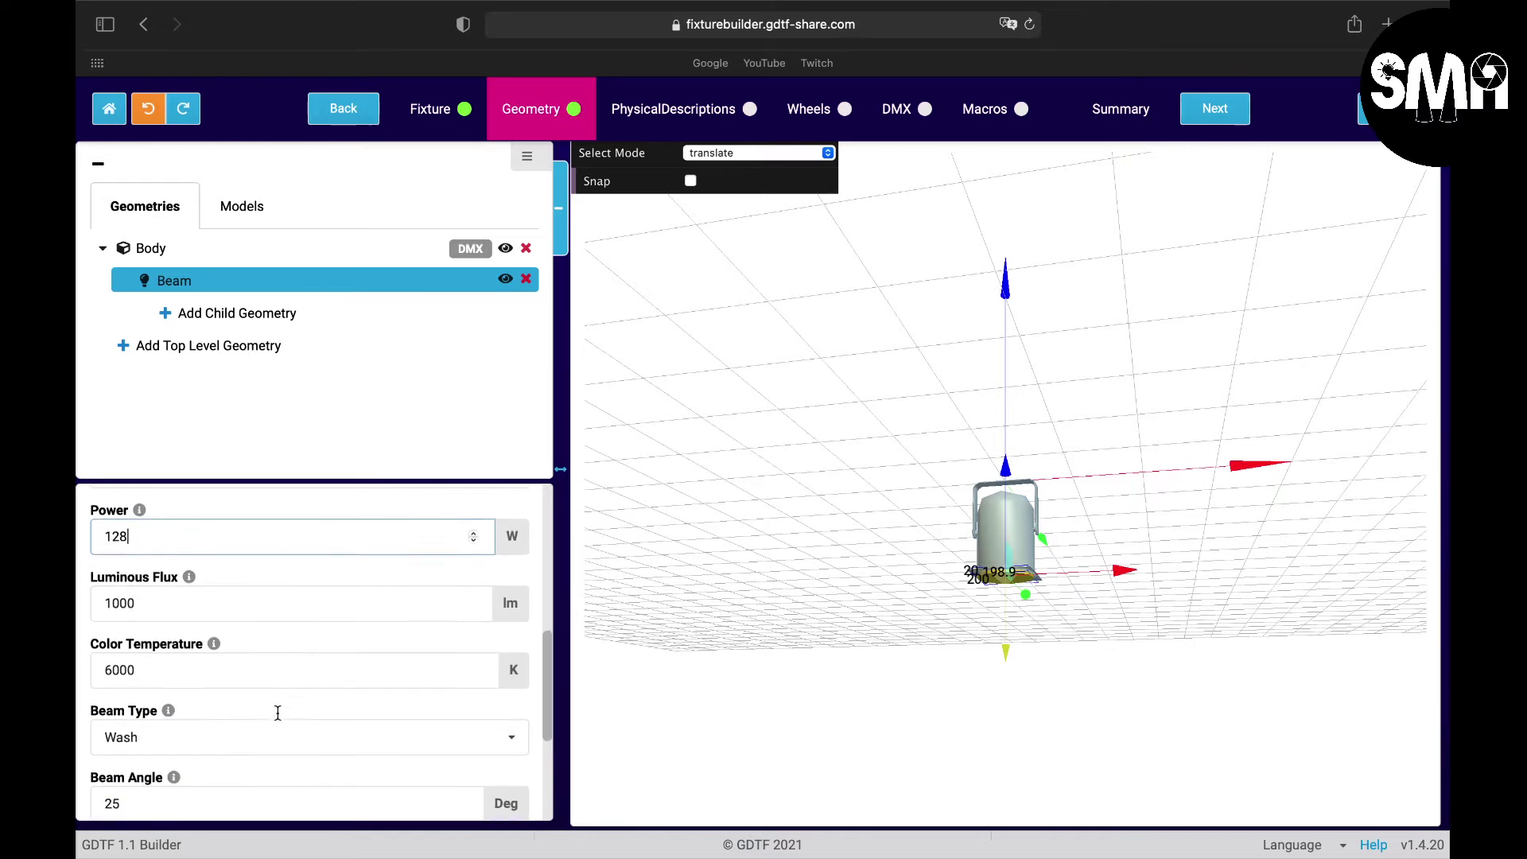
left_click(409, 599)
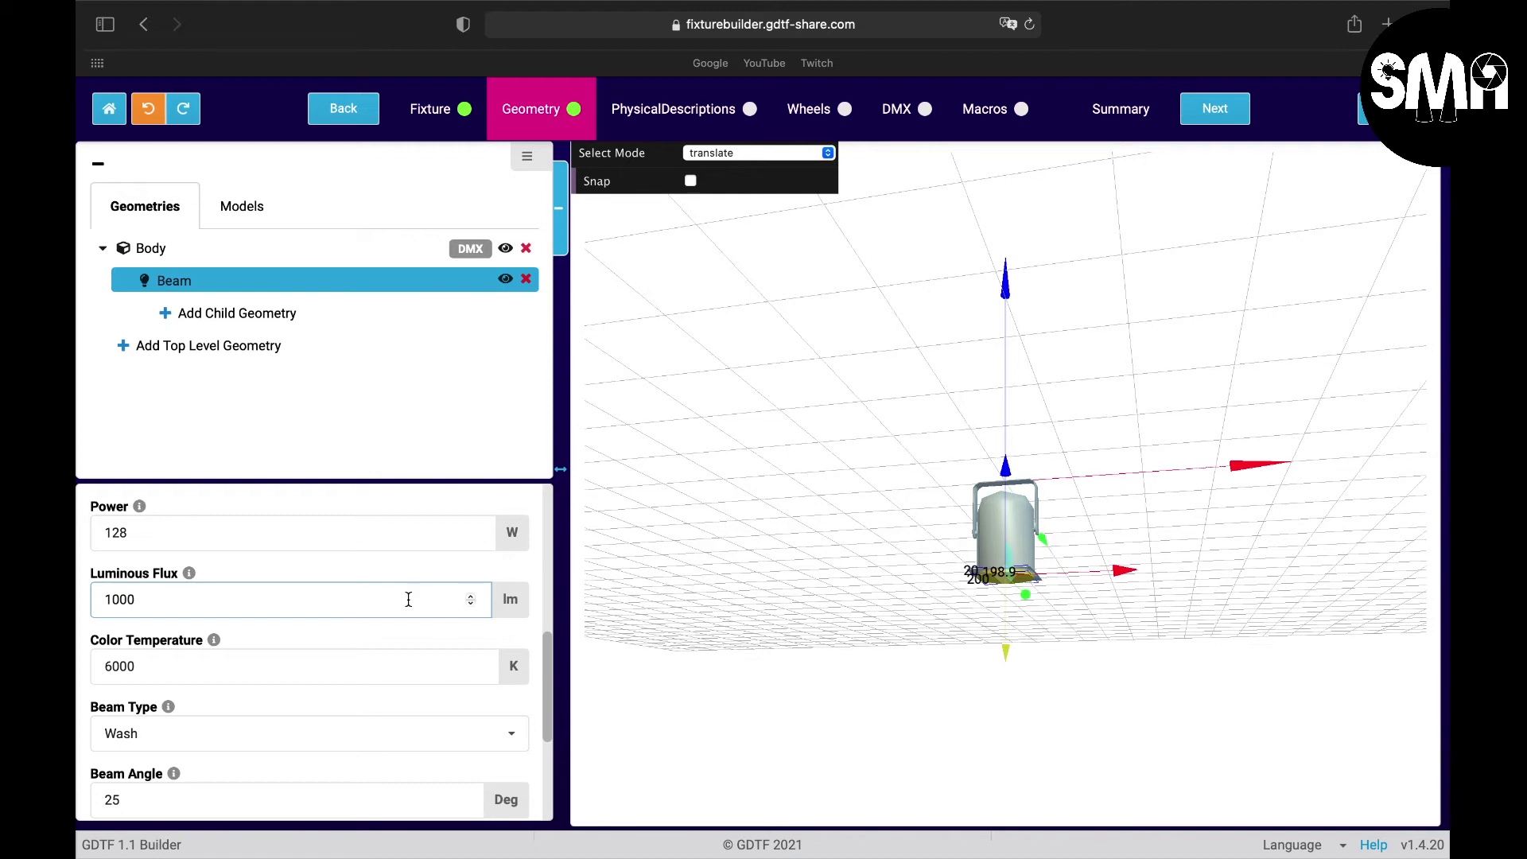
left_click_drag(1030, 525, 1040, 452)
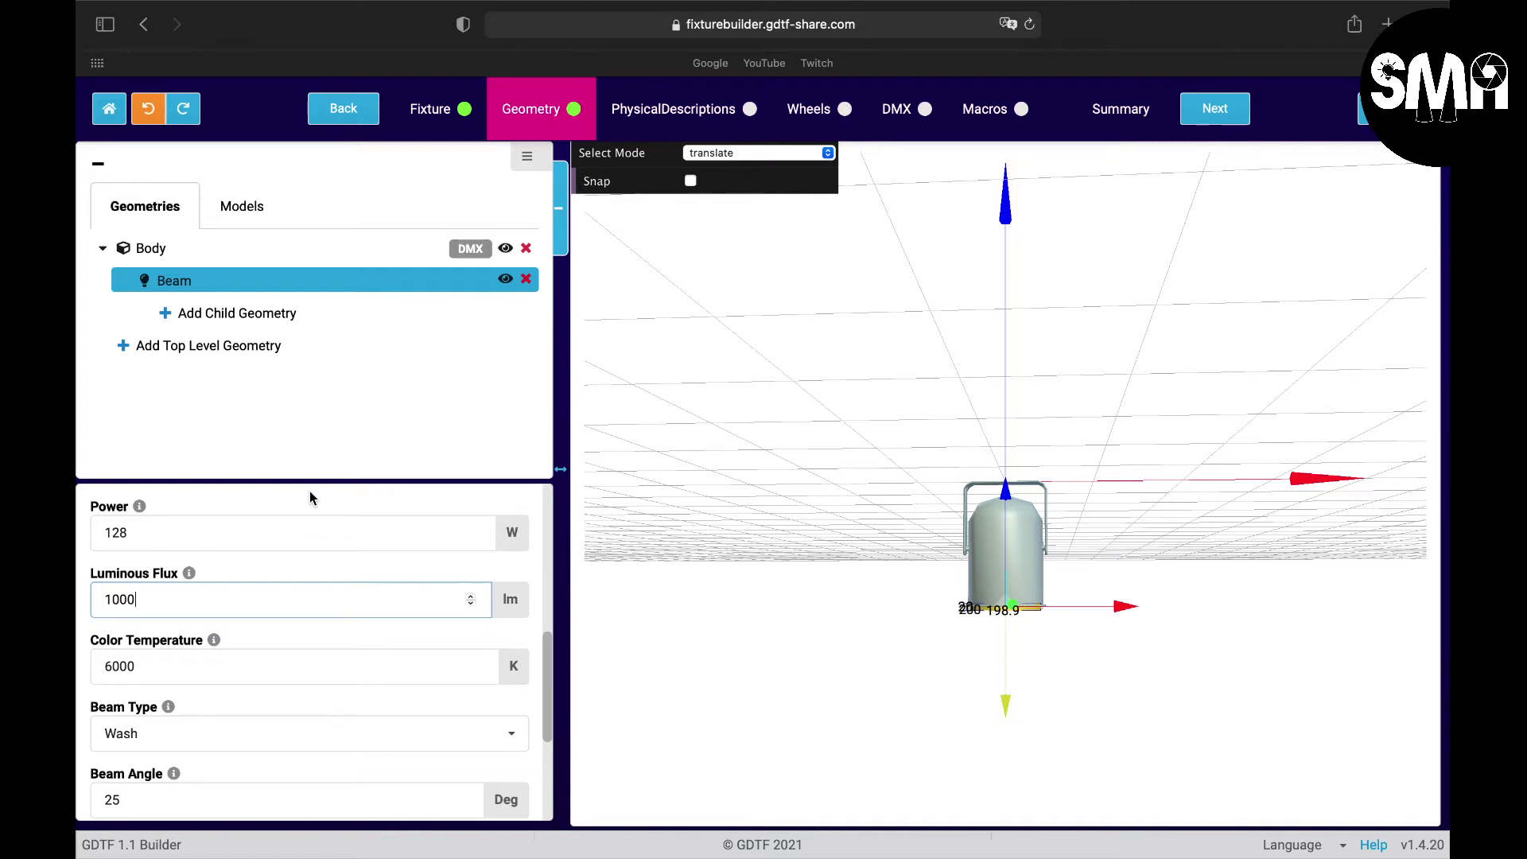
key("BackSpace")
key("BackSpace")
key("BackSpace")
type("500")
left_click(173, 666)
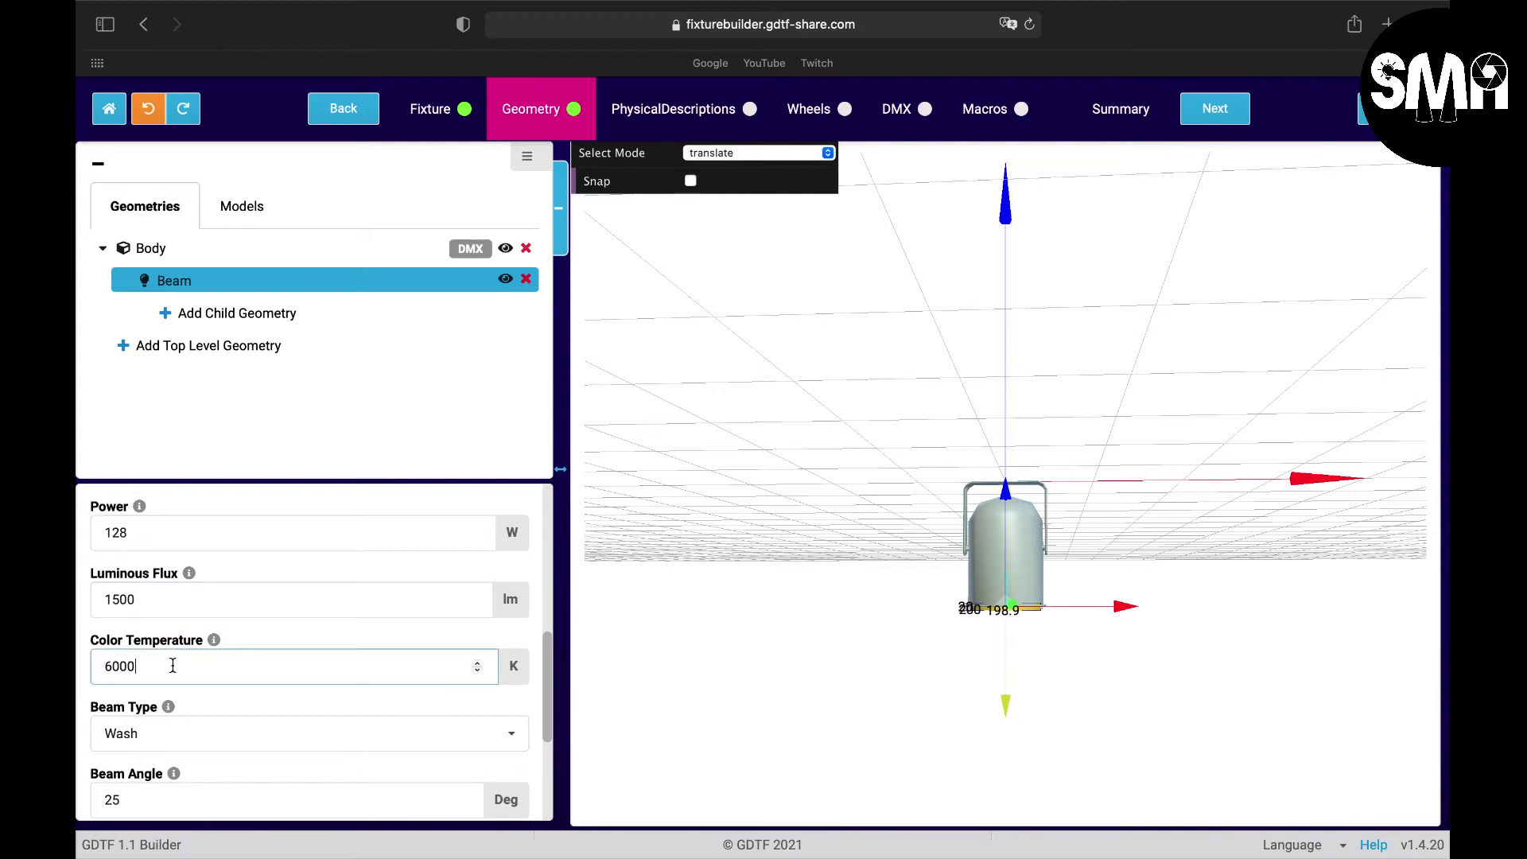
key("BackSpace")
key("BackSpace")
key("BackSpace")
key("BackSpace")
type("5600")
Step: Set the Beam geometry's beam type to Spot, leaving 25° beam and field angles
scroll(178, 675, "down", 2)
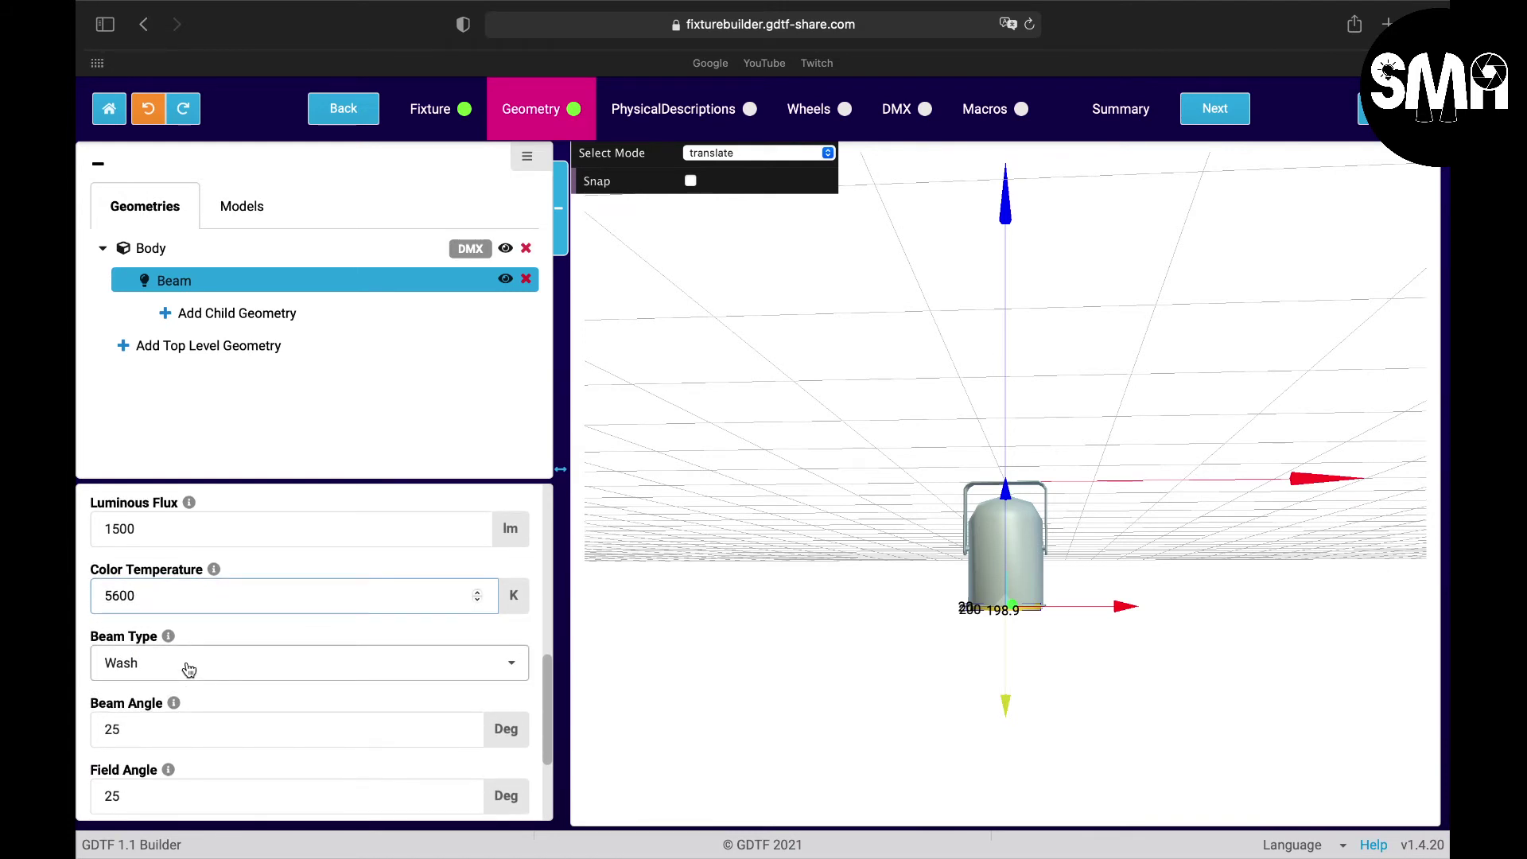
left_click(188, 669)
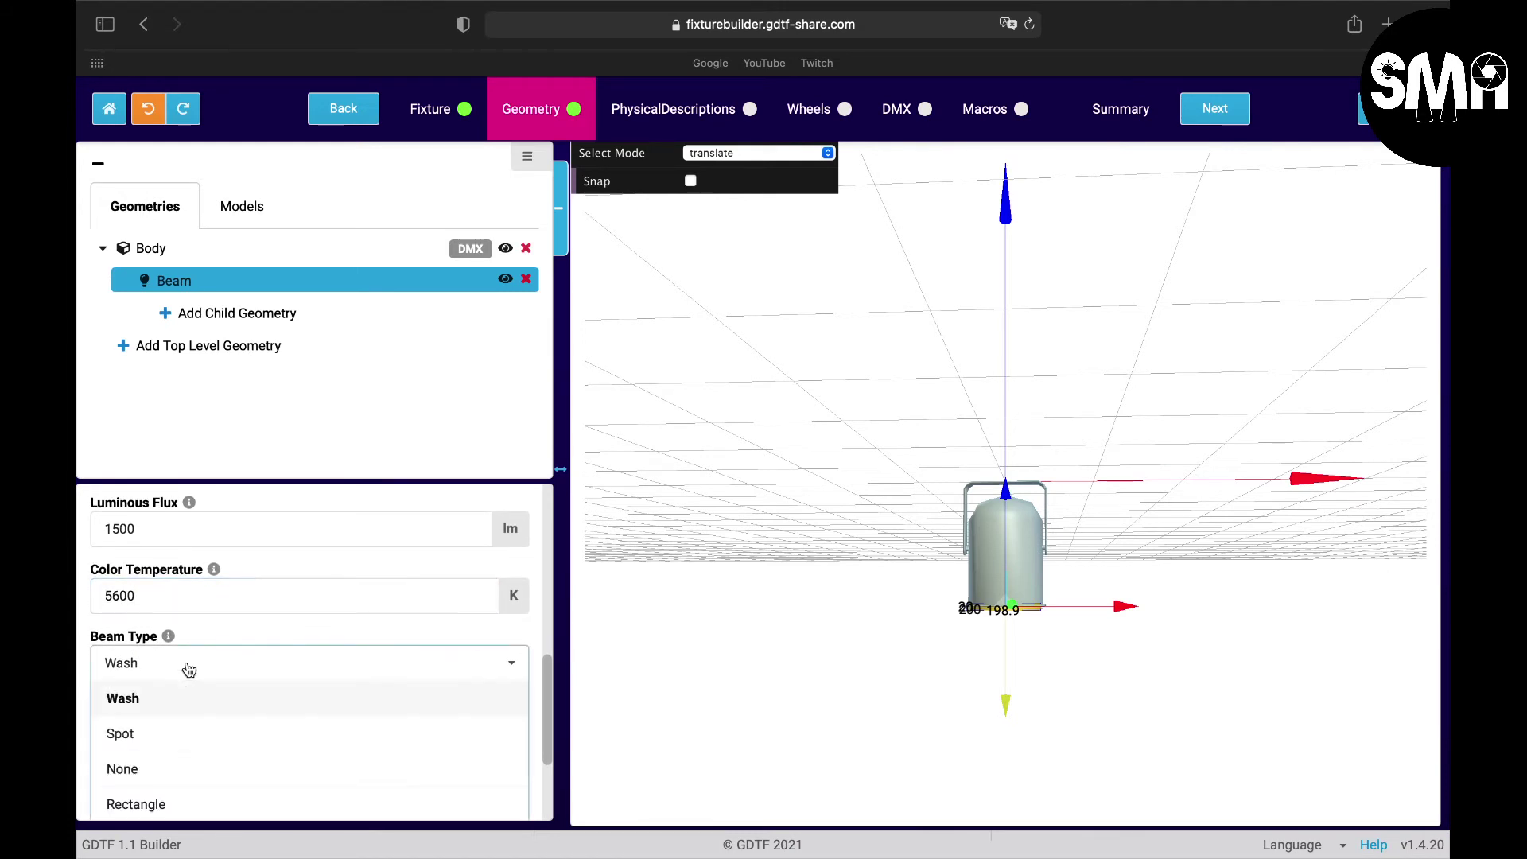
left_click(180, 735)
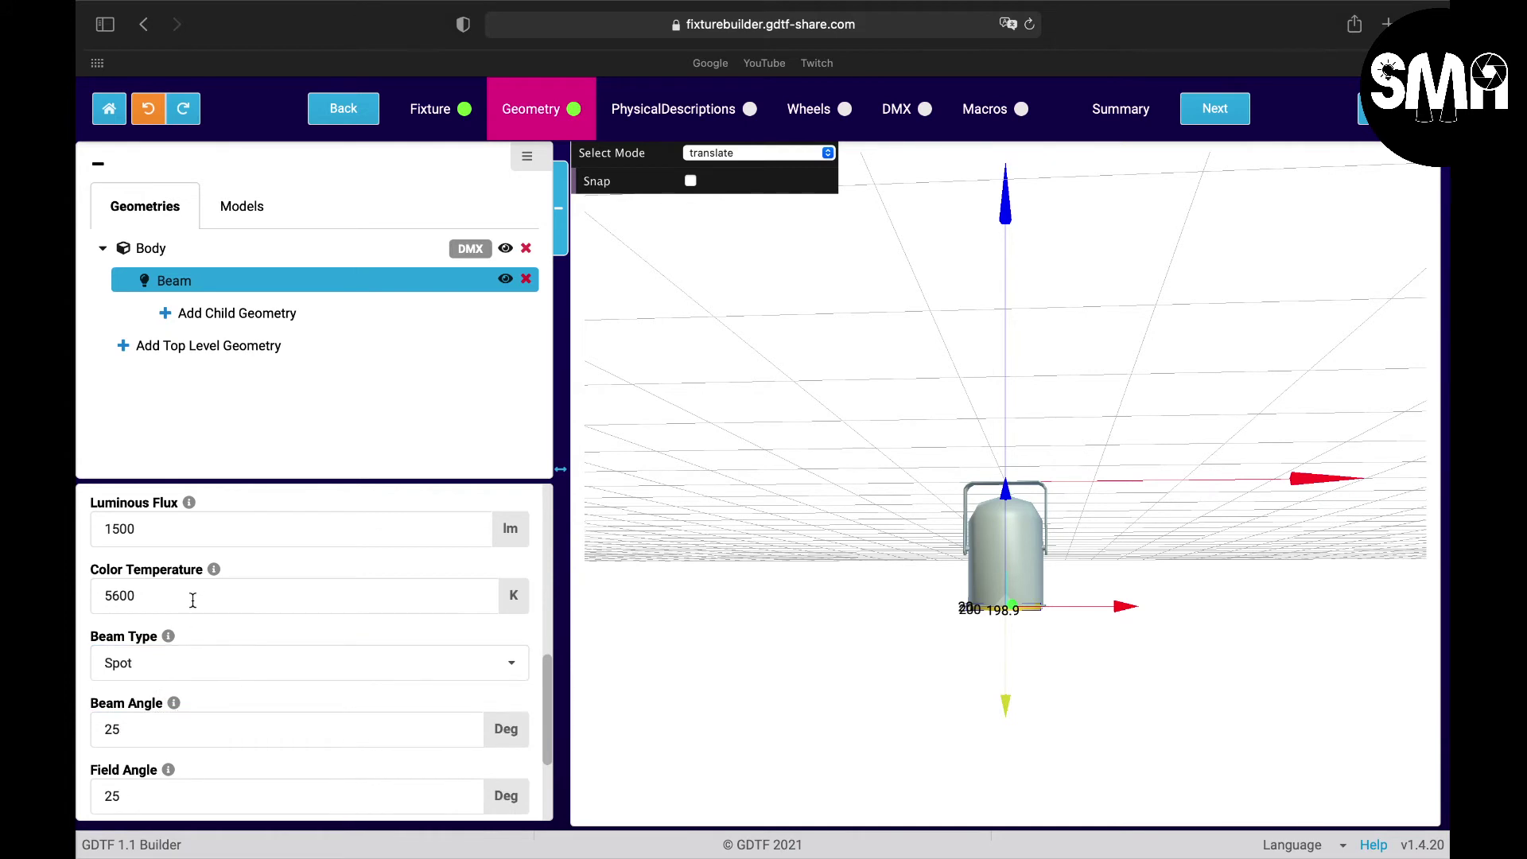
scroll(193, 600, "down", 2)
left_click(260, 618)
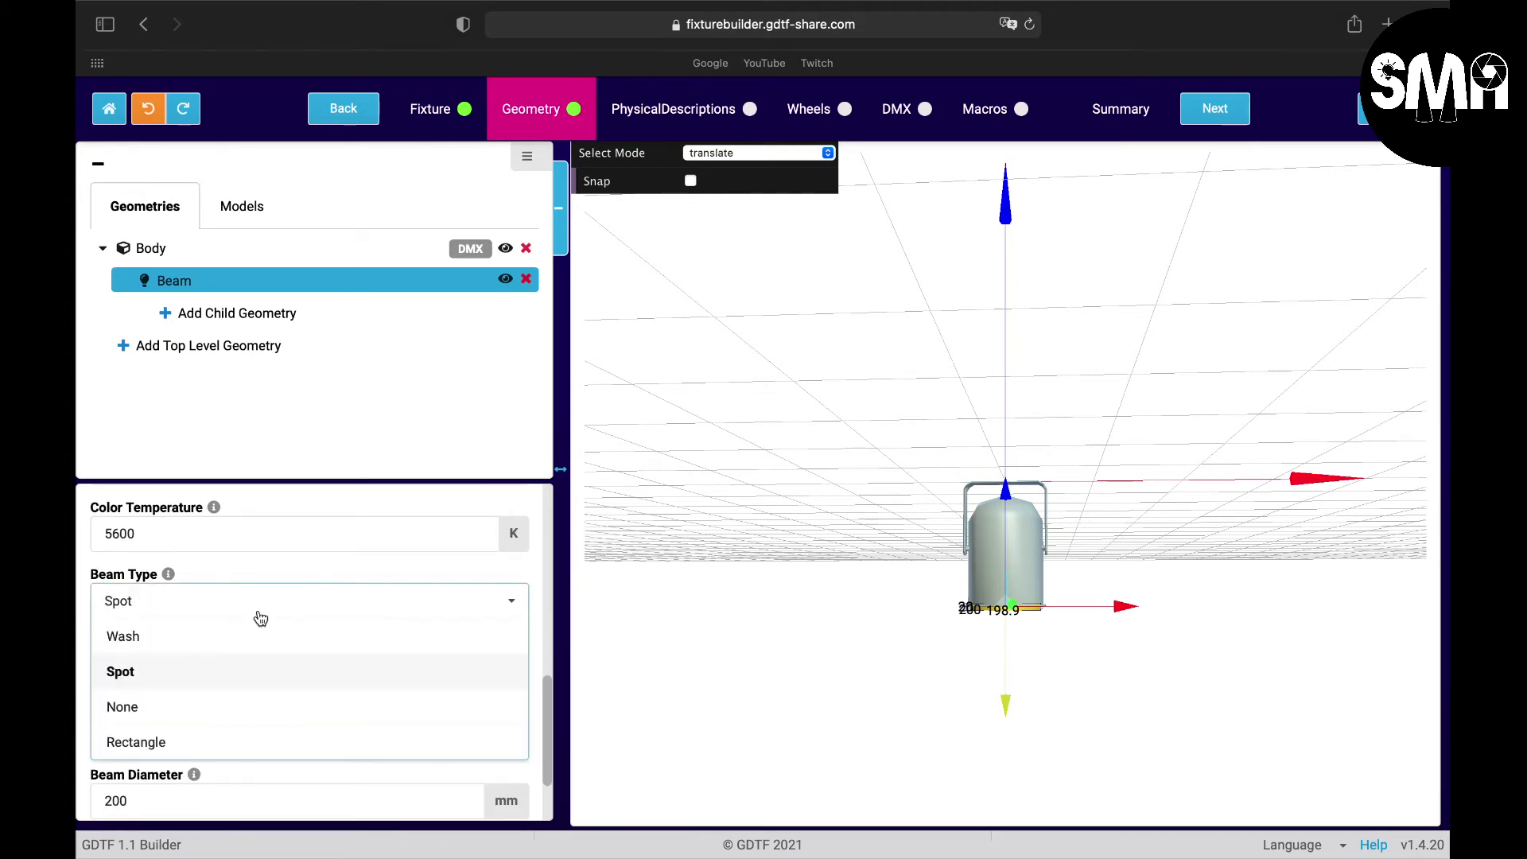
left_click(161, 678)
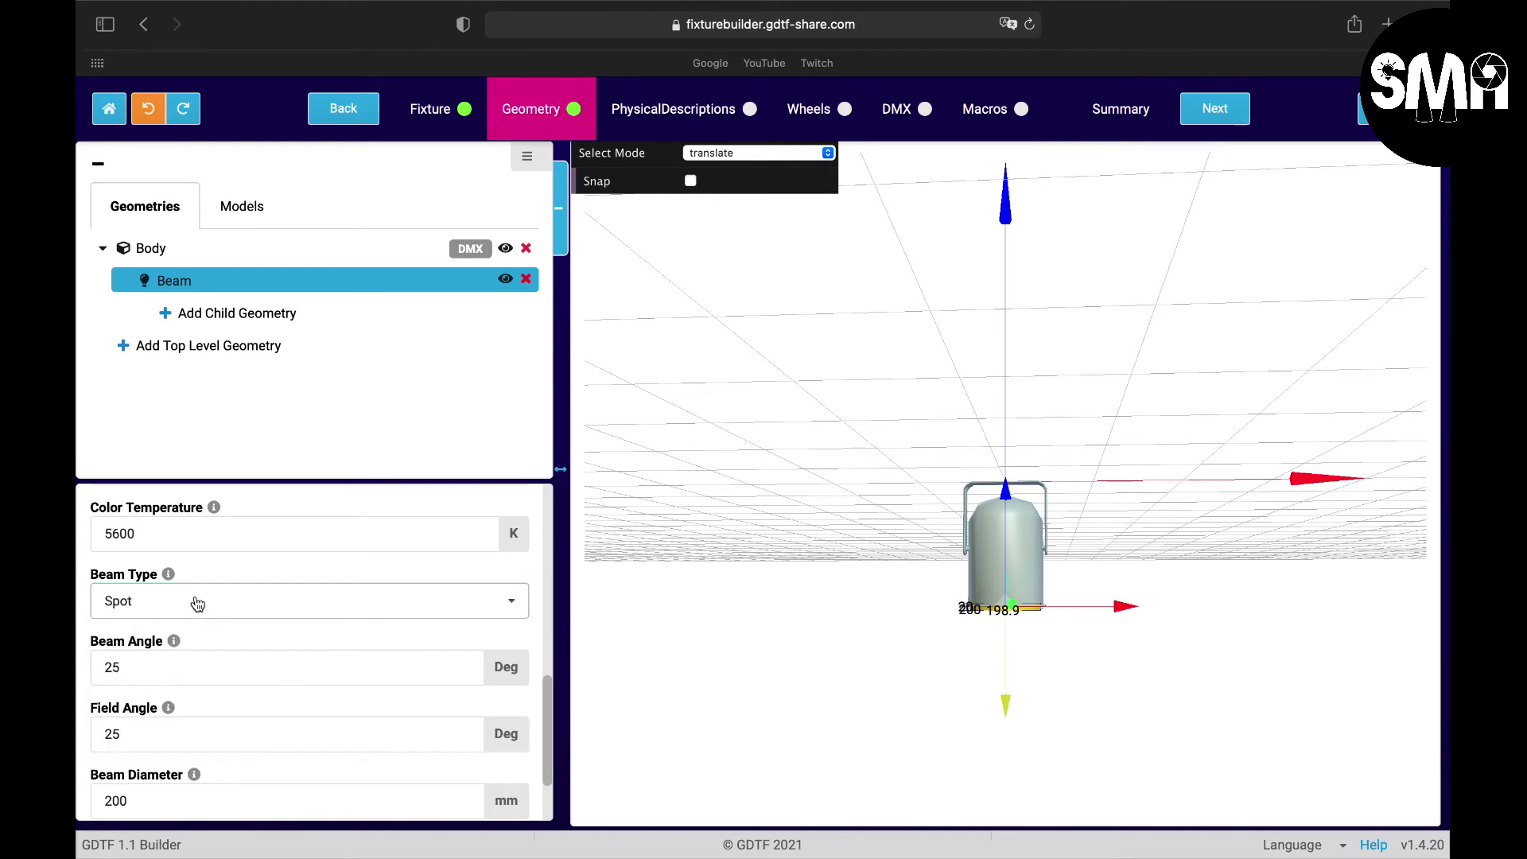
scroll(197, 603, "down", 3)
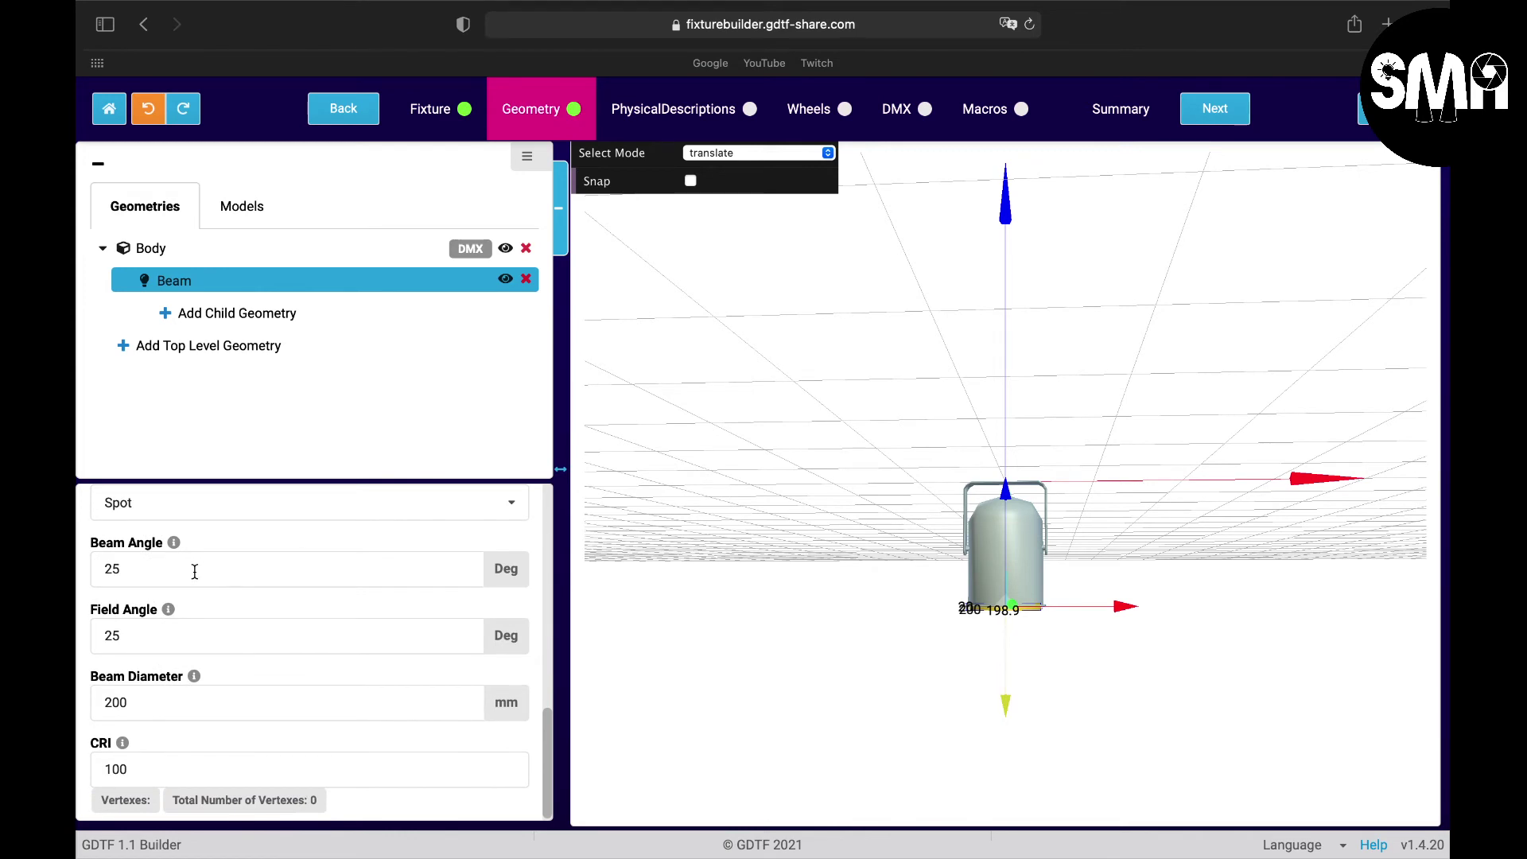
Step: Change the beam angle from 25° to 8° and the field angle to 40°, keeping the 200 mm diameter
left_click(195, 572)
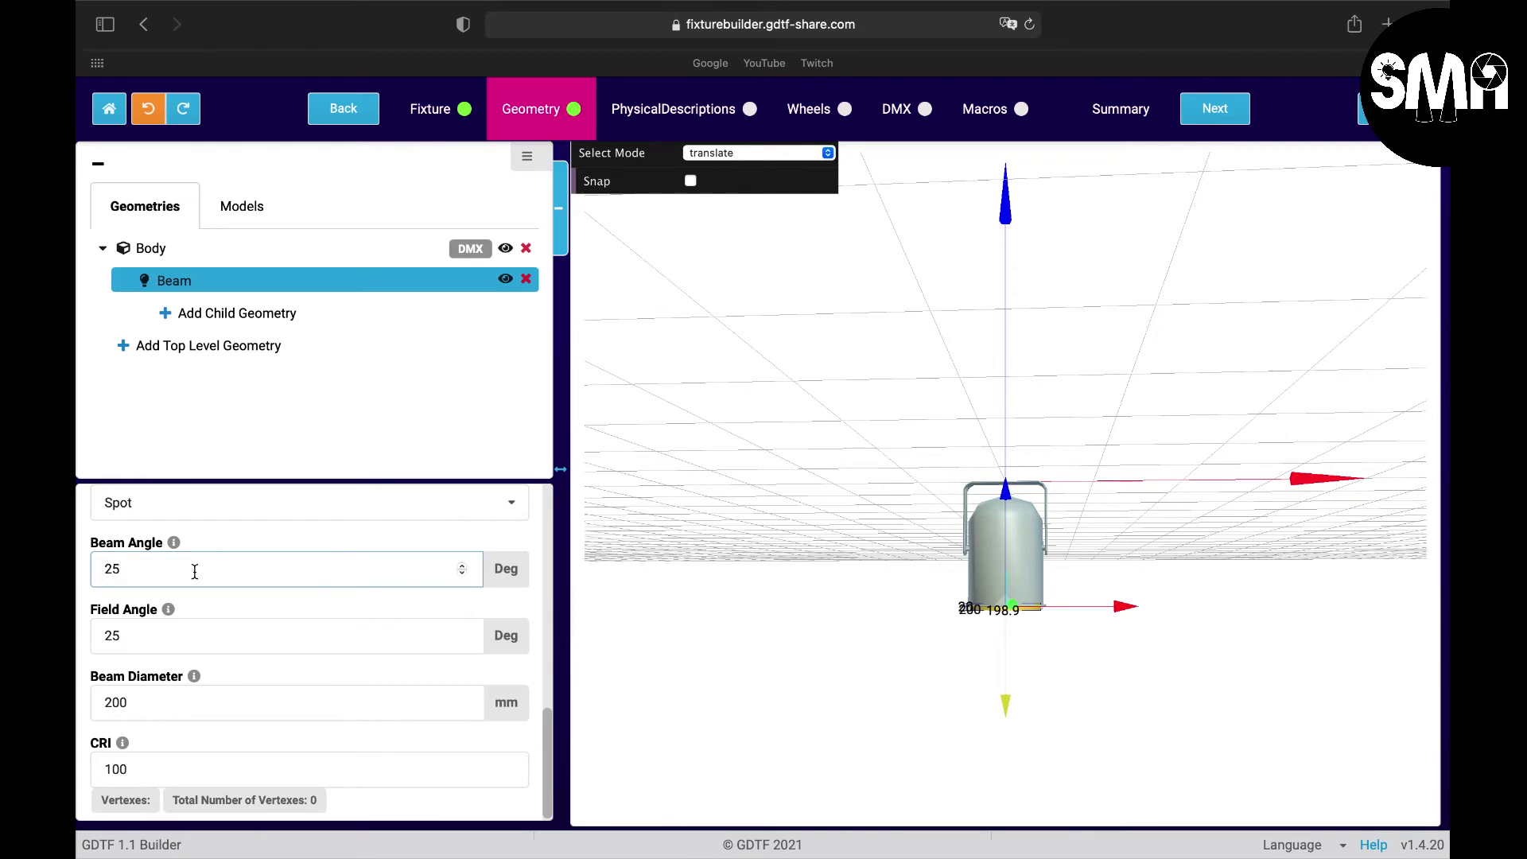
key("BackSpace")
key("BackSpace")
type("8")
mouse_move(173, 545)
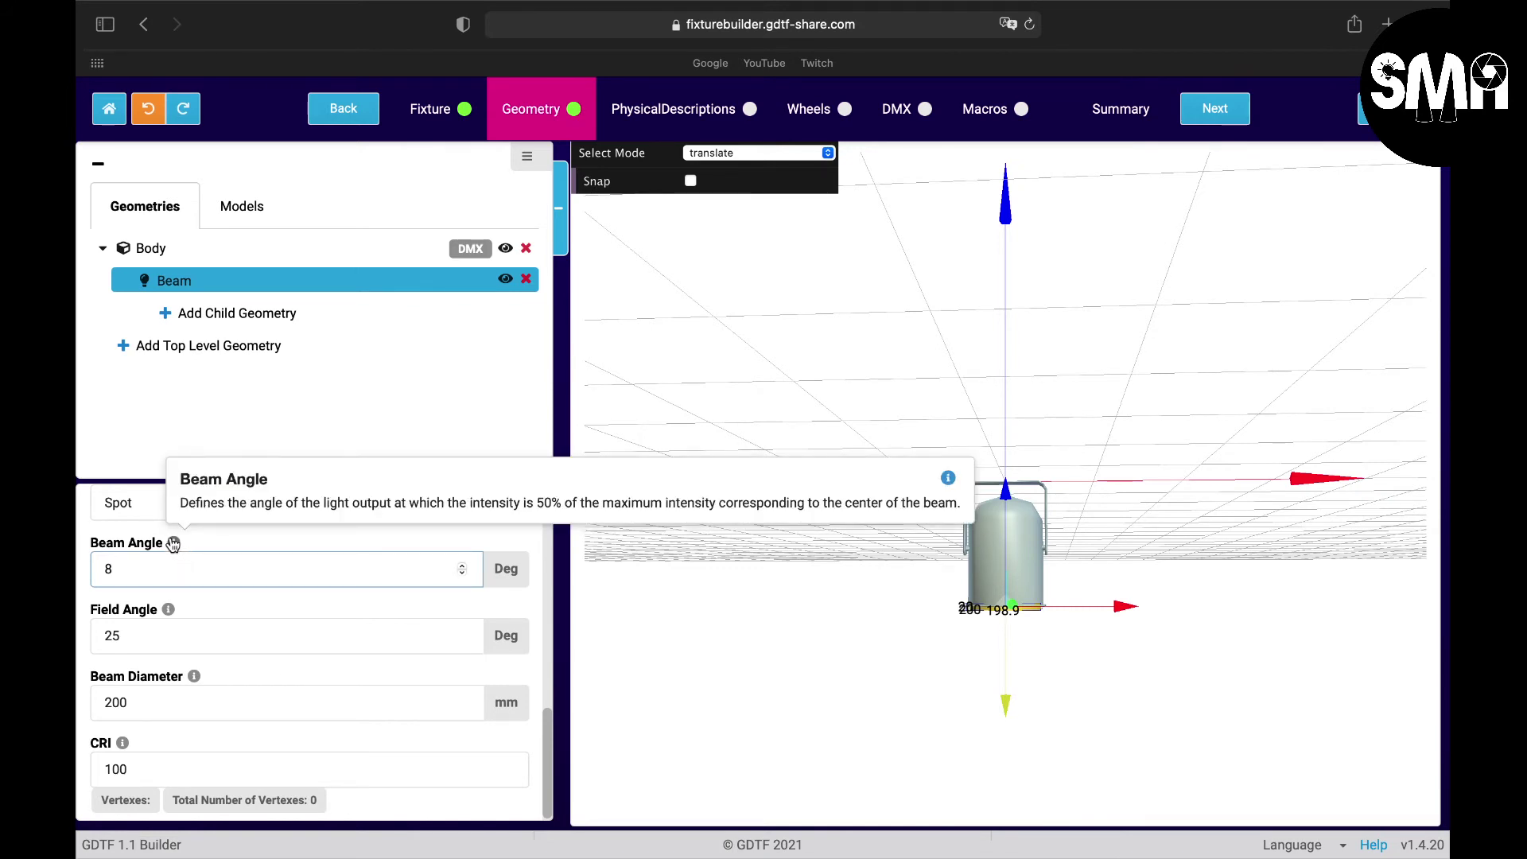
left_click(155, 636)
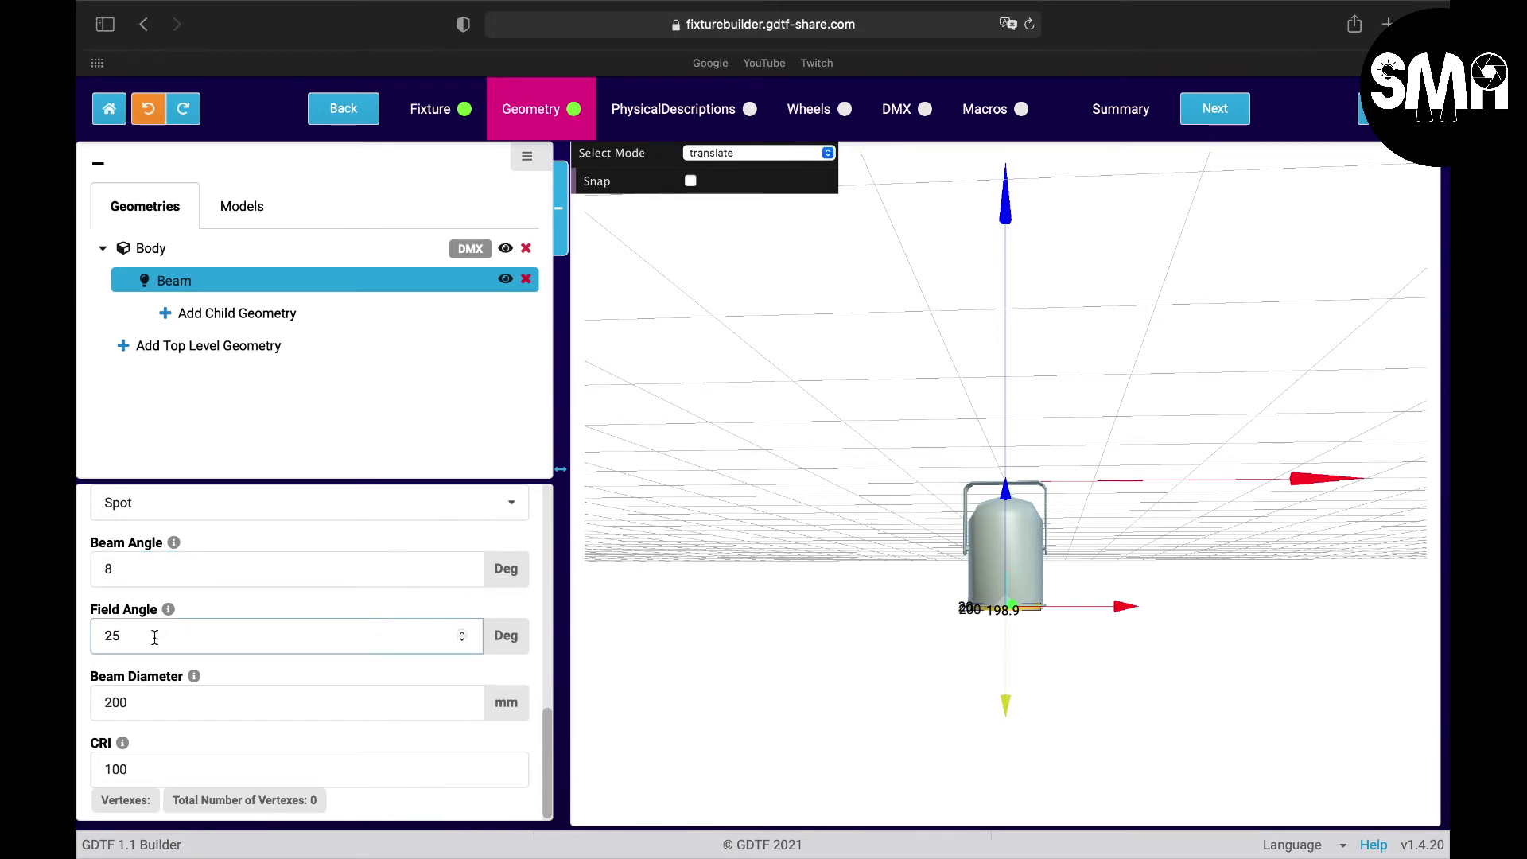
key("BackSpace")
key("BackSpace")
scroll(169, 702, "down", 1)
left_click(159, 697)
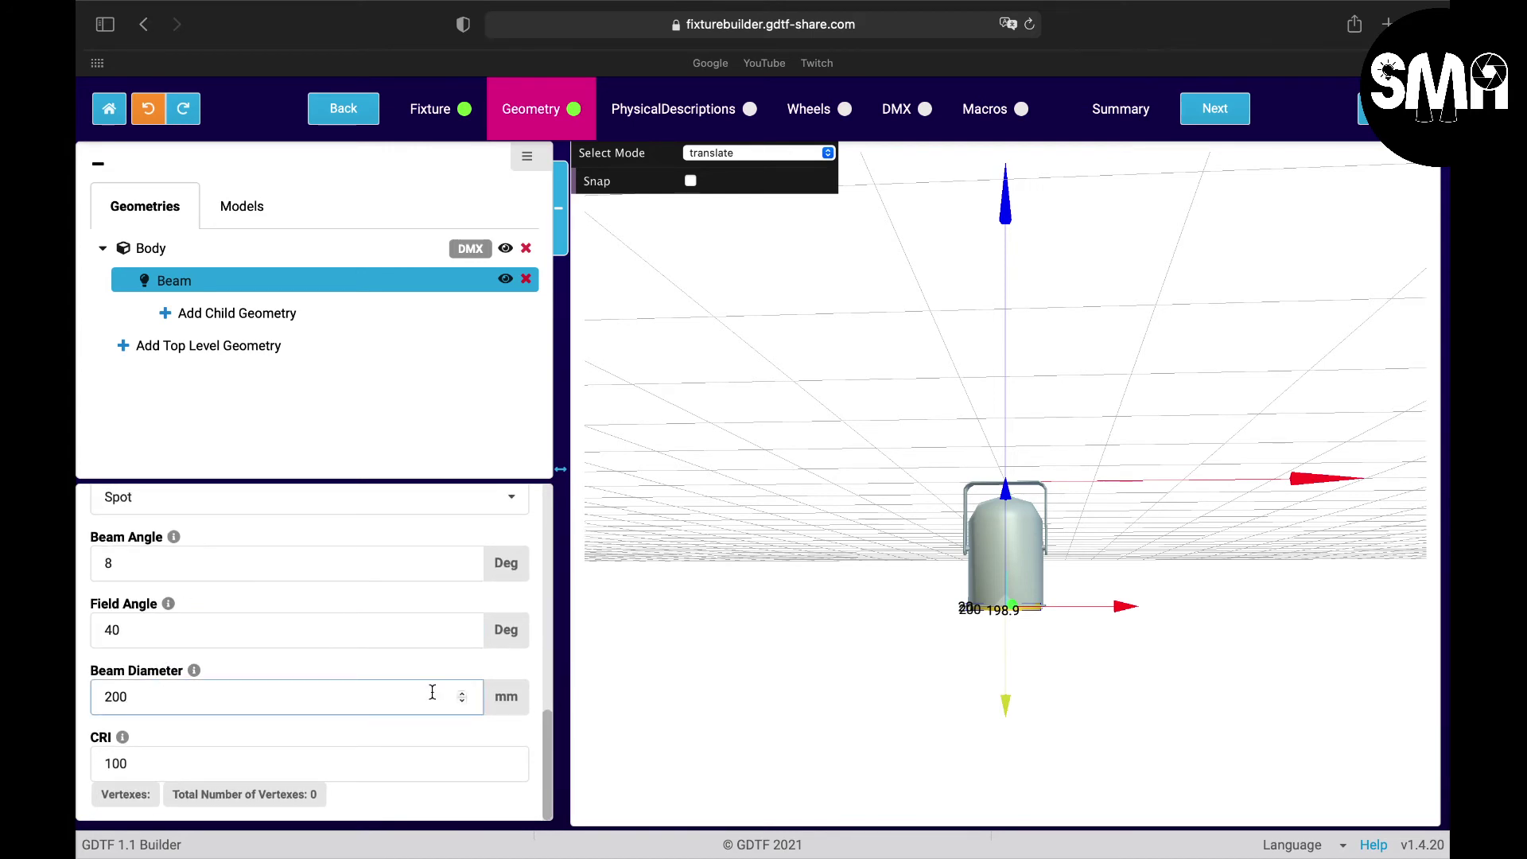
Step: Change the Beam lamp's CRI from 100 to 85
mouse_move(195, 675)
left_click_drag(547, 731, 537, 546)
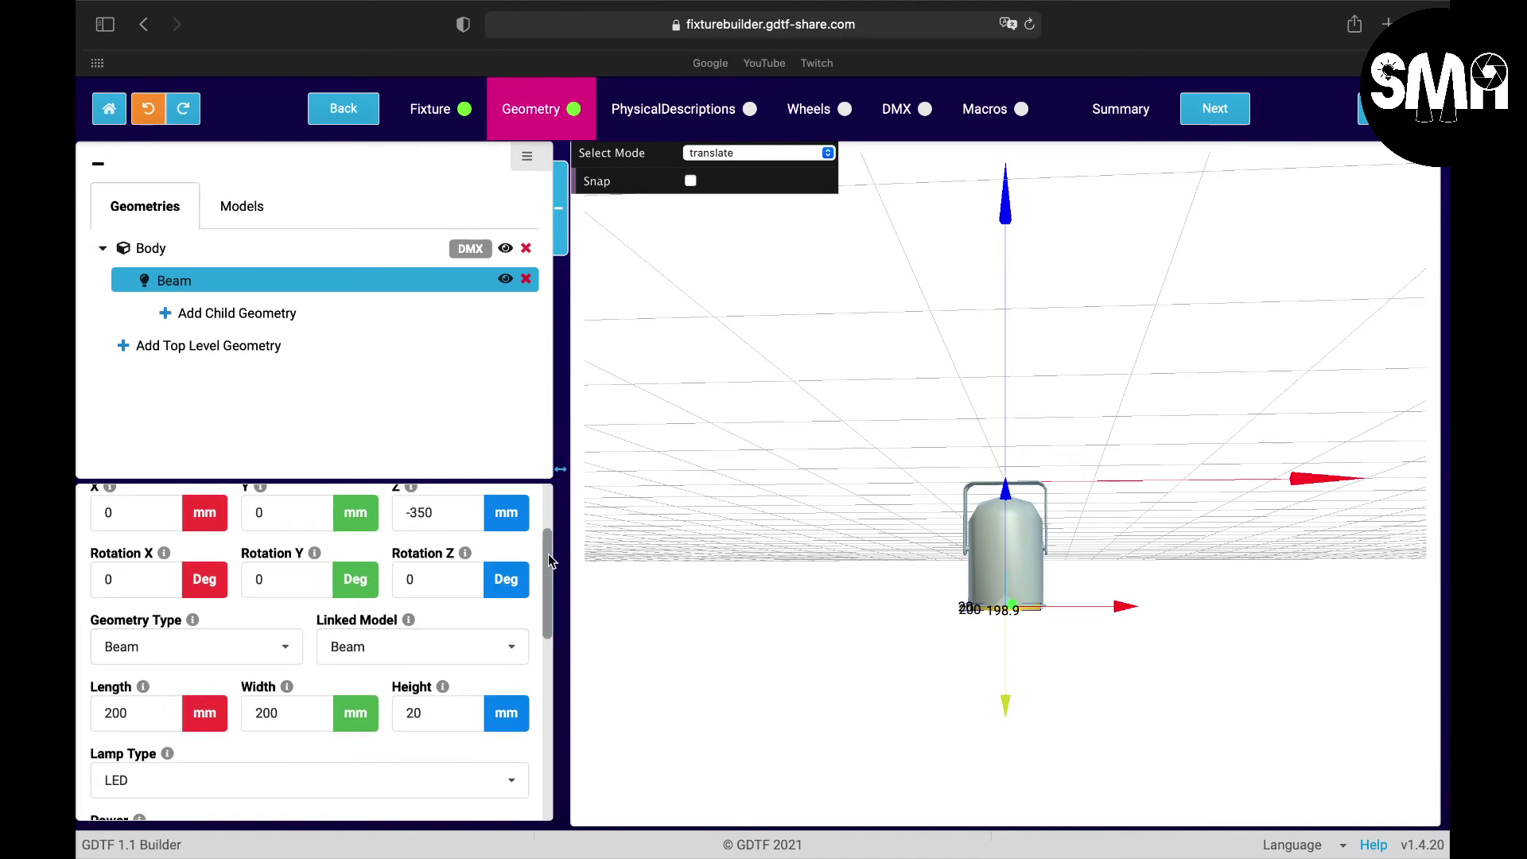
left_click_drag(548, 561, 179, 734)
left_click(156, 762)
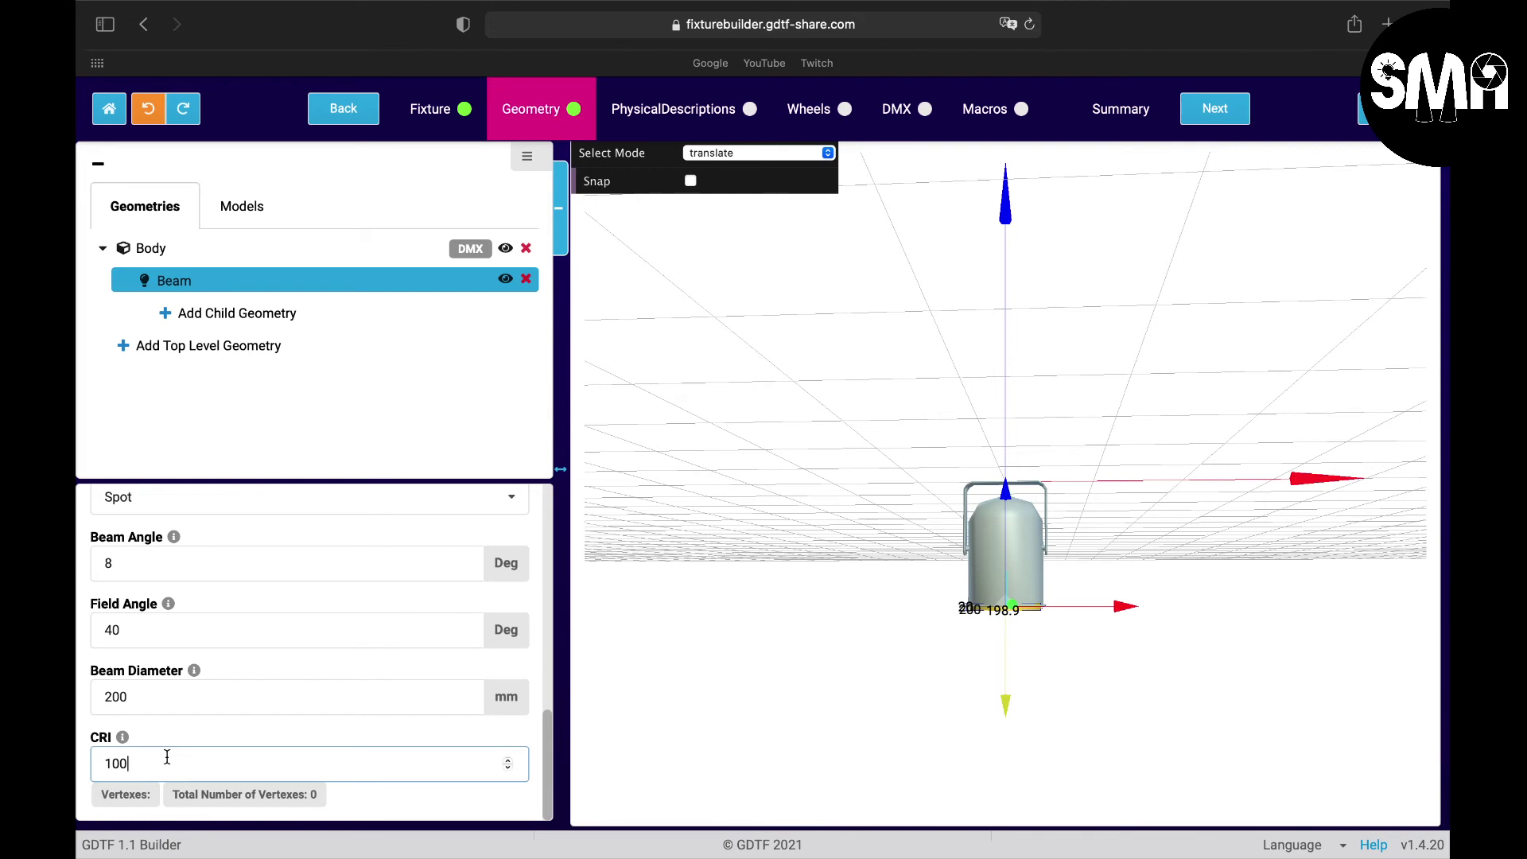
key("BackSpace")
key("BackSpace")
left_click_drag(549, 733, 550, 502)
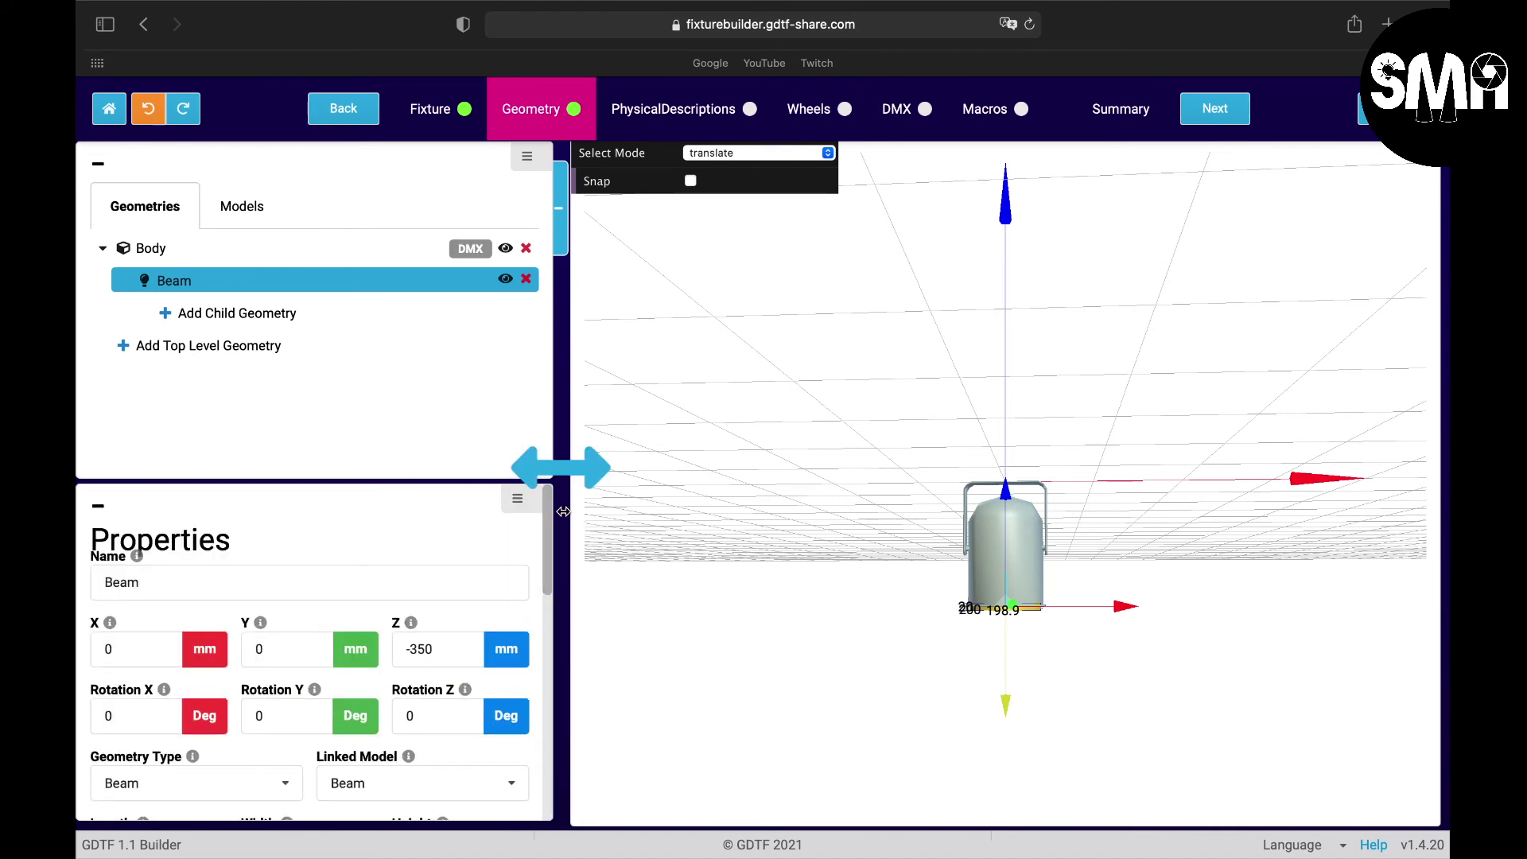
left_click_drag(547, 572, 539, 784)
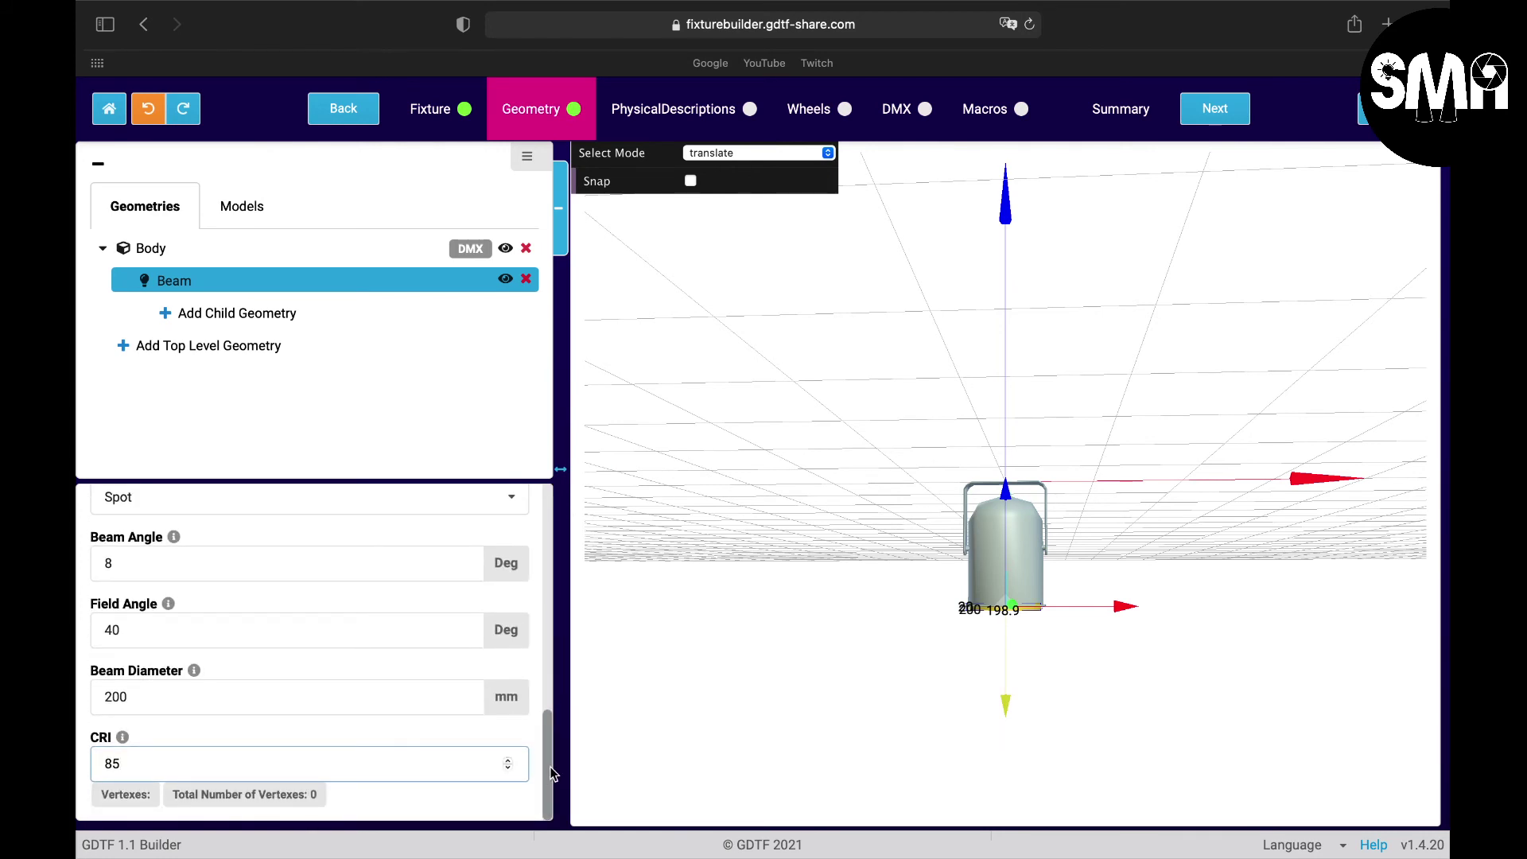
left_click_drag(553, 773, 532, 525)
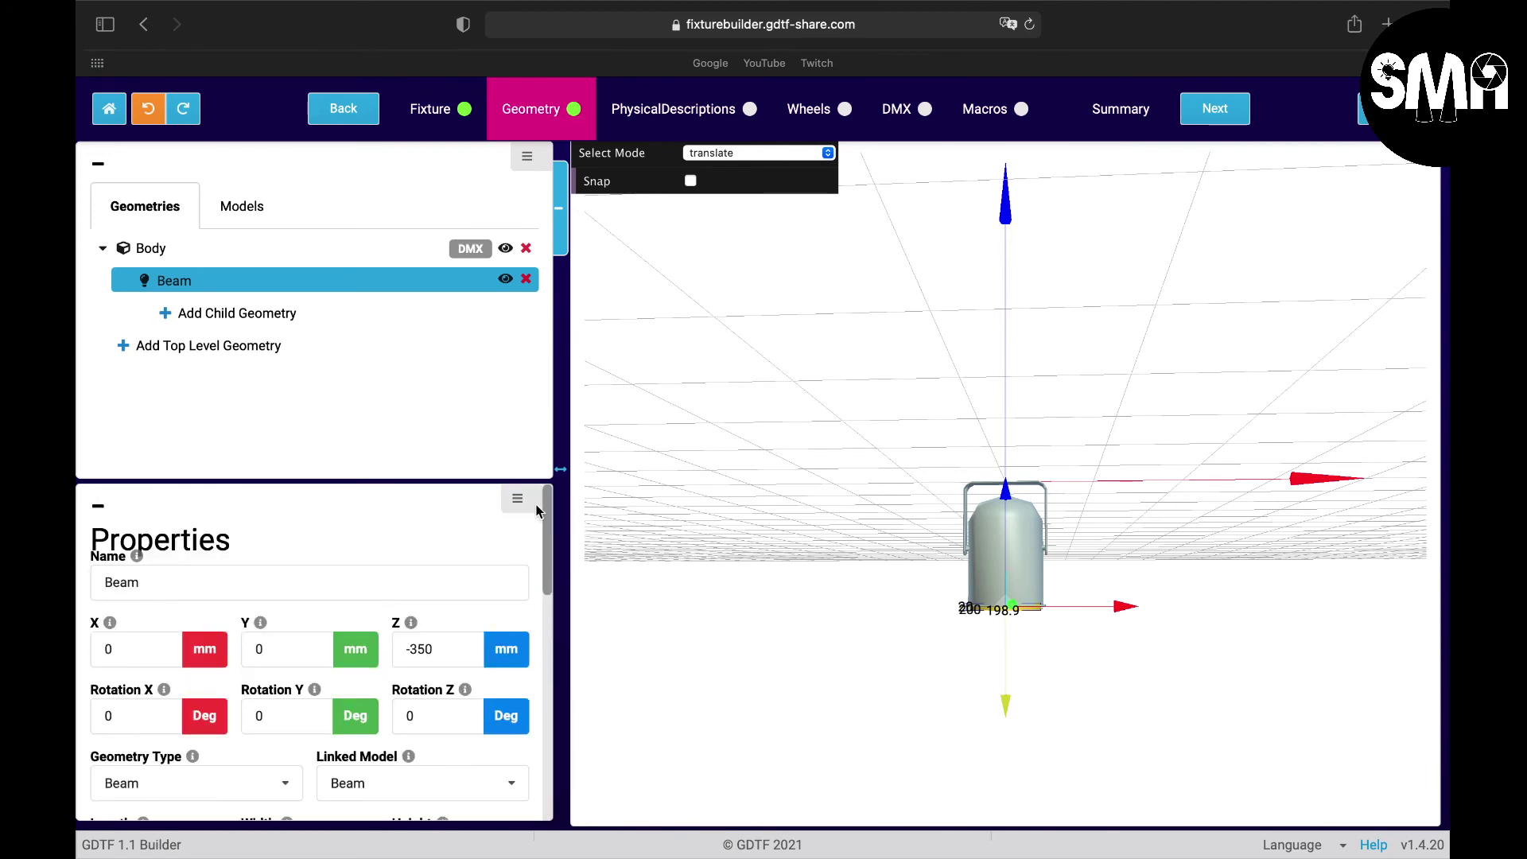
Step: Select the Body geometry to check its size
left_click_drag(162, 249, 166, 252)
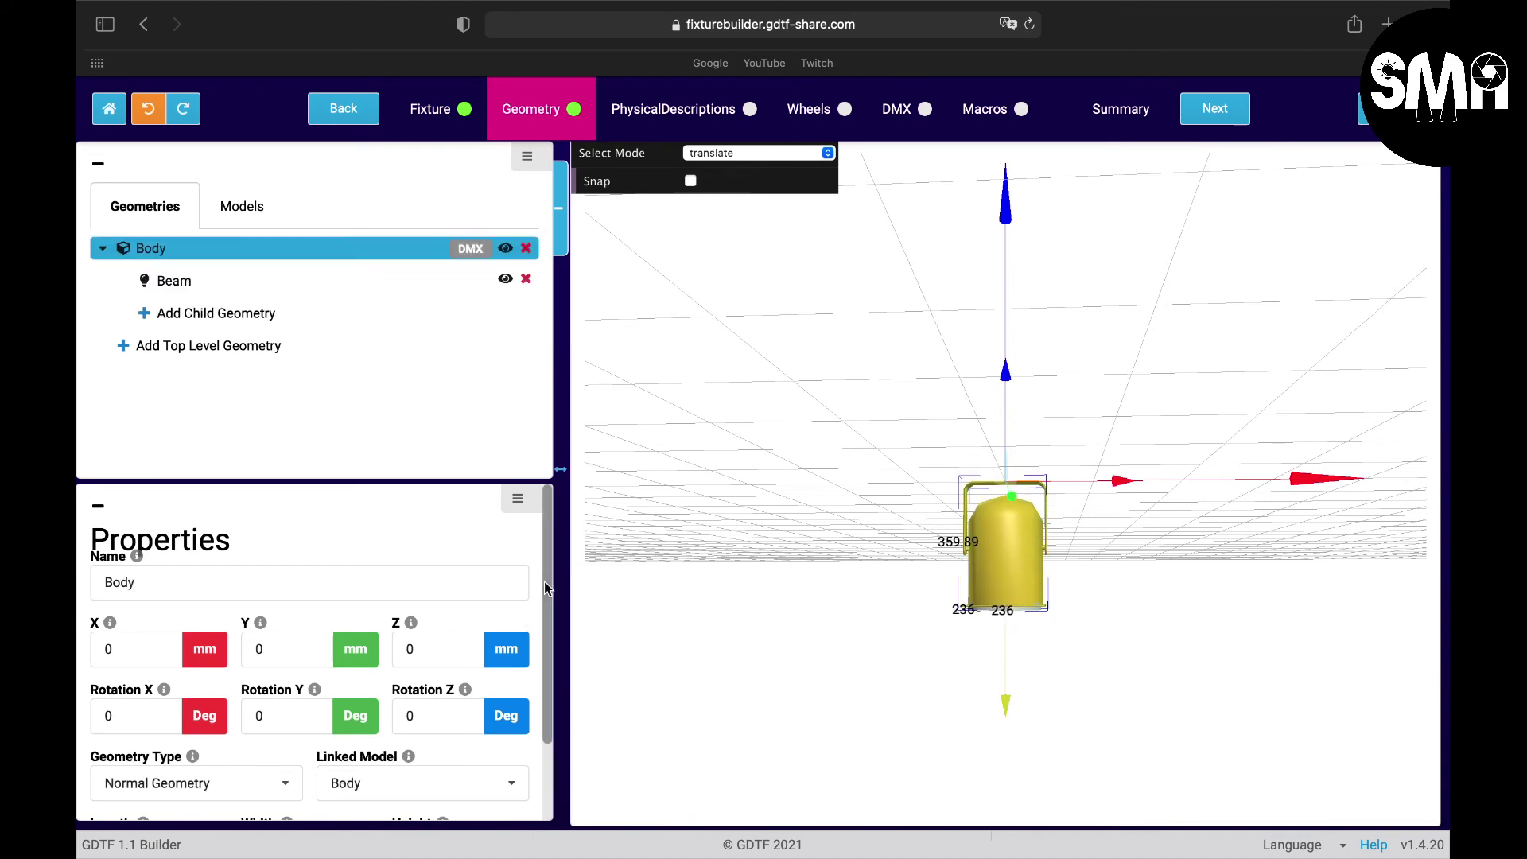
scroll(547, 589, "down", 2)
scroll(535, 530, "up", 2)
left_click_drag(201, 280, 204, 279)
left_click_drag(549, 523, 527, 439)
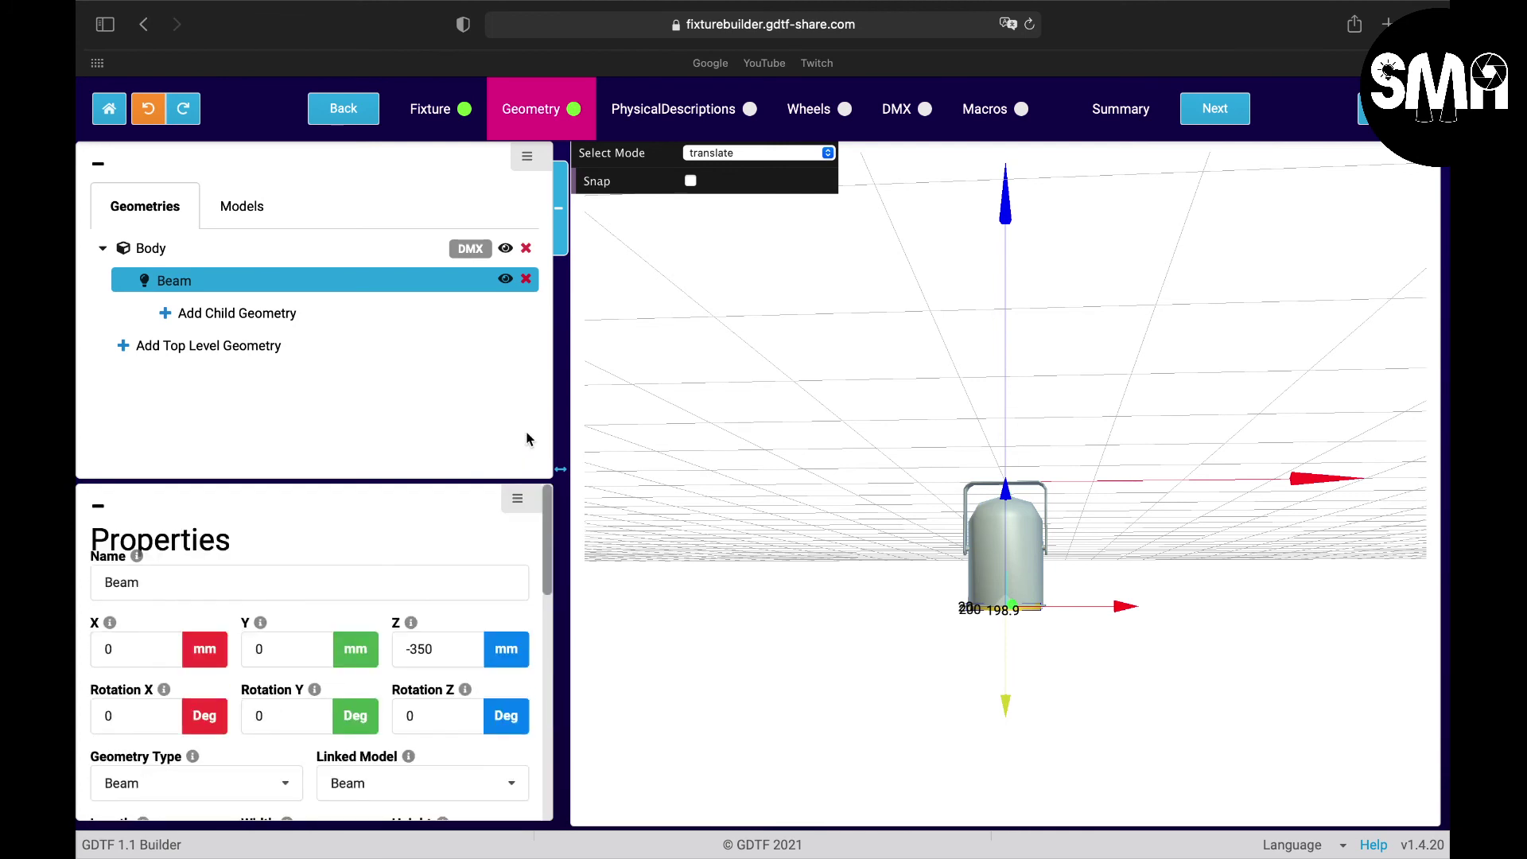
Step: Switch to the Models list to view the 236 × 236 × 350 mm Body model
left_click(241, 205)
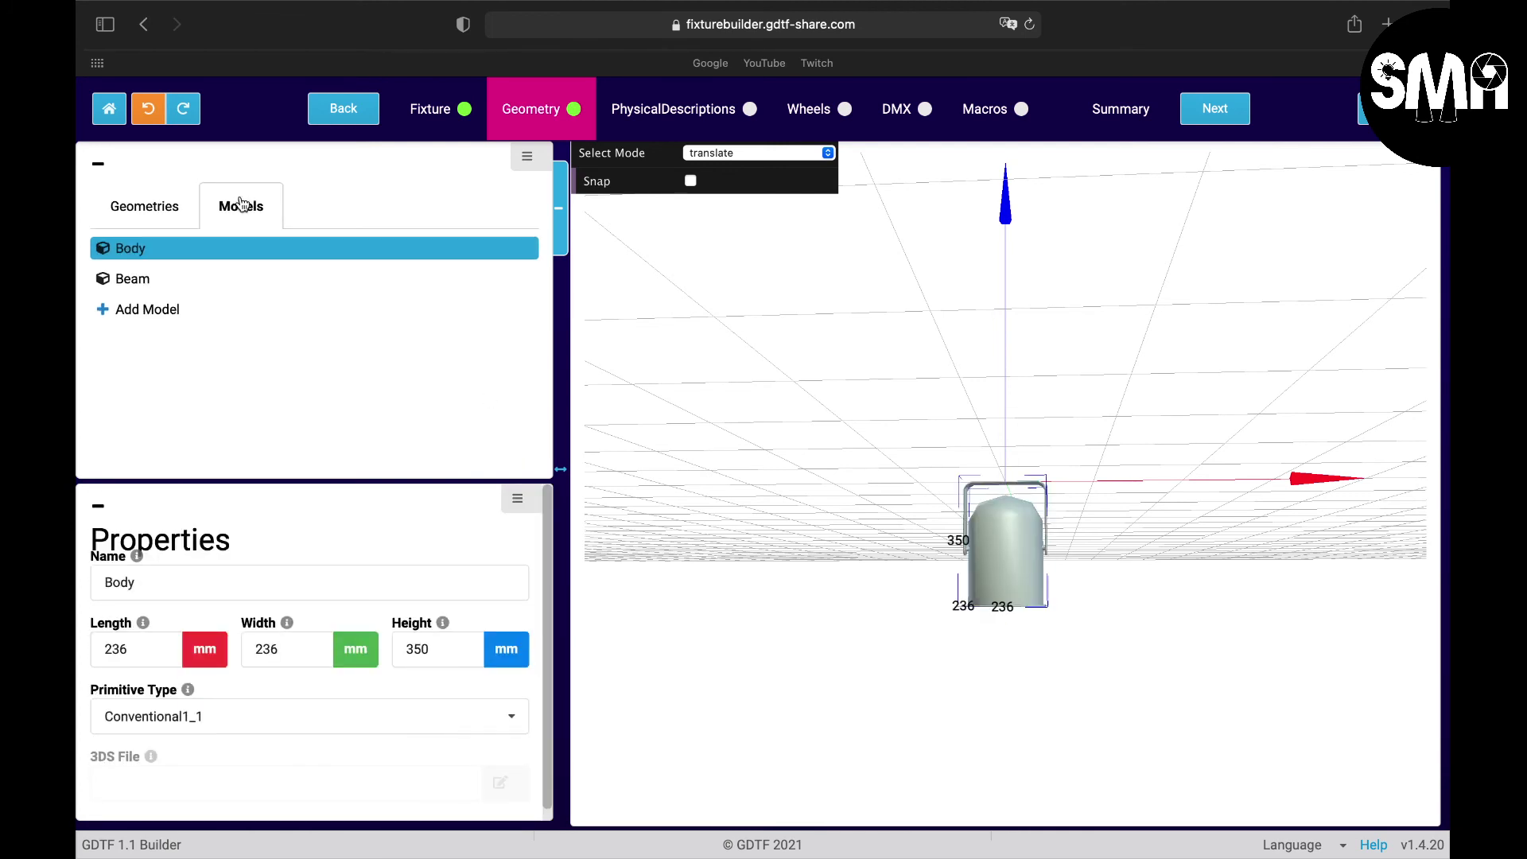
scroll(552, 609, "down", 1)
scroll(552, 654, "up", 1)
left_click(146, 205)
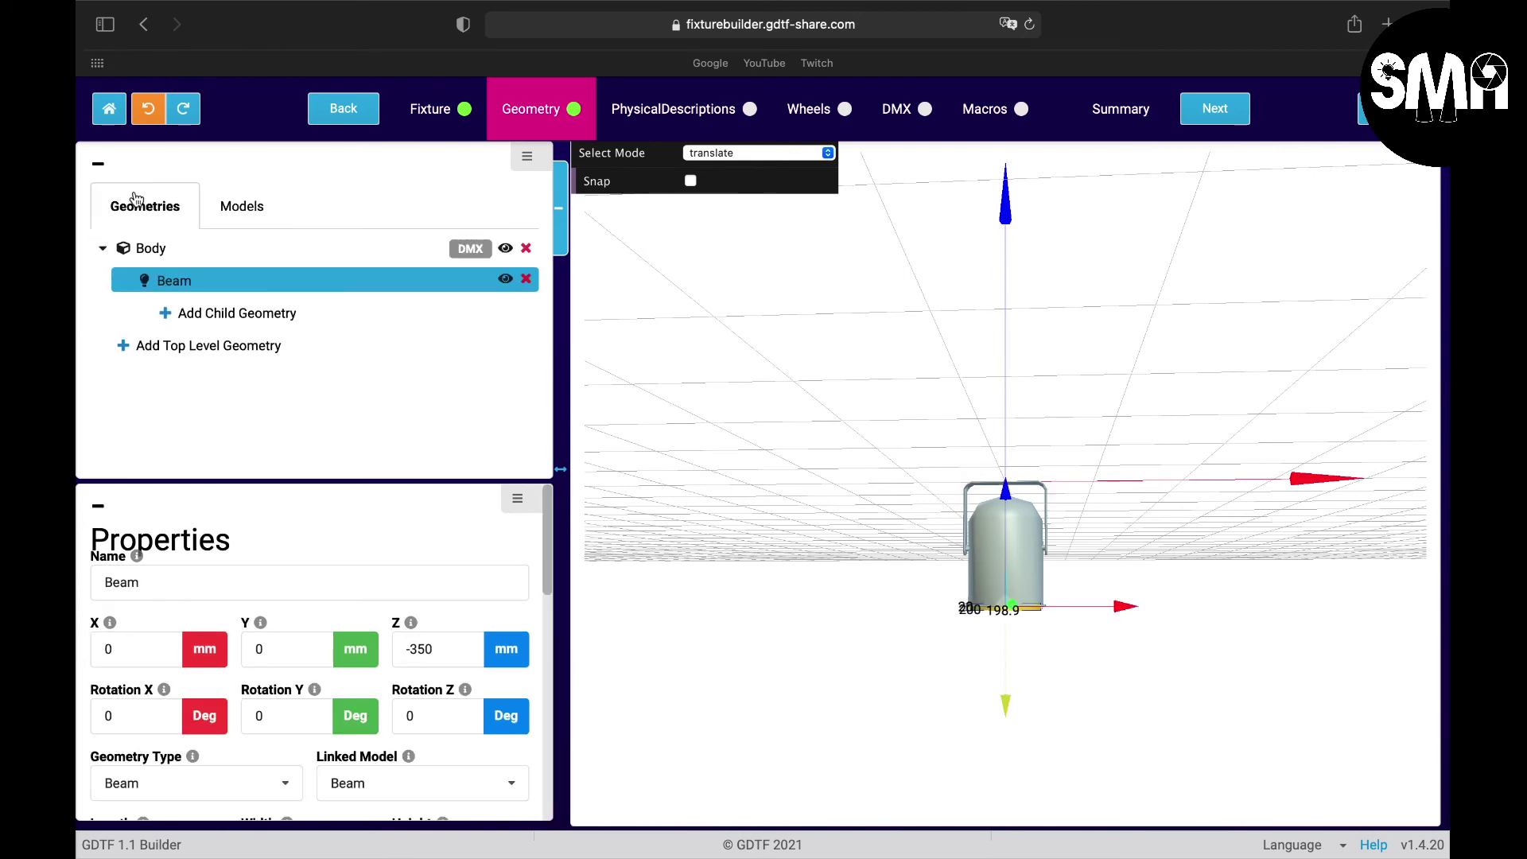
left_click(238, 208)
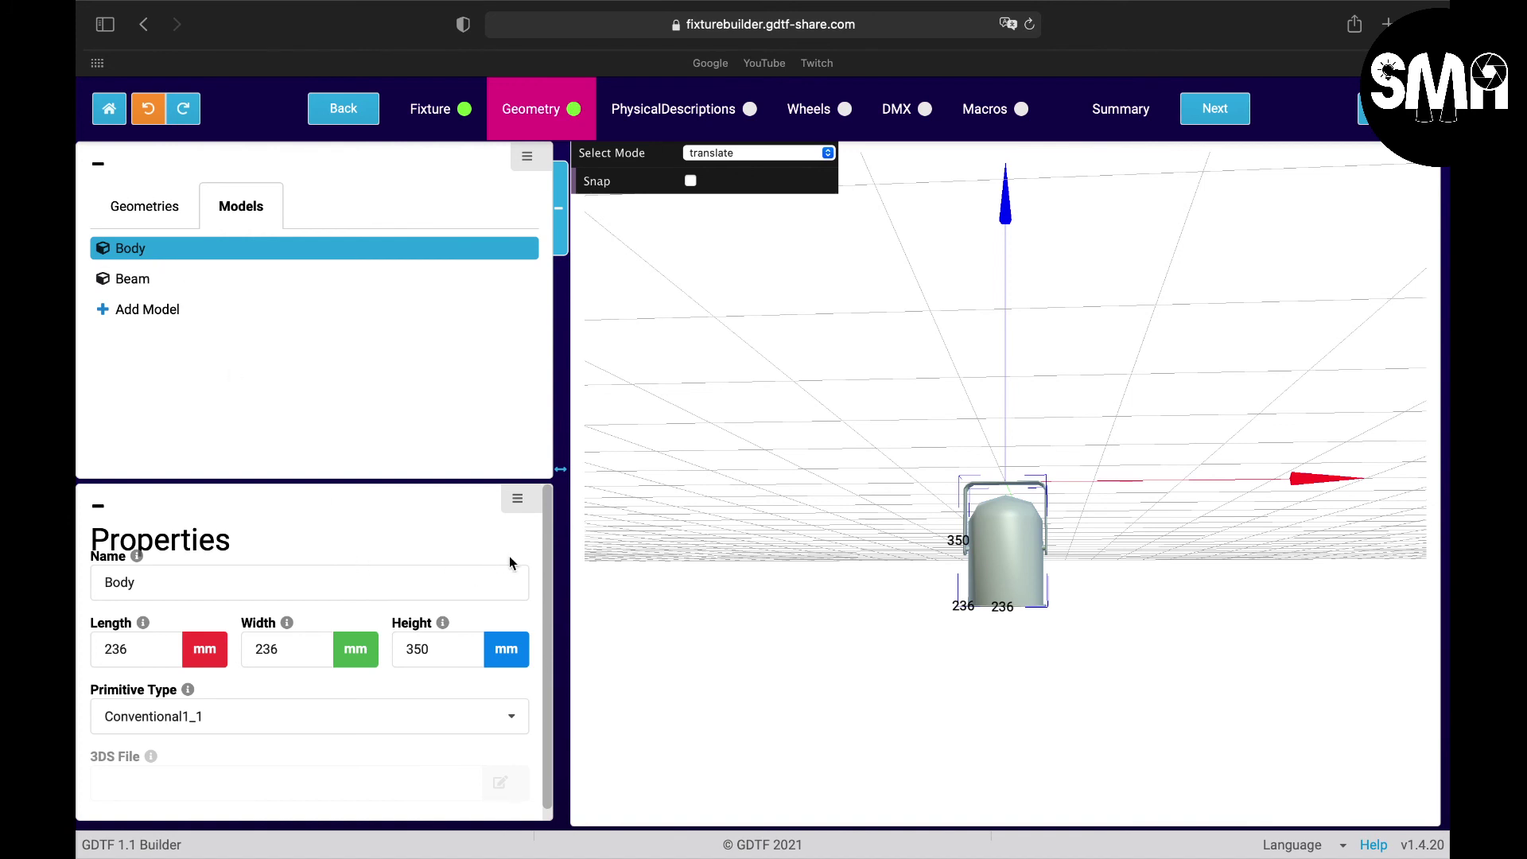
scroll(548, 602, "down", 1)
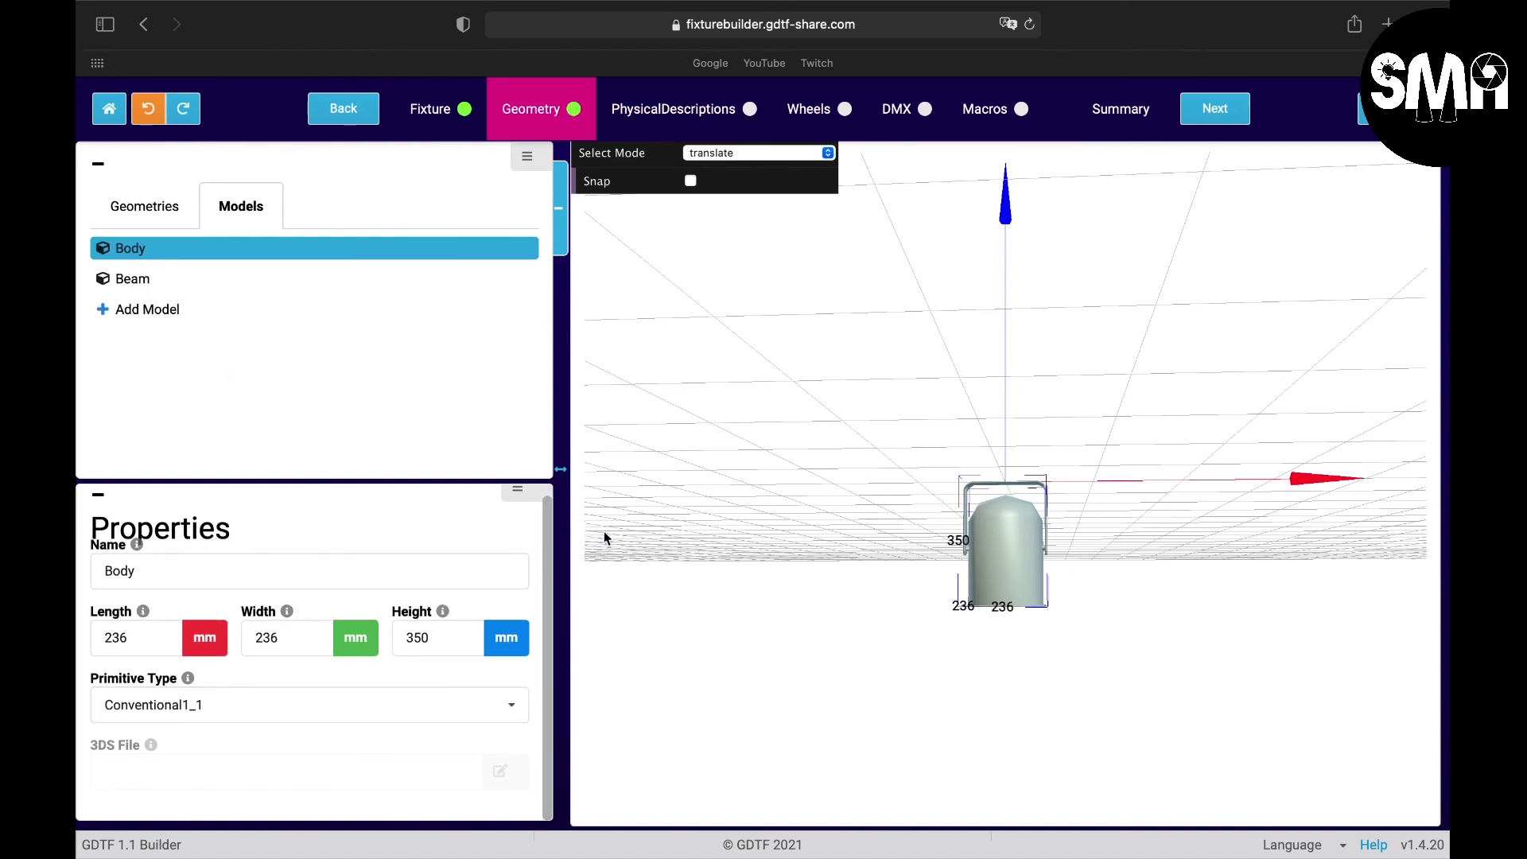
Step: Keep Conventional1_1 as the Body model's primitive type
left_click(512, 712)
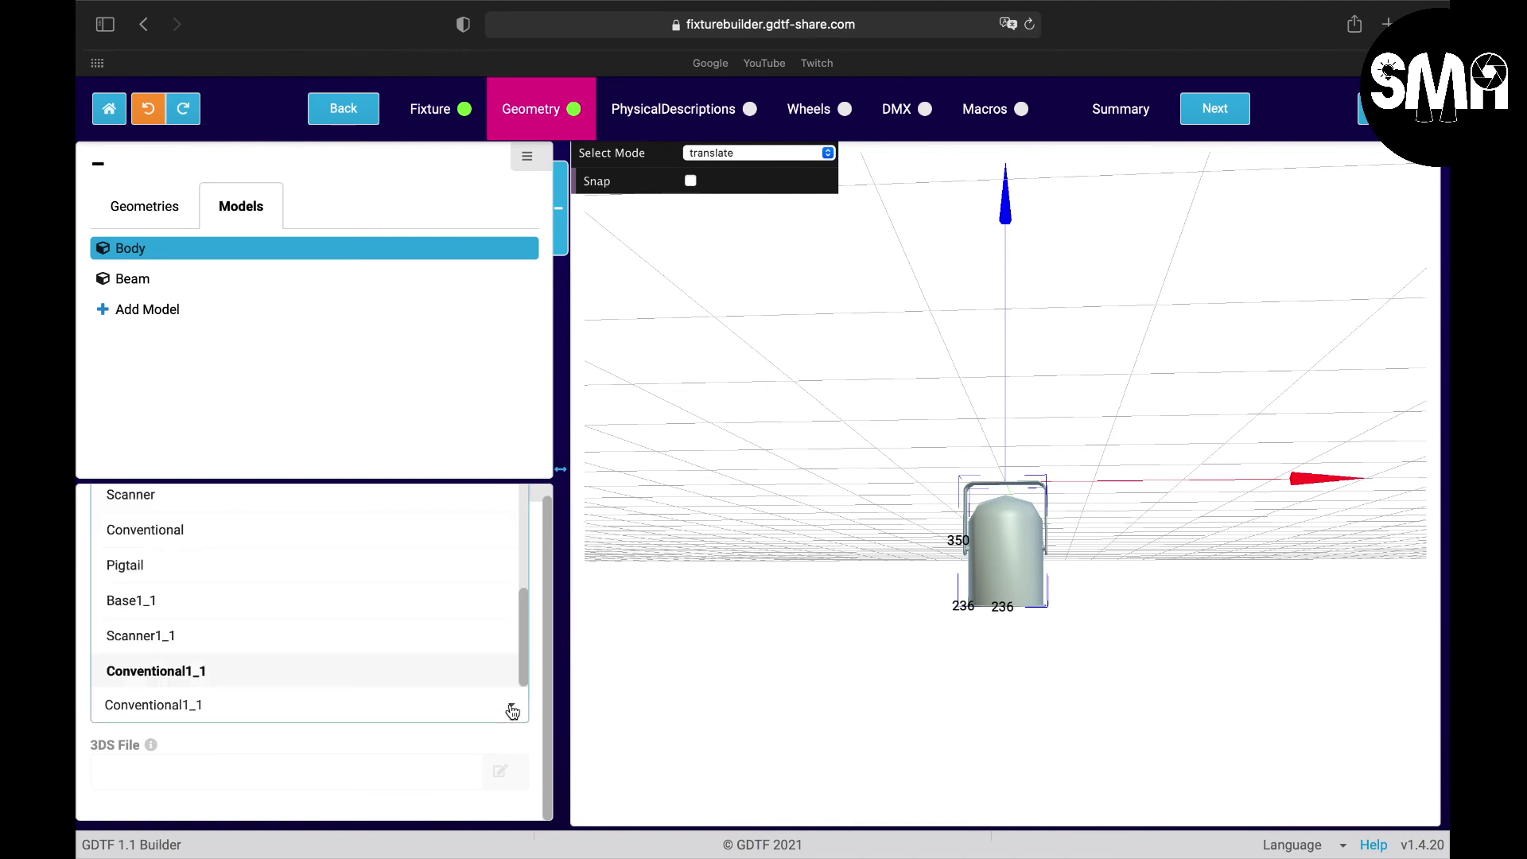
left_click_drag(529, 648, 525, 688)
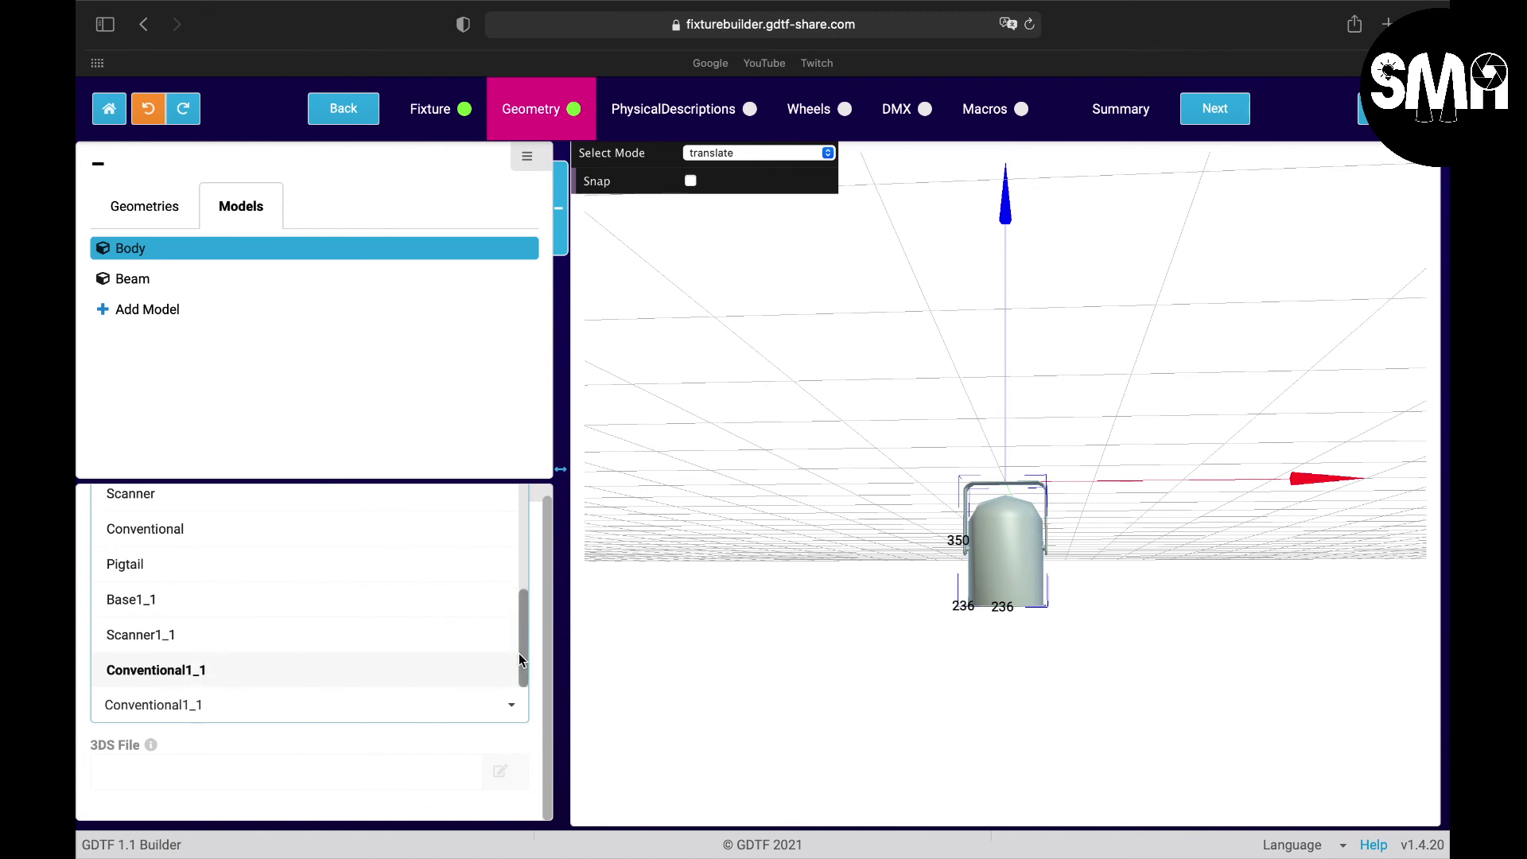
left_click_drag(522, 657, 537, 727)
left_click(537, 728)
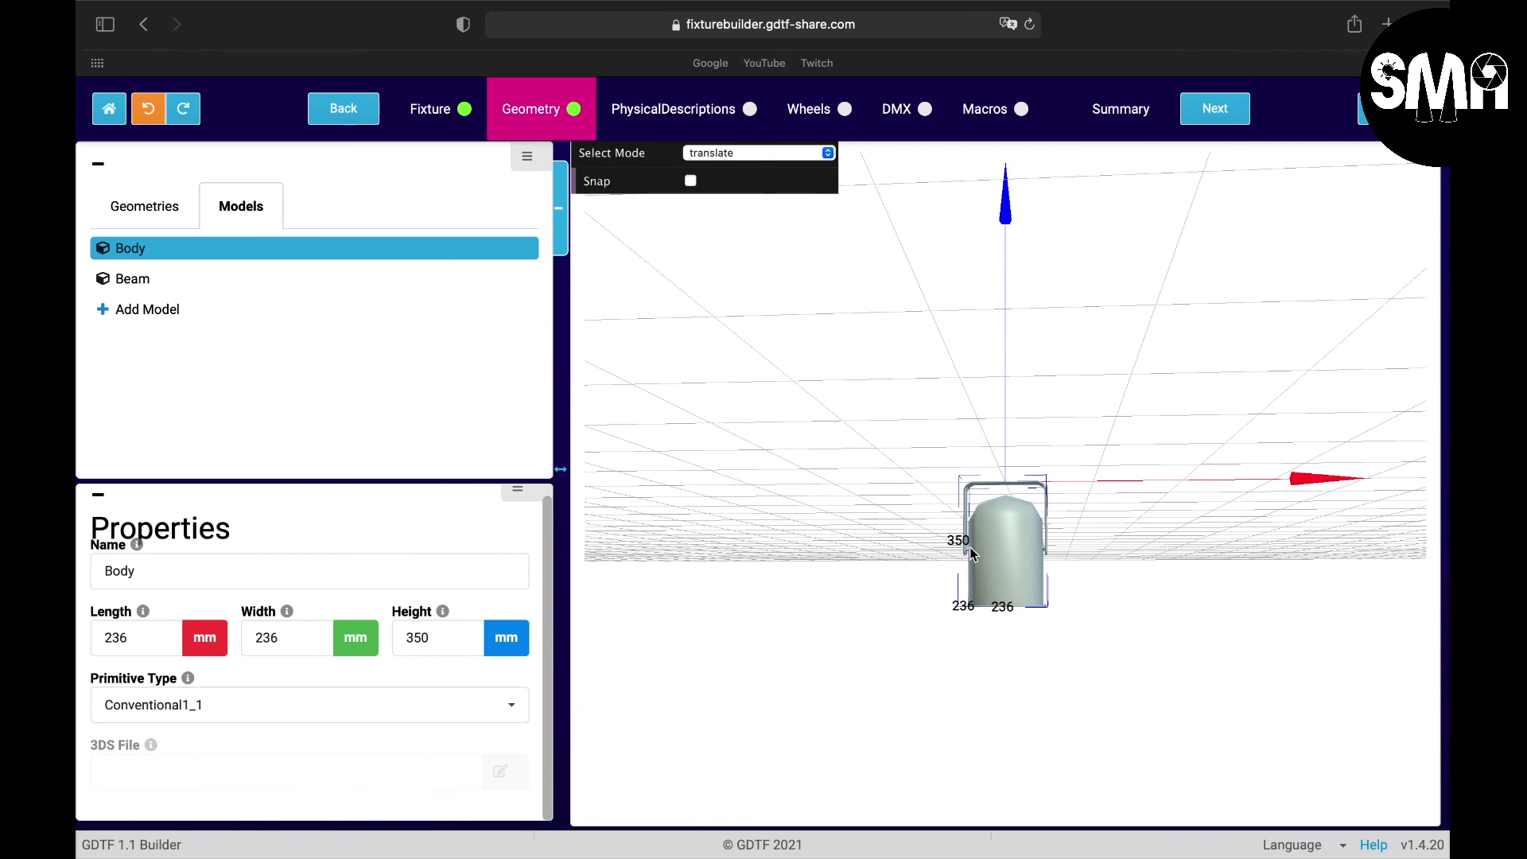
Step: Verify the Beam model stays a 200 × 200 × 20 mm Cylinder, then return to Geometries
left_click(150, 280)
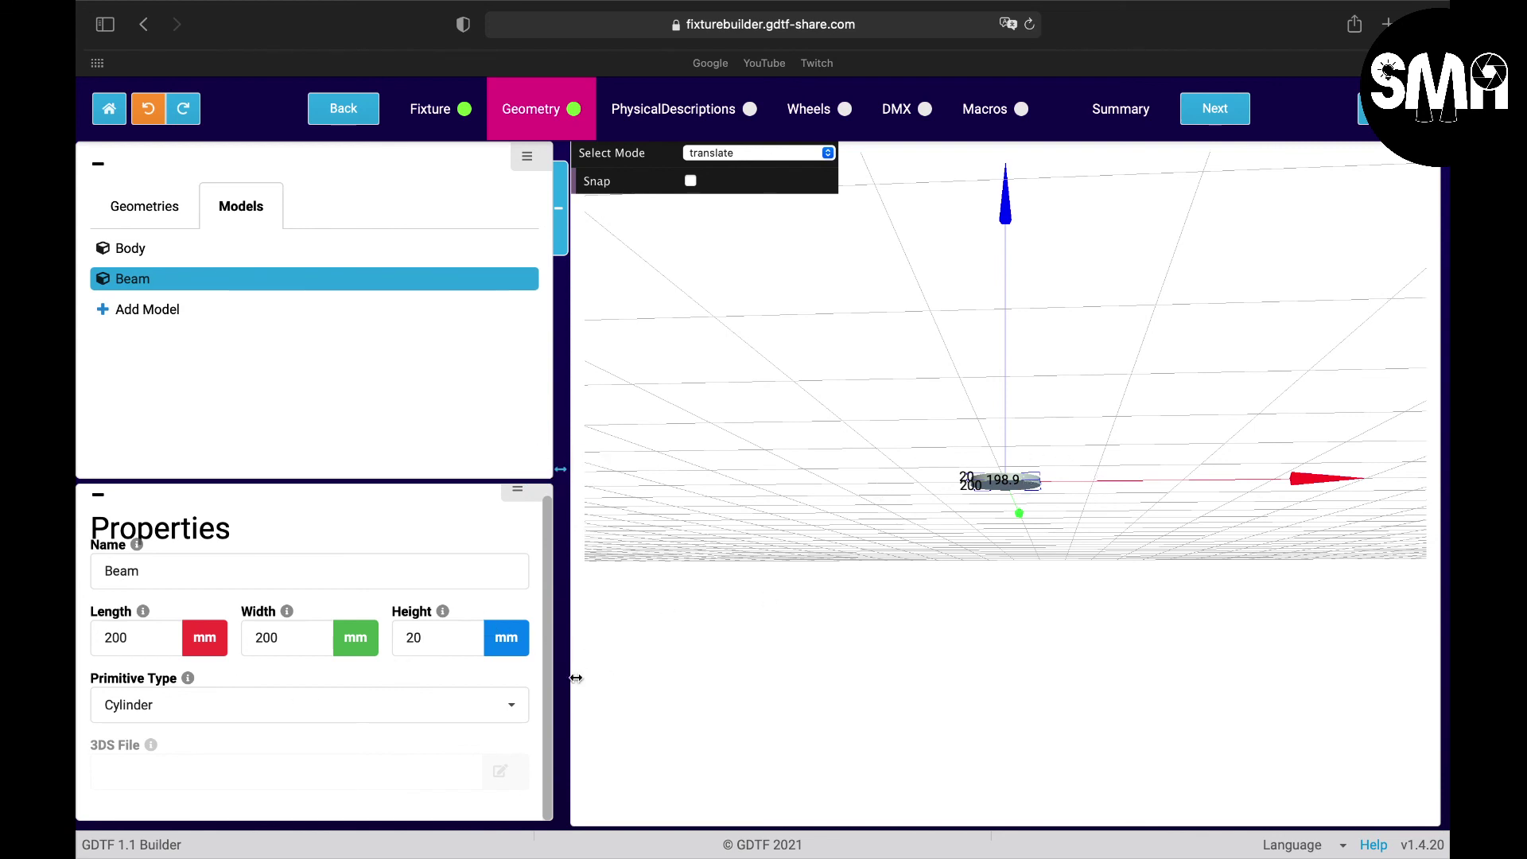
left_click(512, 709)
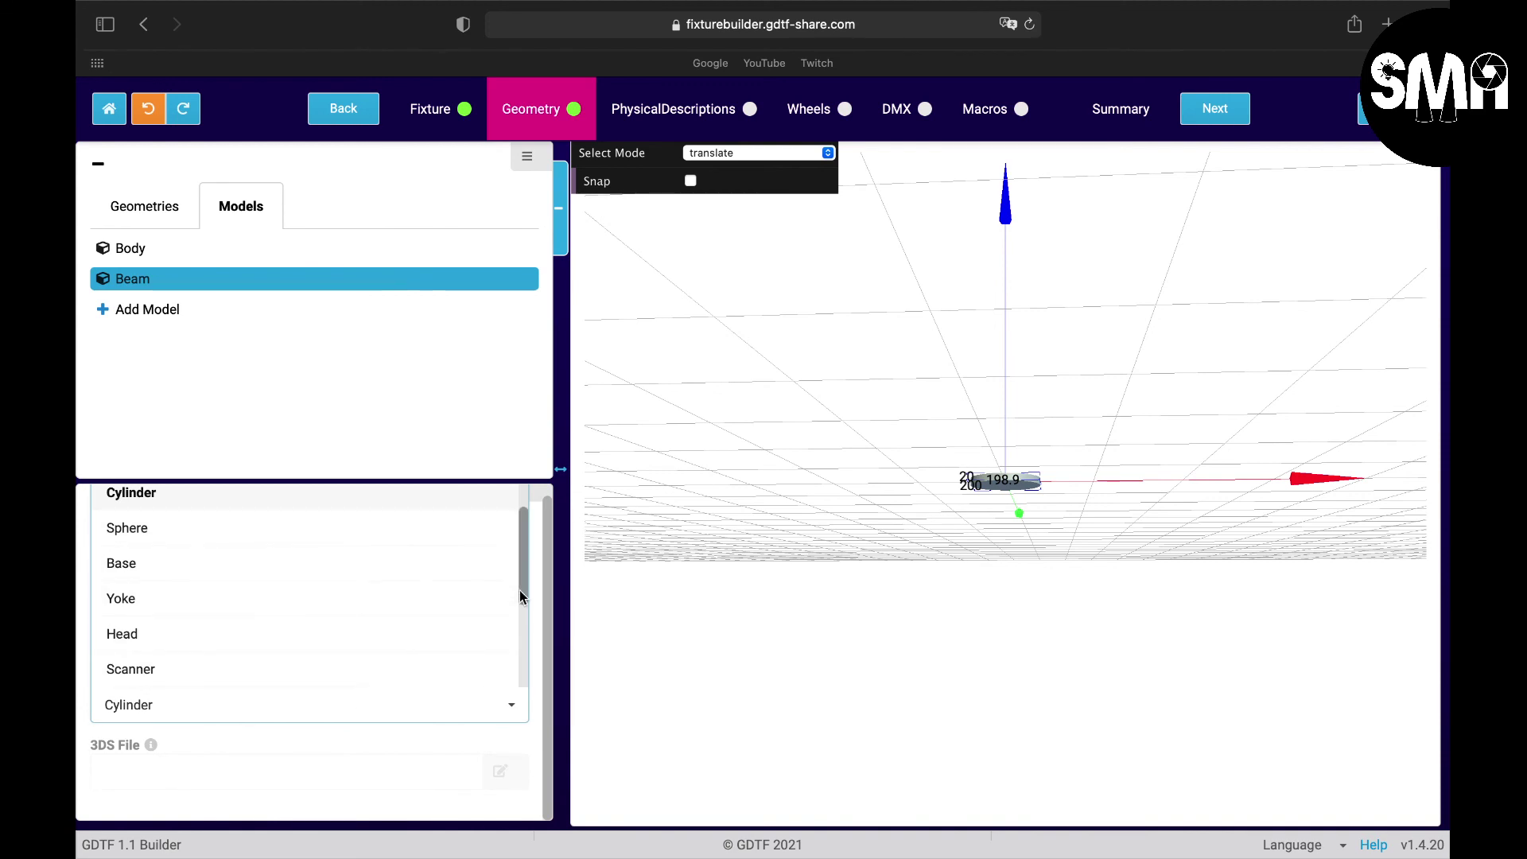
left_click_drag(520, 587, 520, 513)
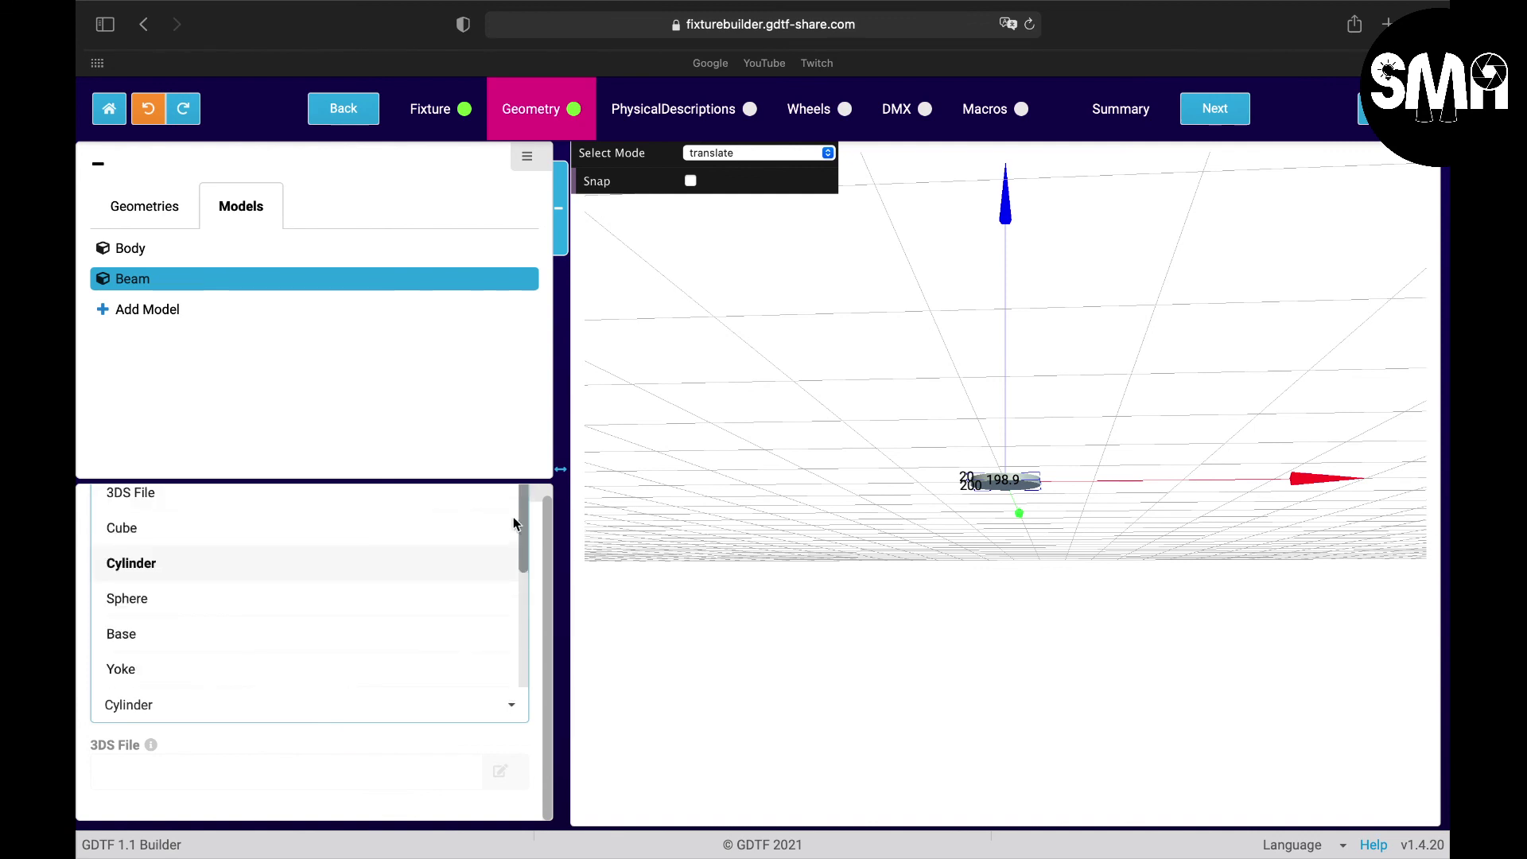
left_click(538, 738)
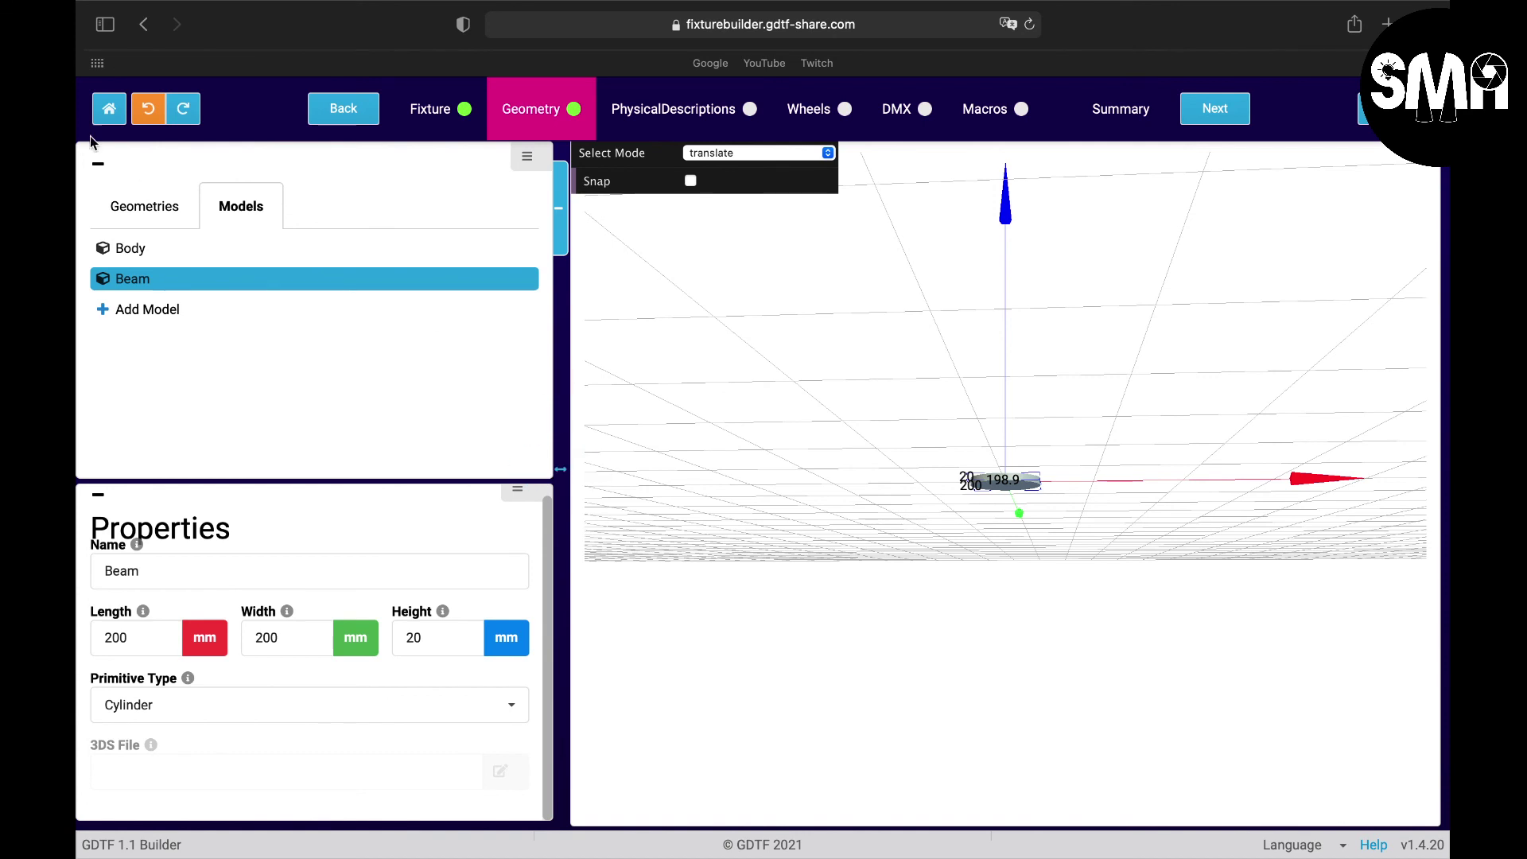
left_click(146, 209)
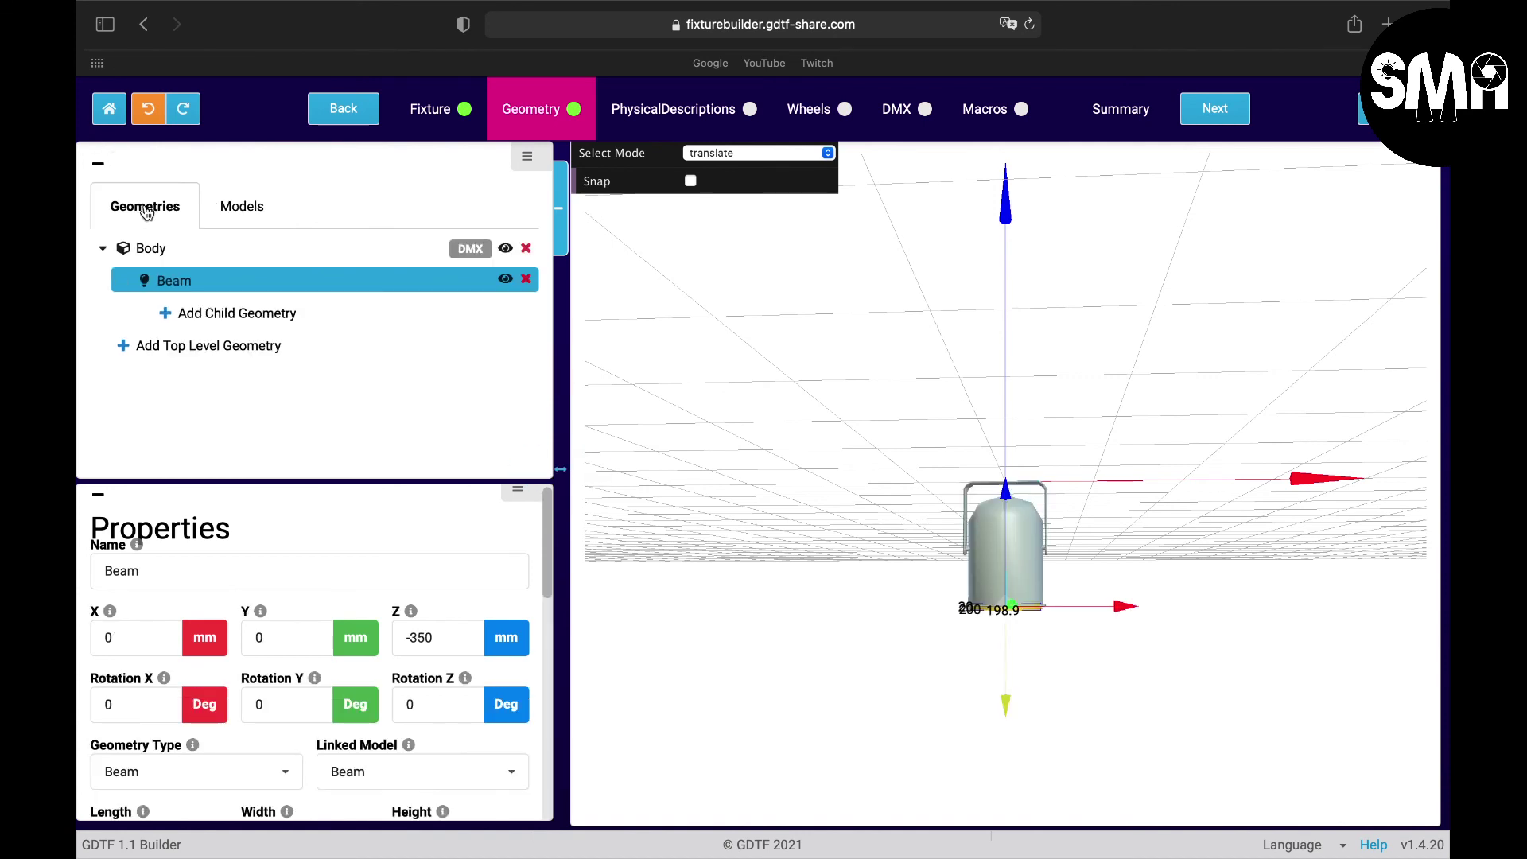